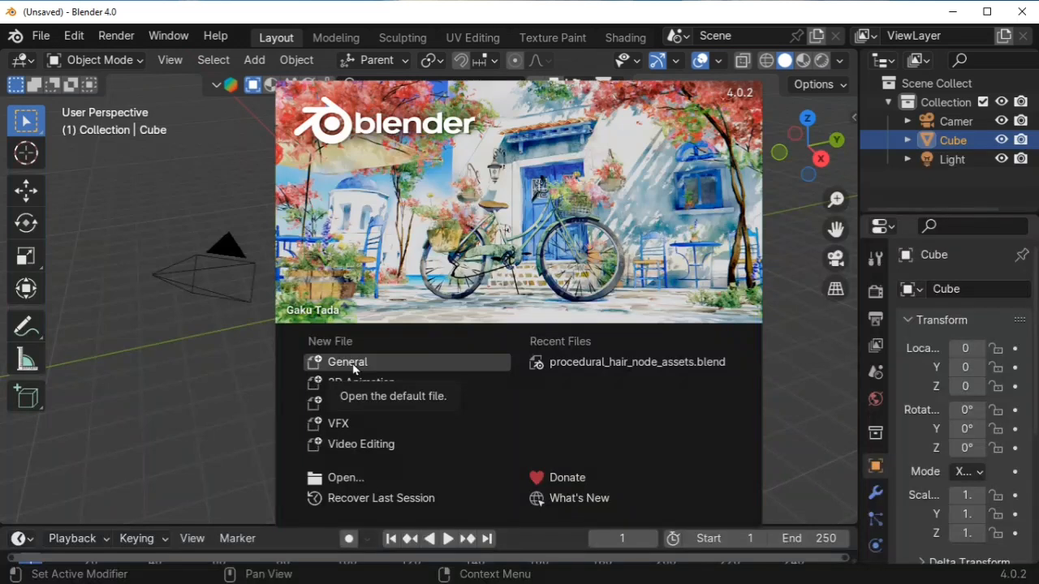
Dismiss the splash screen and review the Interface settings in the Preferences, leaving them as they are.
{"action": "left_click", "coordinate": [168, 391]}
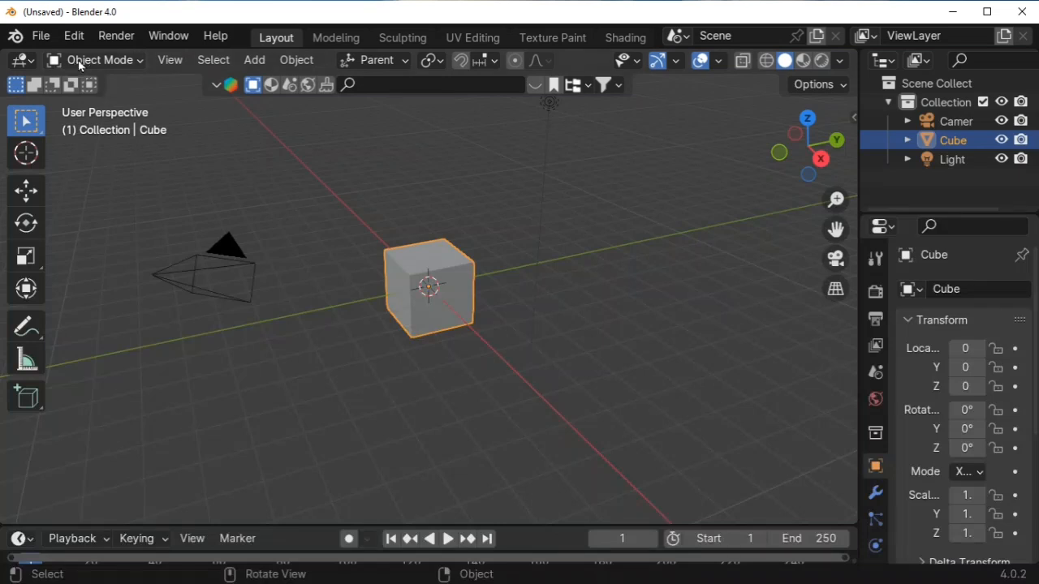
{"action": "left_click", "coordinate": [73, 39]}
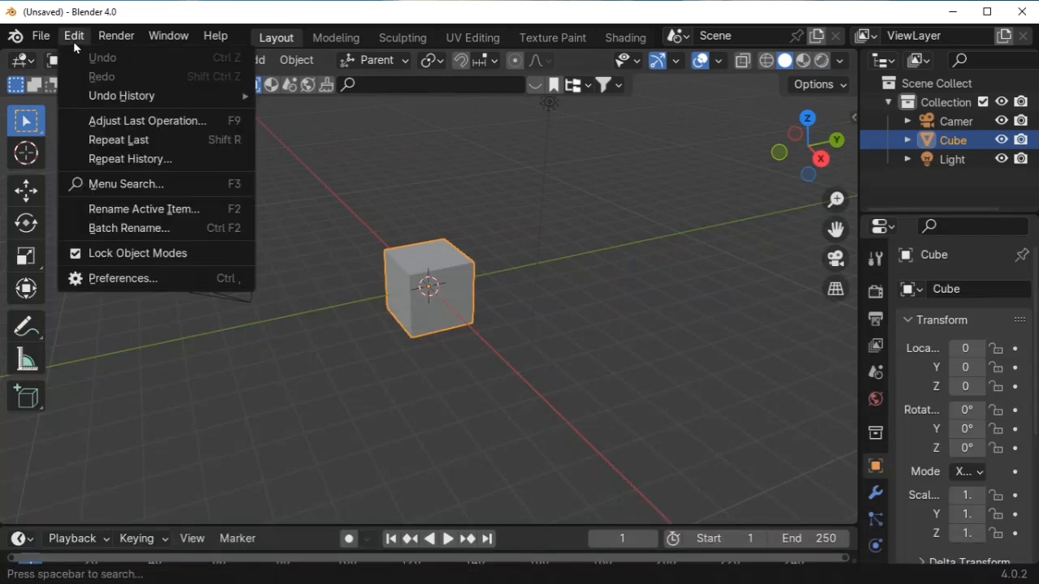
{"action": "left_click", "coordinate": [159, 278]}
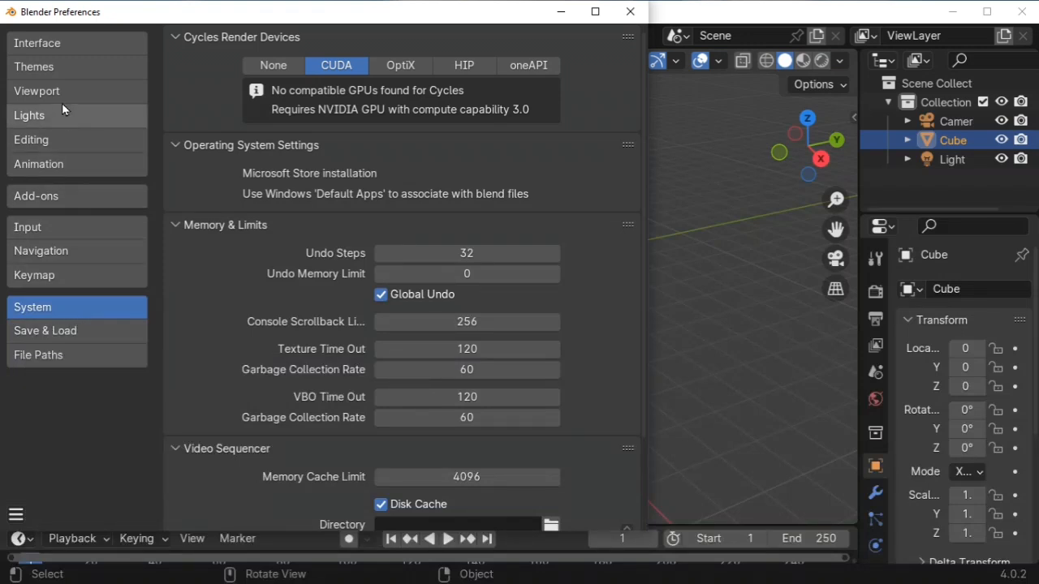
{"action": "left_click", "coordinate": [60, 42]}
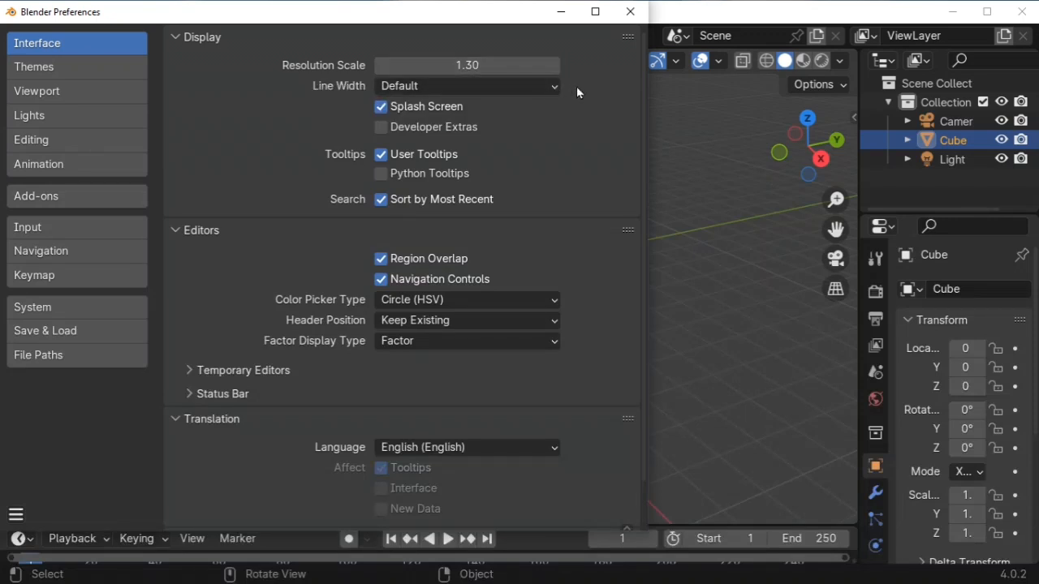
{"action": "left_click", "coordinate": [626, 11]}
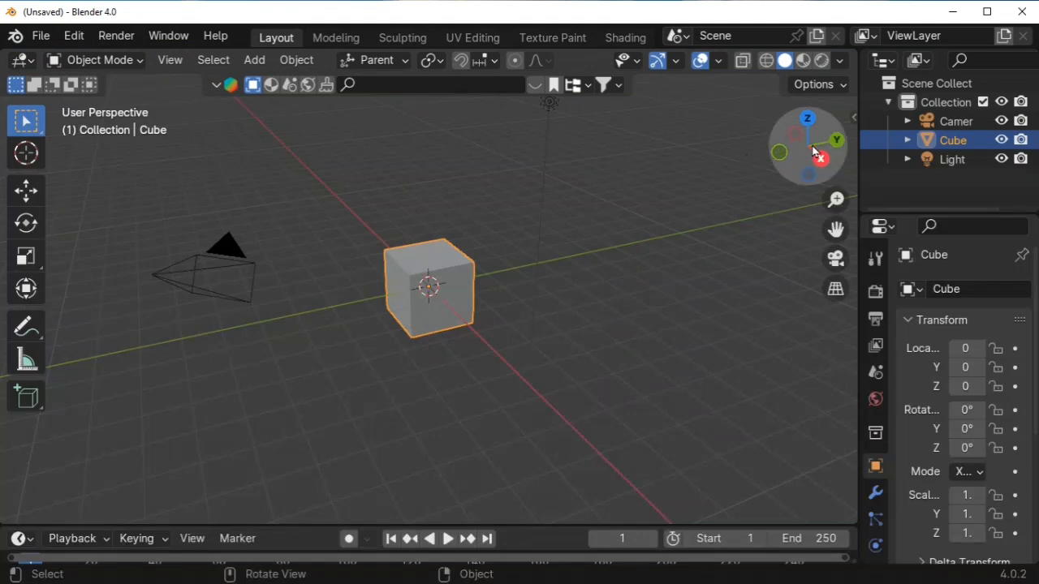
Orbit the 3D view around the default cube with the navigation gizmo, deselecting the cube along the way.
{"action": "left_click_drag", "start_coordinate": [791, 150], "coordinate": [732, 156]}
{"action": "left_click", "coordinate": [733, 157]}
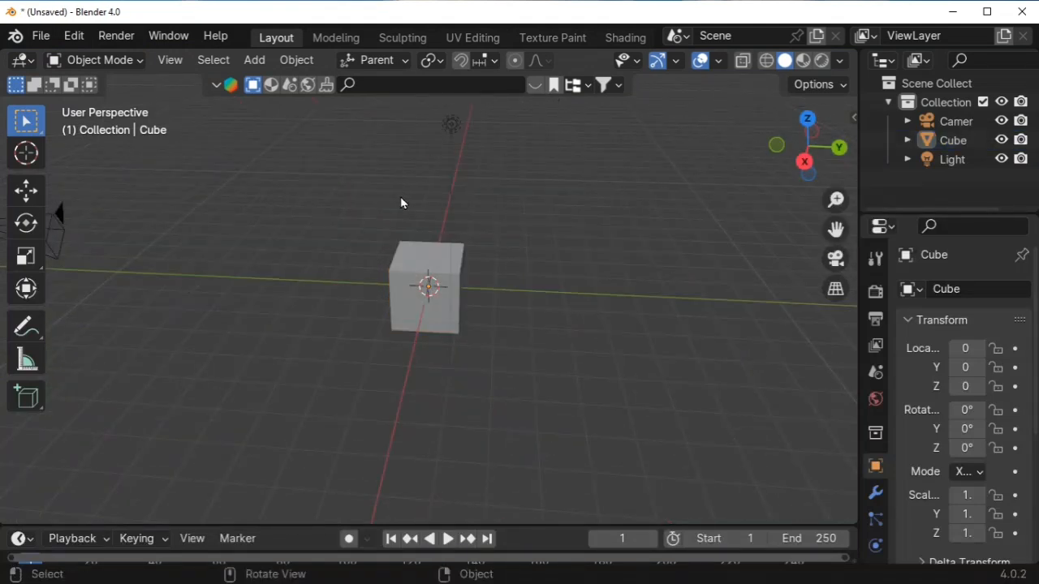
{"action": "mouse_move", "coordinate": [799, 151]}
{"action": "left_mouse_down"}
{"action": "mouse_move", "coordinate": [772, 144]}
{"action": "mouse_move", "coordinate": [799, 158]}
{"action": "left_mouse_up"}
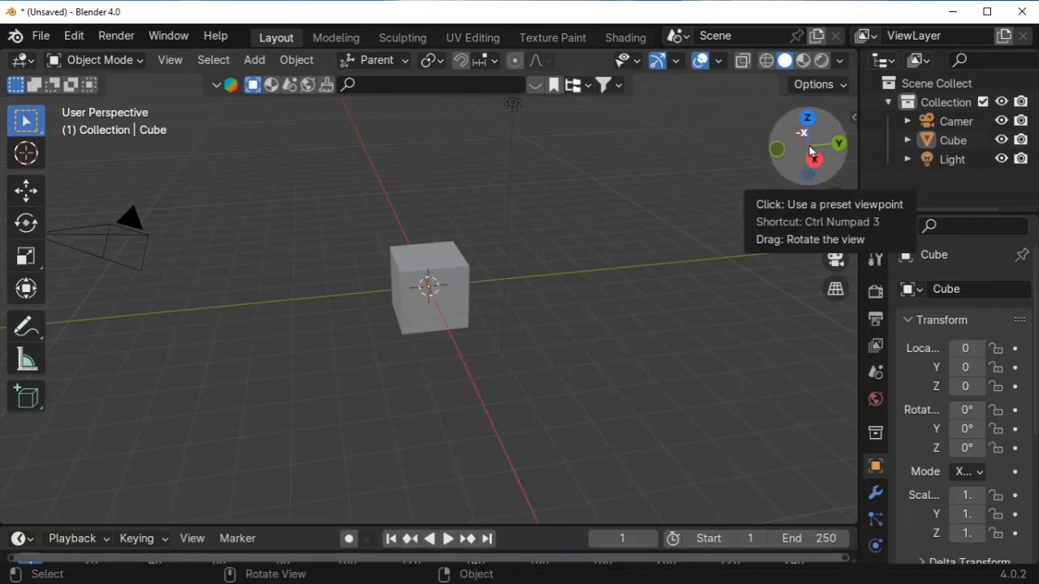
{"action": "left_click_drag", "start_coordinate": [810, 150], "coordinate": [770, 154]}
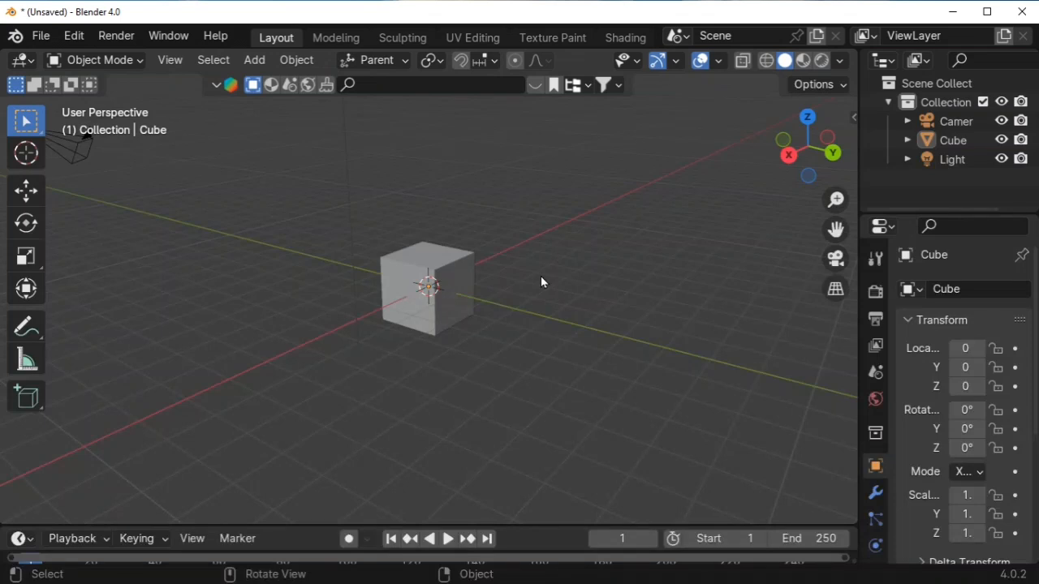
Enable the Screencast Keys overlay for the 3D viewport and leave the sidebar hidden.
{"action": "key", "text": "n"}
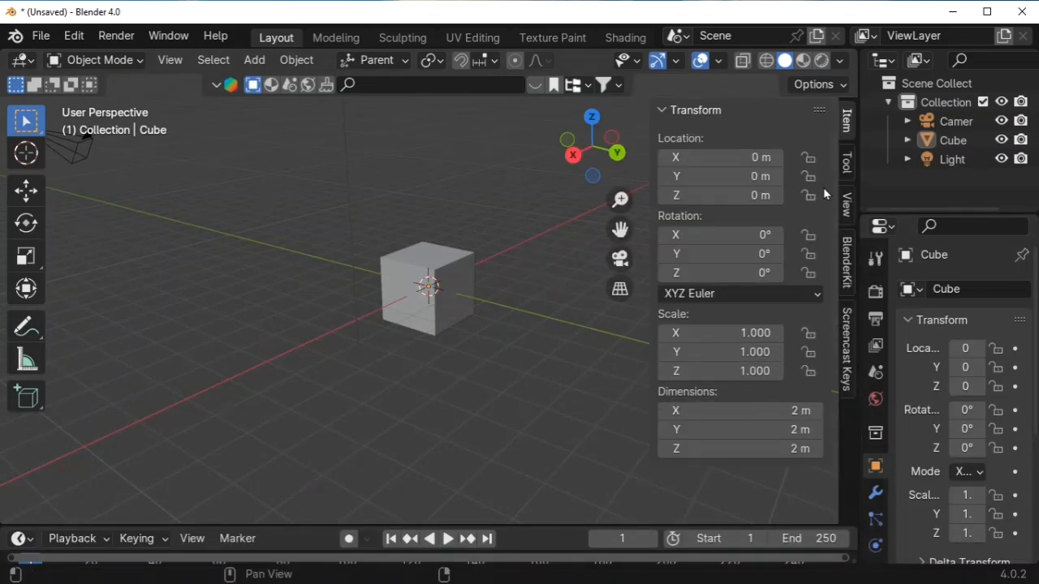
{"action": "left_click", "coordinate": [846, 341]}
{"action": "left_click", "coordinate": [675, 111]}
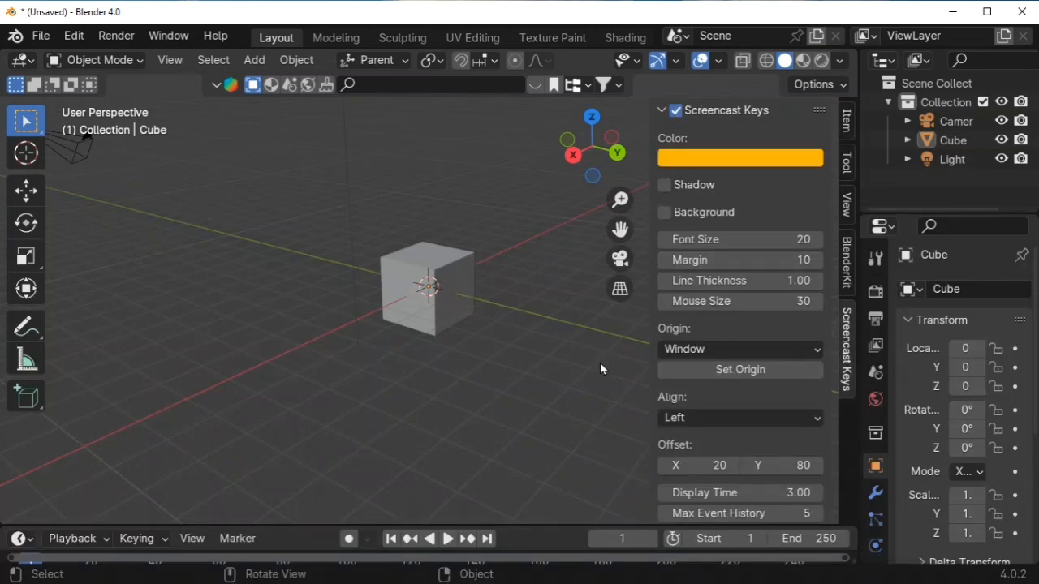
{"action": "key", "text": "n"}
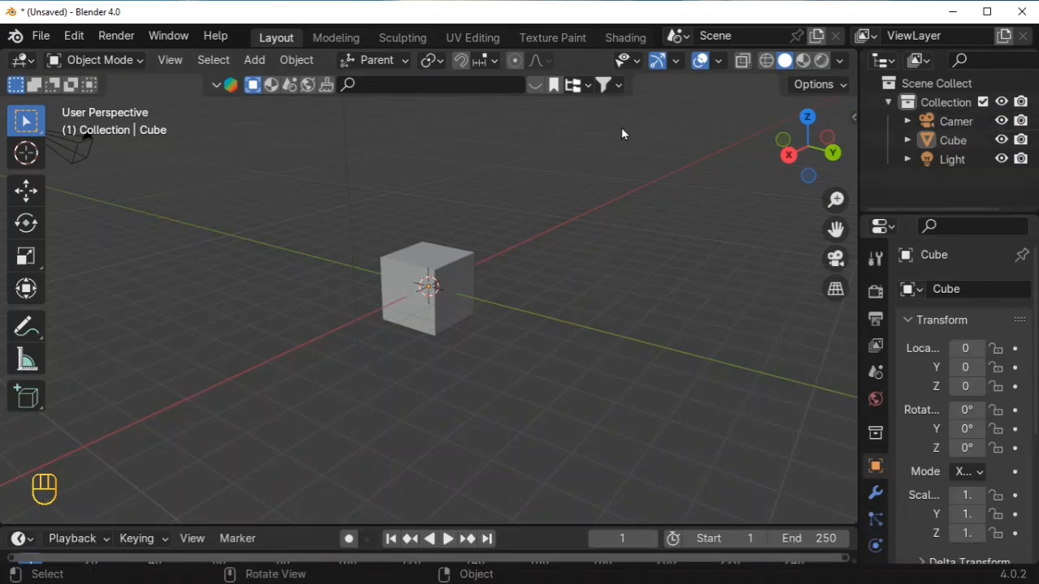
{"action": "left_click", "coordinate": [852, 117]}
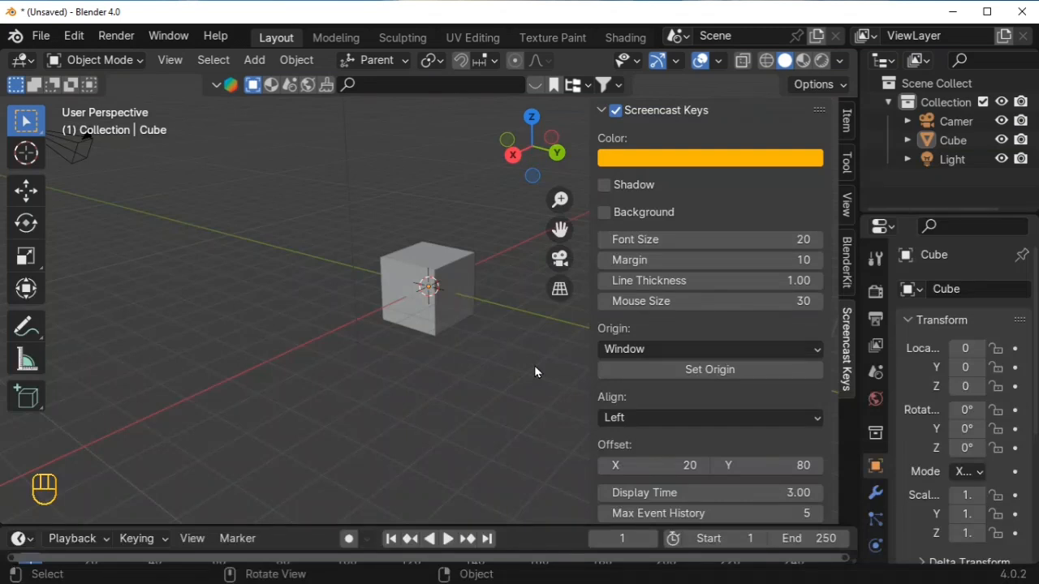
{"action": "key", "text": "n"}
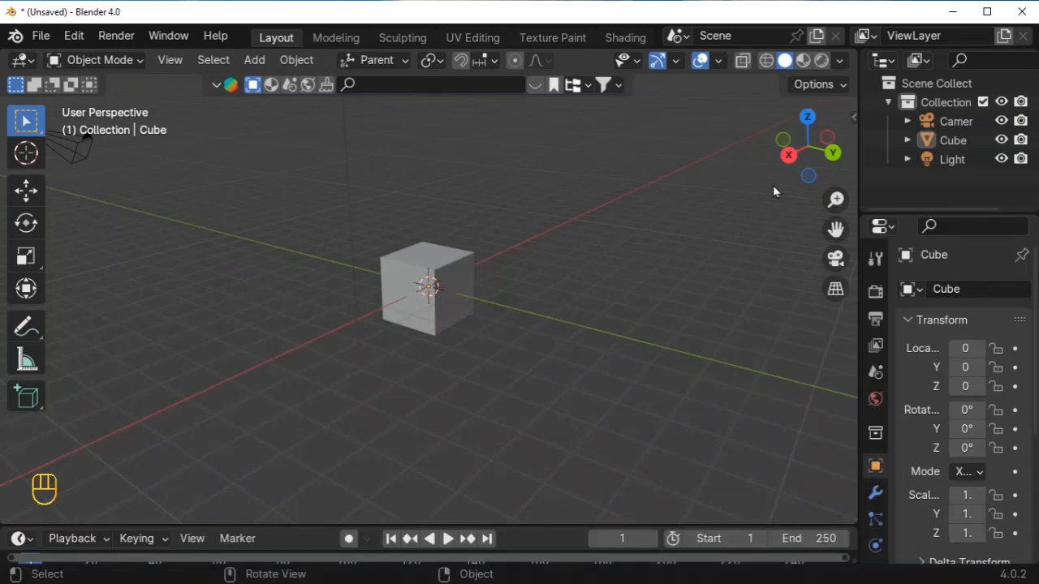
Rotate the viewport with the navigation gizmo to view the cube from several directions.
{"action": "left_click_drag", "start_coordinate": [825, 140], "coordinate": [784, 167]}
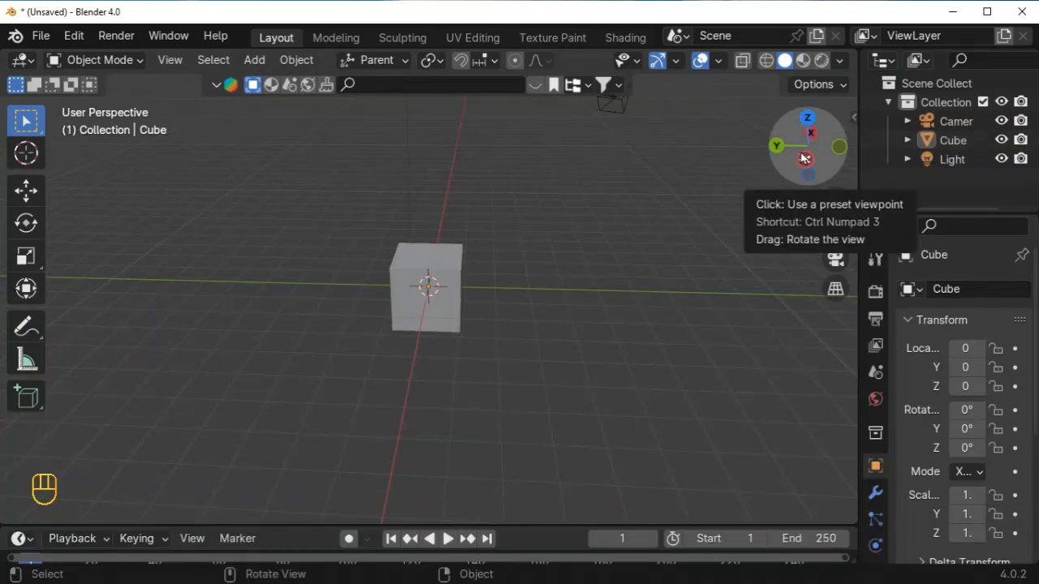
{"action": "mouse_move", "coordinate": [803, 158]}
{"action": "left_mouse_down"}
{"action": "mouse_move", "coordinate": [736, 173]}
{"action": "mouse_move", "coordinate": [739, 88]}
{"action": "mouse_move", "coordinate": [718, 130]}
{"action": "mouse_move", "coordinate": [791, 153]}
{"action": "left_mouse_up"}
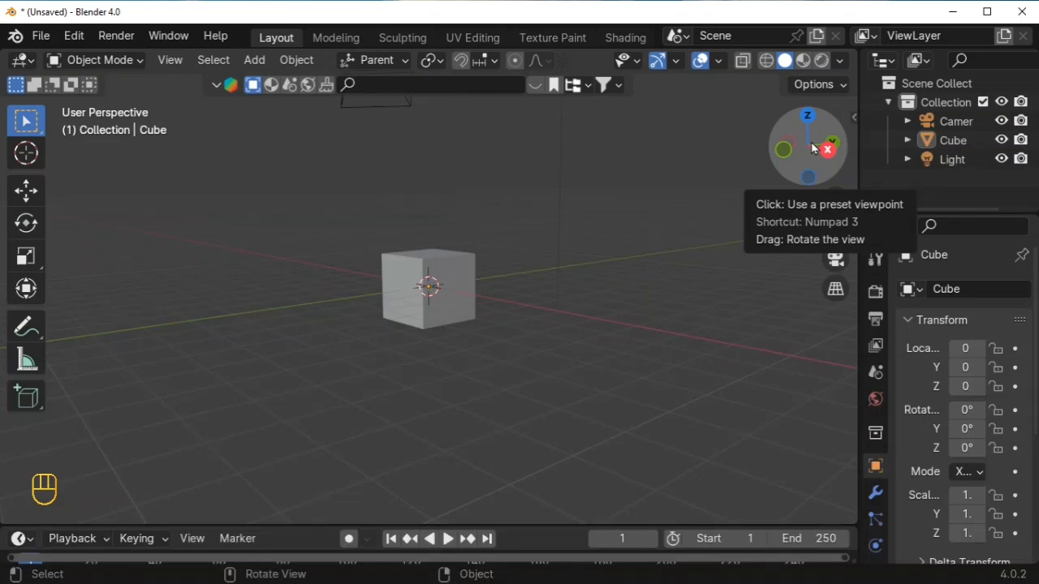
{"action": "mouse_move", "coordinate": [814, 147]}
{"action": "left_mouse_down"}
{"action": "mouse_move", "coordinate": [722, 149]}
{"action": "mouse_move", "coordinate": [798, 155]}
{"action": "left_mouse_up"}
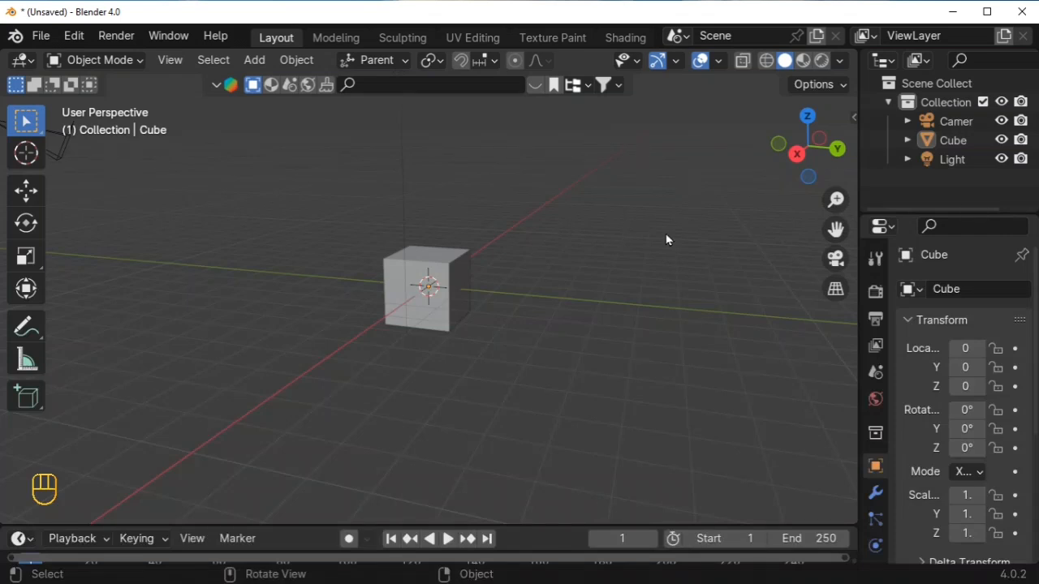
{"action": "left_click_drag", "start_coordinate": [798, 151], "coordinate": [730, 123]}
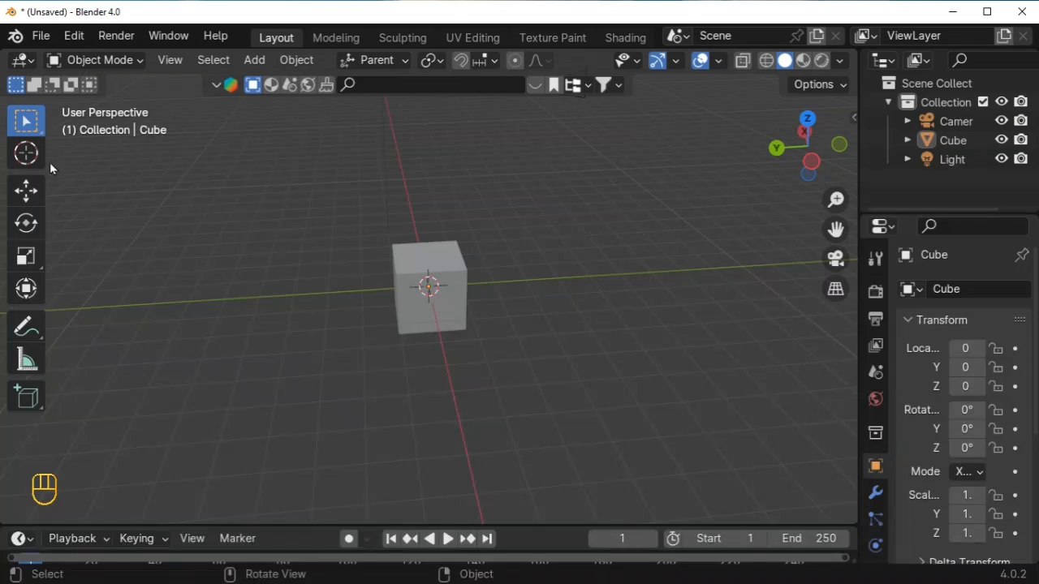
Switch the active selection tool from Select Box to Tweak and select the cube with it.
{"action": "left_click", "coordinate": [31, 127]}
{"action": "left_click", "coordinate": [405, 285]}
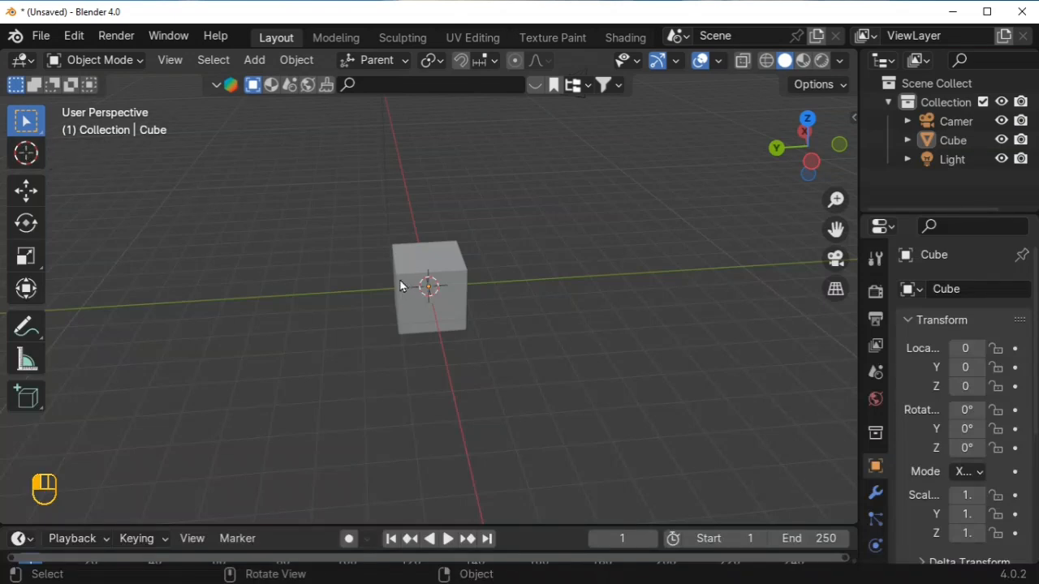
{"action": "left_click", "coordinate": [29, 126]}
{"action": "left_click", "coordinate": [28, 126]}
{"action": "mouse_move", "coordinate": [29, 126]}
{"action": "left_mouse_down"}
{"action": "mouse_move", "coordinate": [63, 127]}
{"action": "mouse_move", "coordinate": [36, 140]}
{"action": "left_mouse_up"}
{"action": "left_click", "coordinate": [26, 126]}
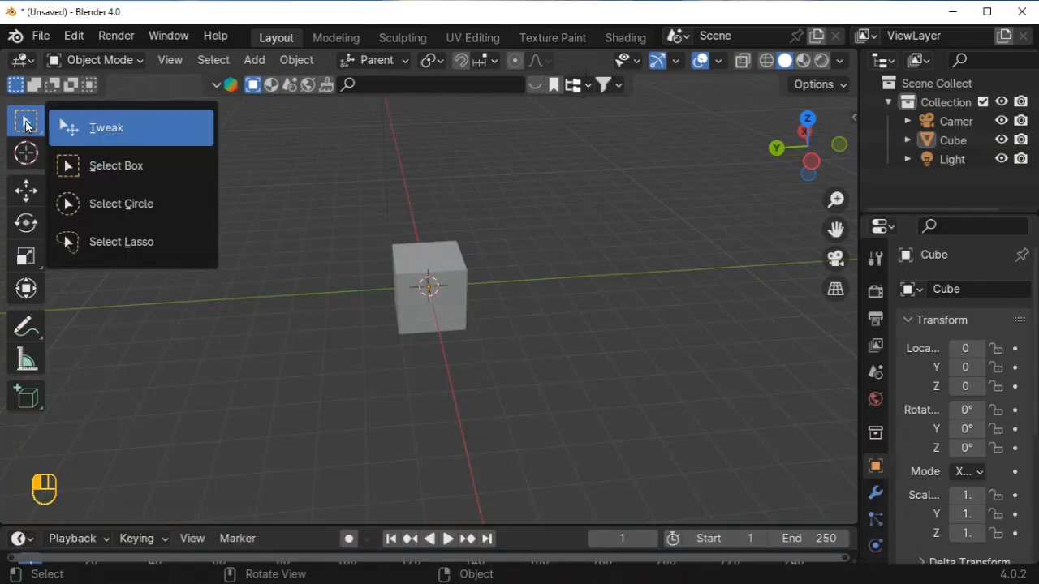
{"action": "left_click", "coordinate": [25, 122]}
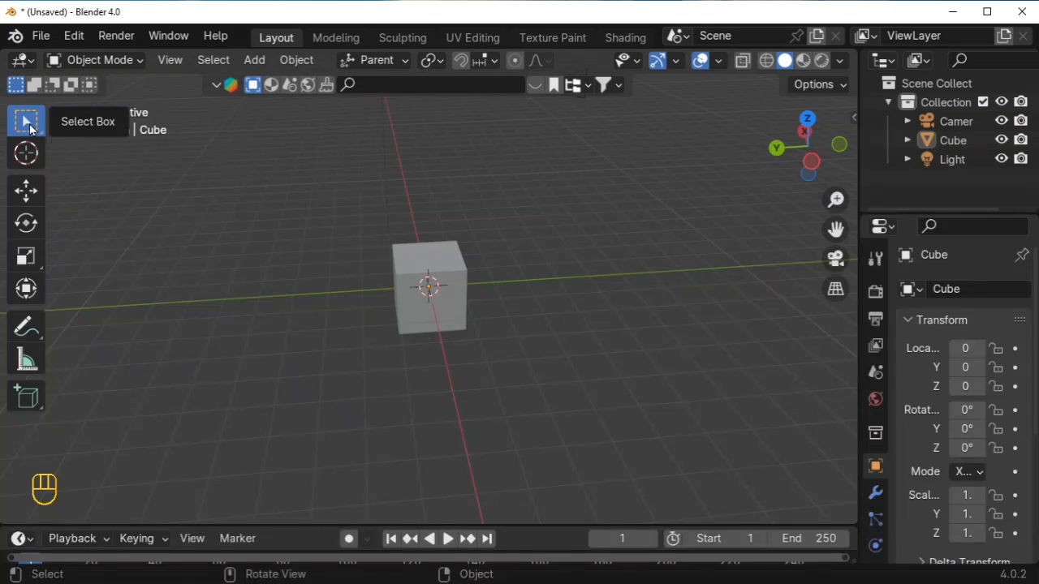
{"action": "left_click", "coordinate": [26, 122]}
{"action": "left_click", "coordinate": [99, 152]}
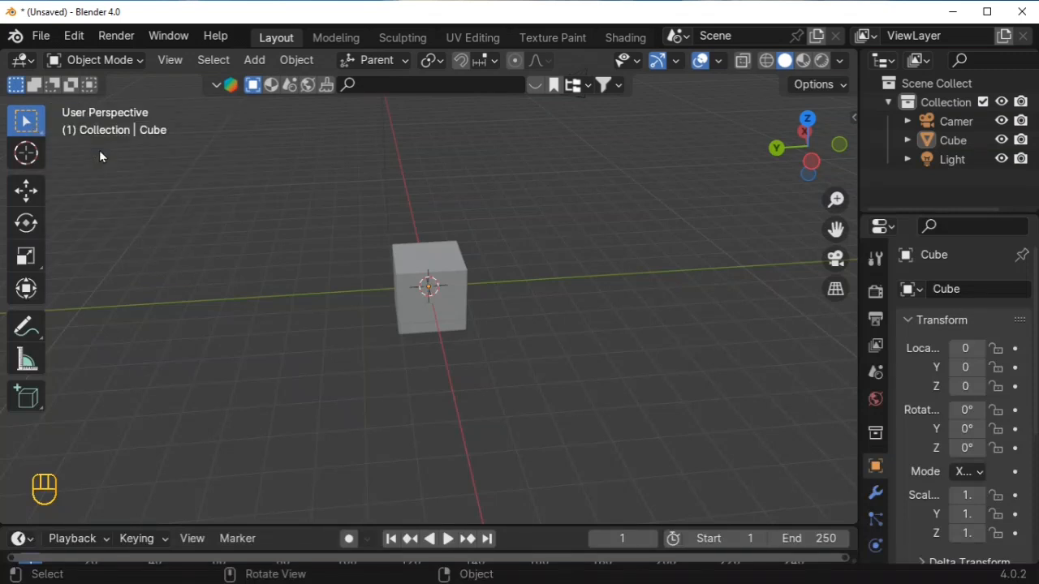
{"action": "left_click", "coordinate": [22, 125]}
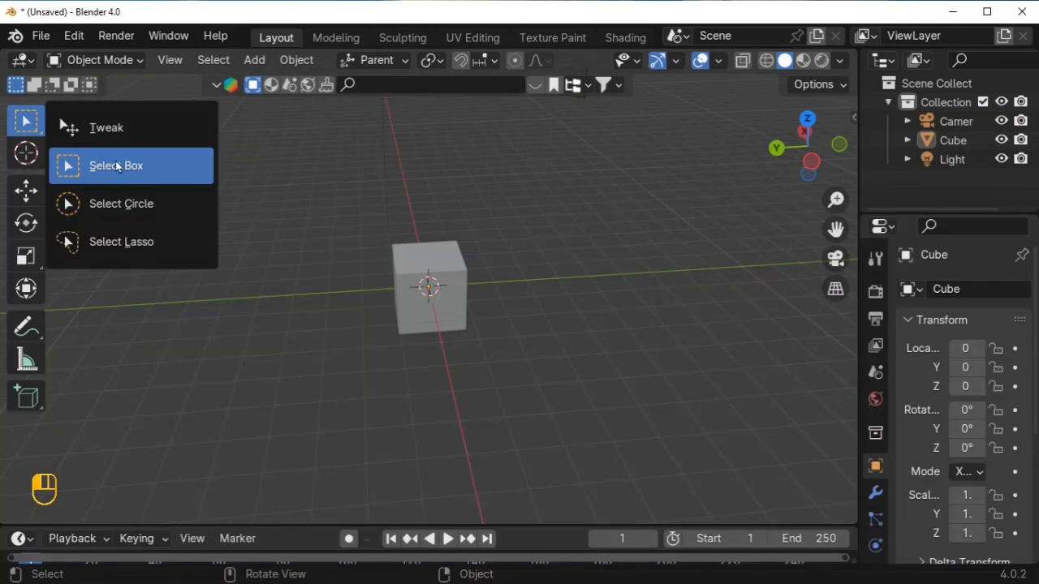
{"action": "left_click", "coordinate": [118, 136]}
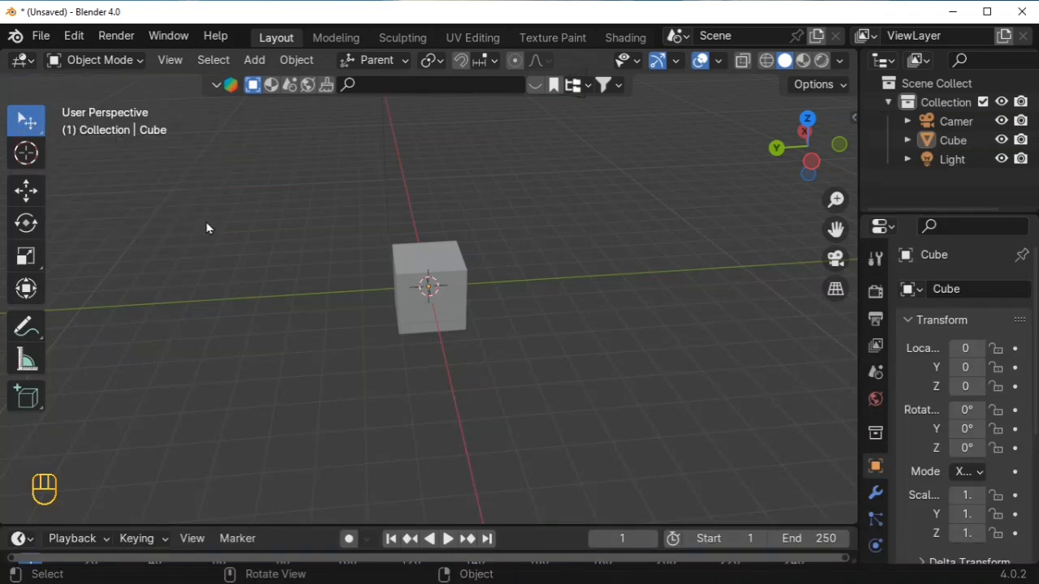
{"action": "left_click", "coordinate": [428, 266]}
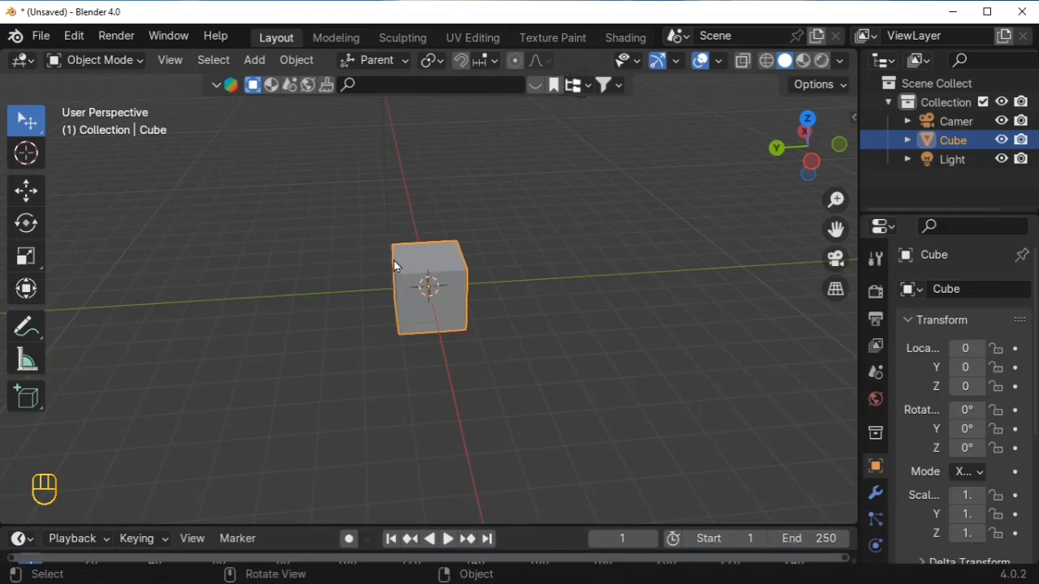
Add a second cube mesh to the scene at the world origin.
{"action": "right_click", "coordinate": [328, 201]}
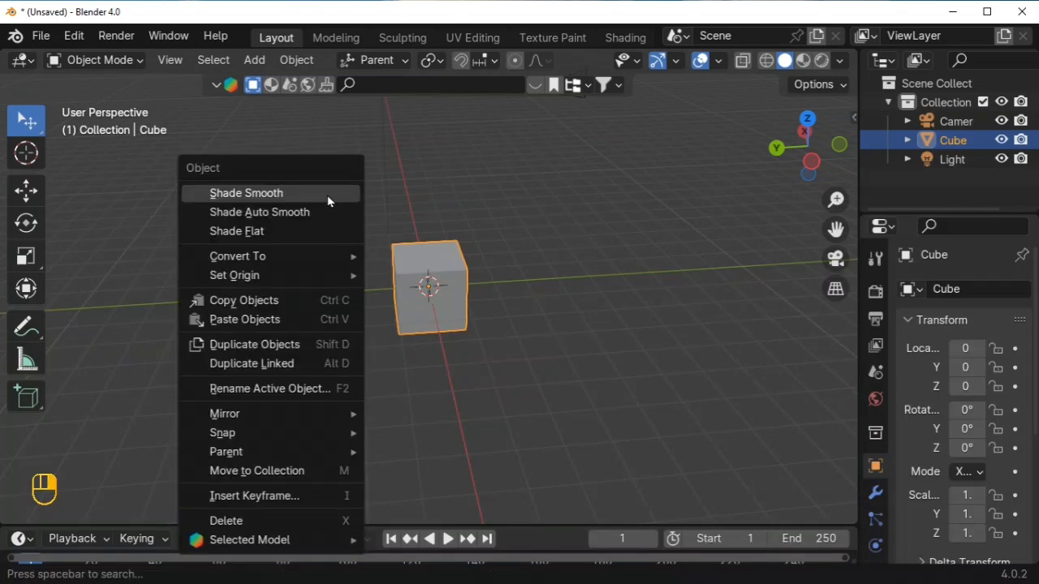
{"action": "left_click", "coordinate": [236, 231]}
{"action": "left_click", "coordinate": [254, 60]}
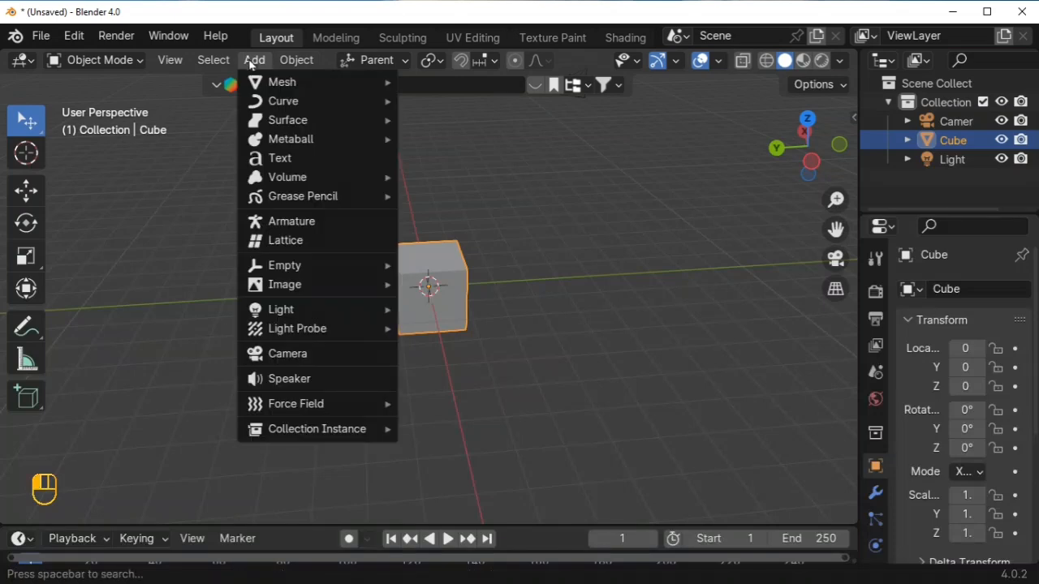
{"action": "mouse_move", "coordinate": [274, 82]}
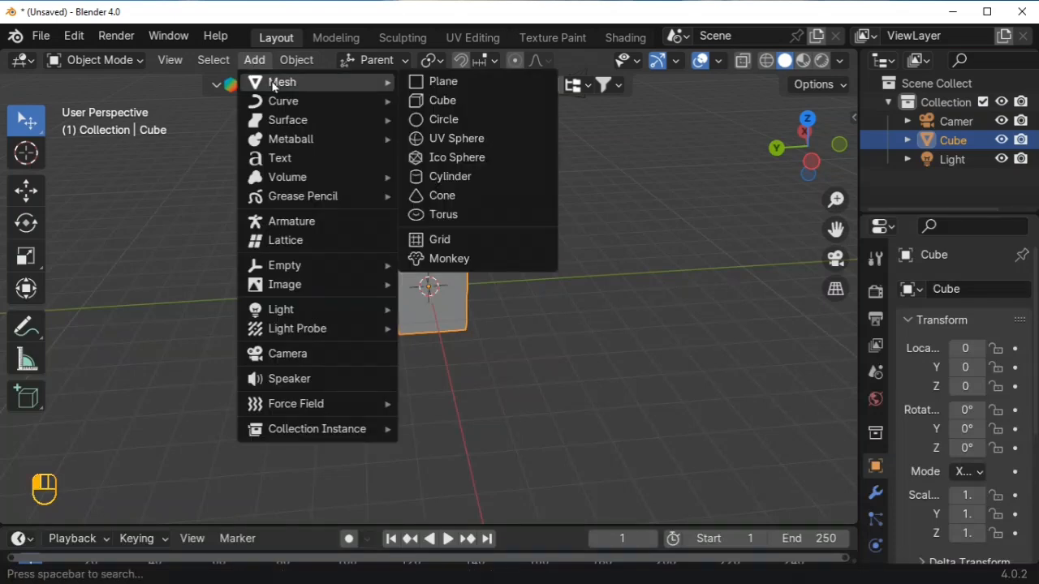
{"action": "left_click", "coordinate": [450, 100]}
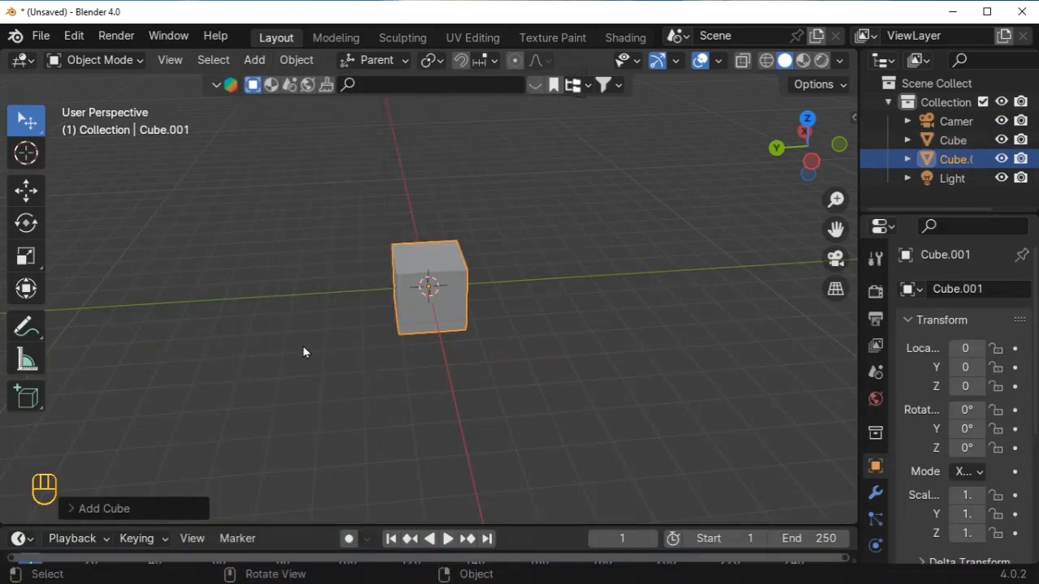
Move the new cube away from the original, mainly in the positive Y direction, so both stand side by side.
{"action": "left_click", "coordinate": [400, 295]}
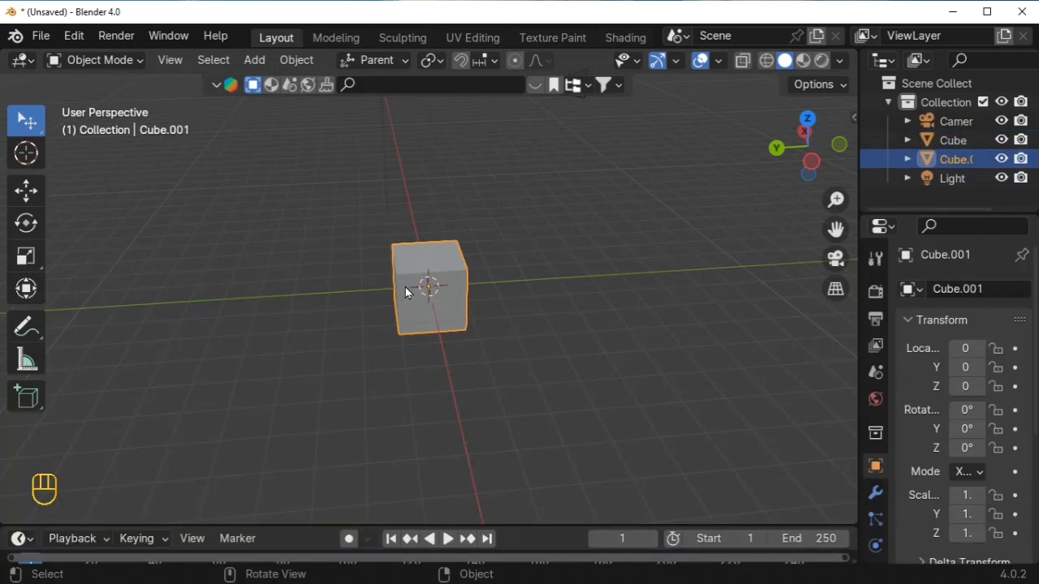
{"action": "key", "text": "g"}
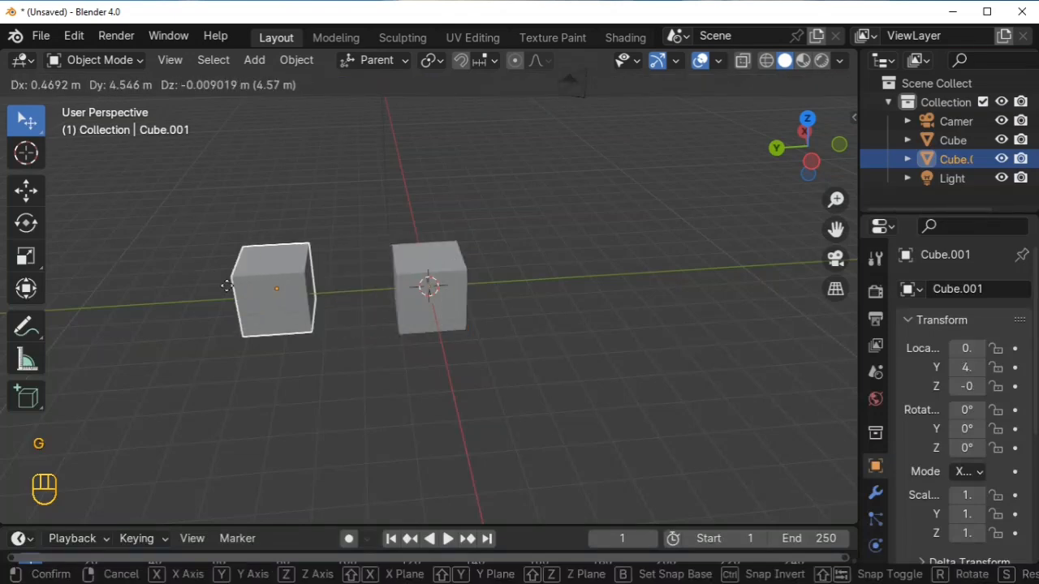
{"action": "left_click", "coordinate": [242, 285]}
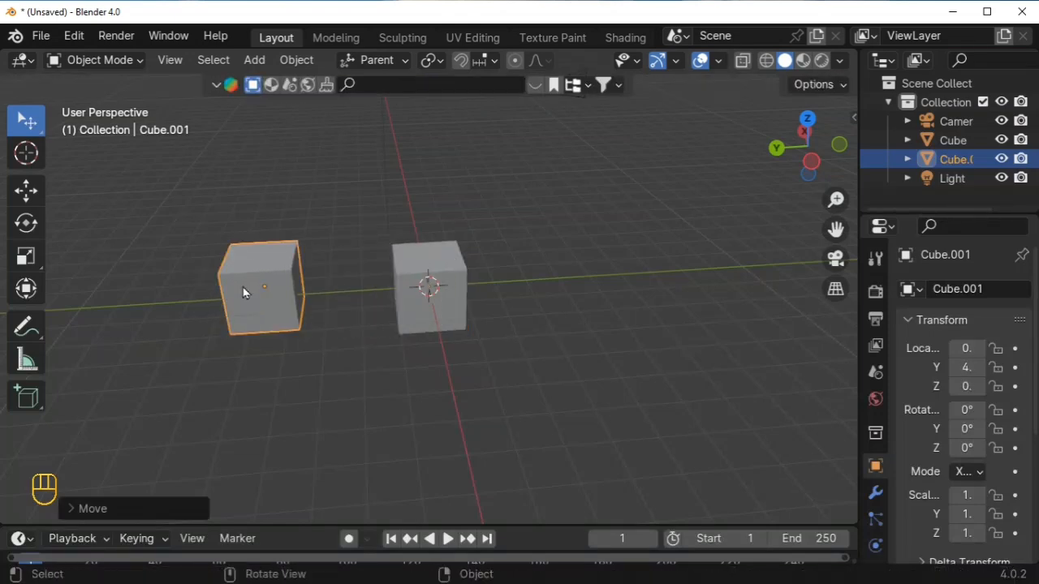
Use the Tweak tool to select the light and alternate the selection between the two cubes, ending on the original cube.
{"action": "left_click", "coordinate": [386, 205]}
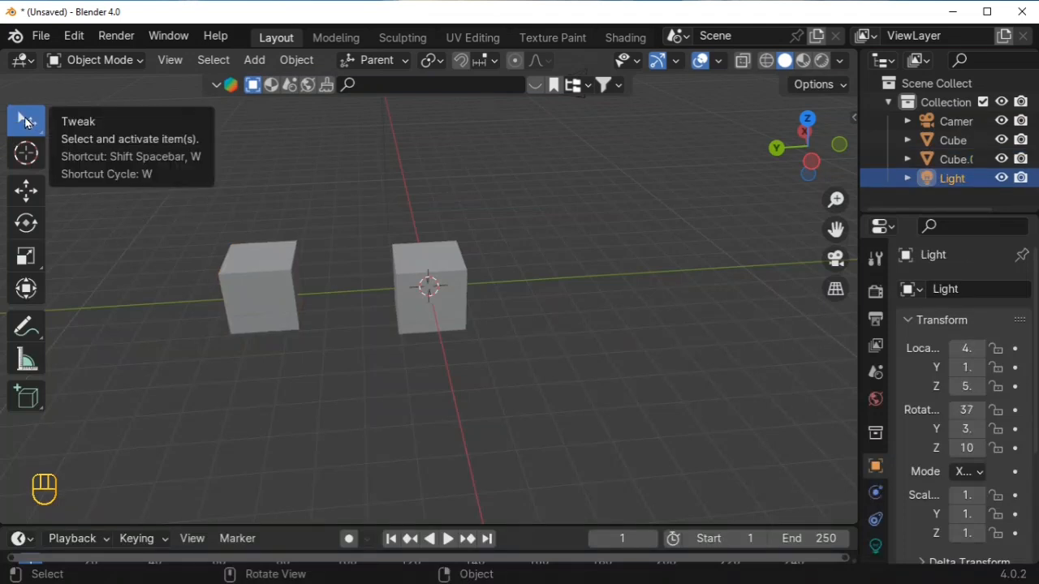
{"action": "left_click", "coordinate": [267, 290]}
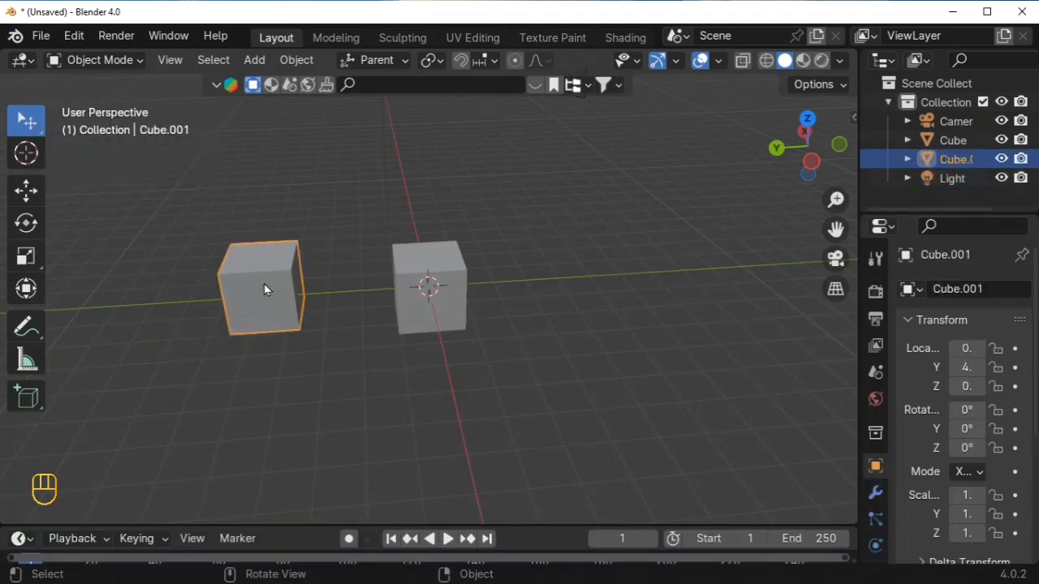
{"action": "left_click", "coordinate": [406, 288]}
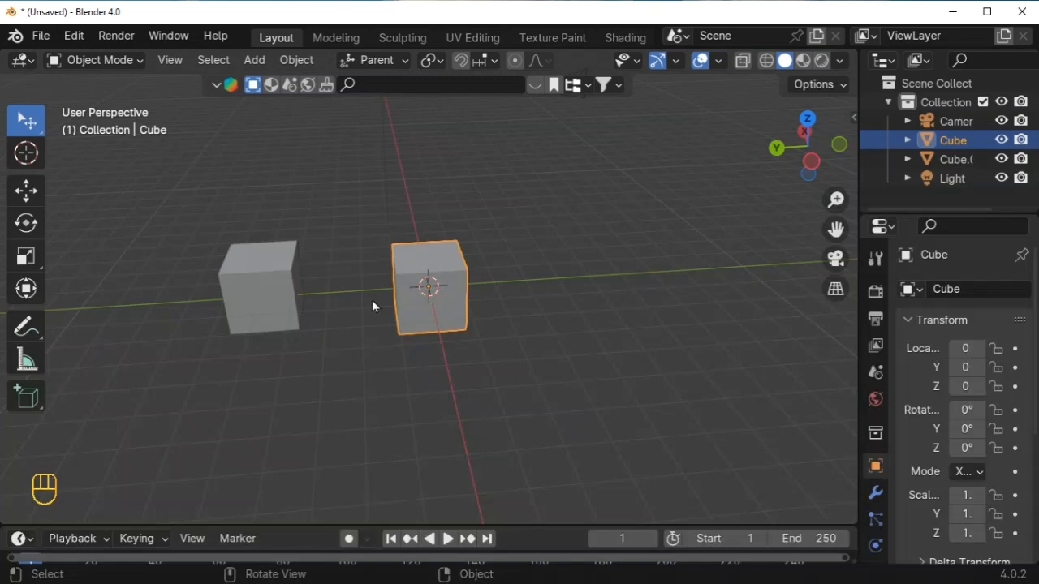
{"action": "left_click", "coordinate": [229, 291]}
{"action": "left_click", "coordinate": [423, 317]}
Activate the Select Box tool, box-select both cubes together, and clear the selection.
{"action": "left_click", "coordinate": [27, 122]}
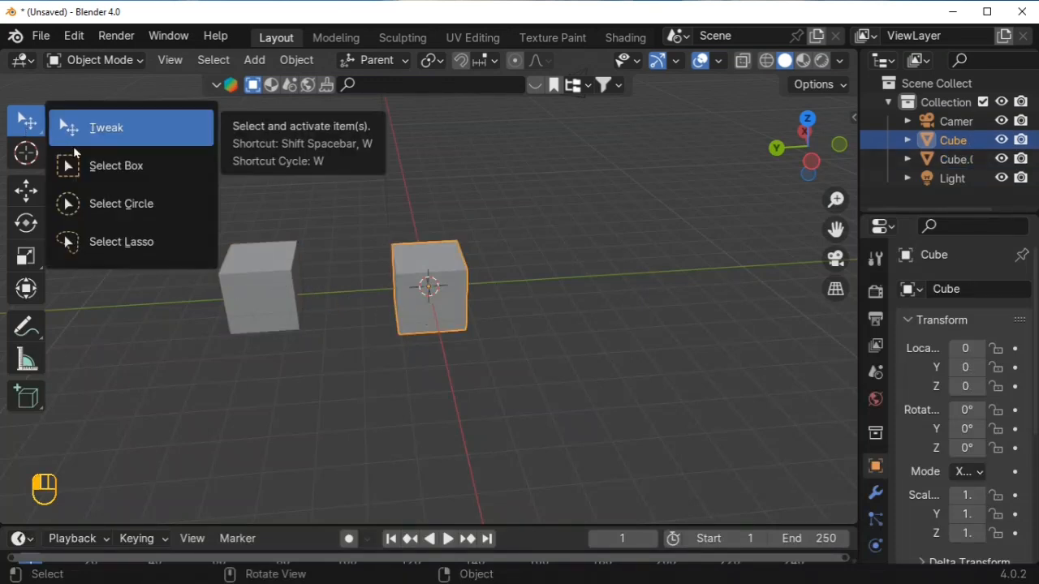
{"action": "left_click", "coordinate": [86, 173]}
{"action": "left_click_drag", "start_coordinate": [146, 170], "coordinate": [556, 367]}
{"action": "left_click_drag", "start_coordinate": [590, 264], "coordinate": [568, 267]}
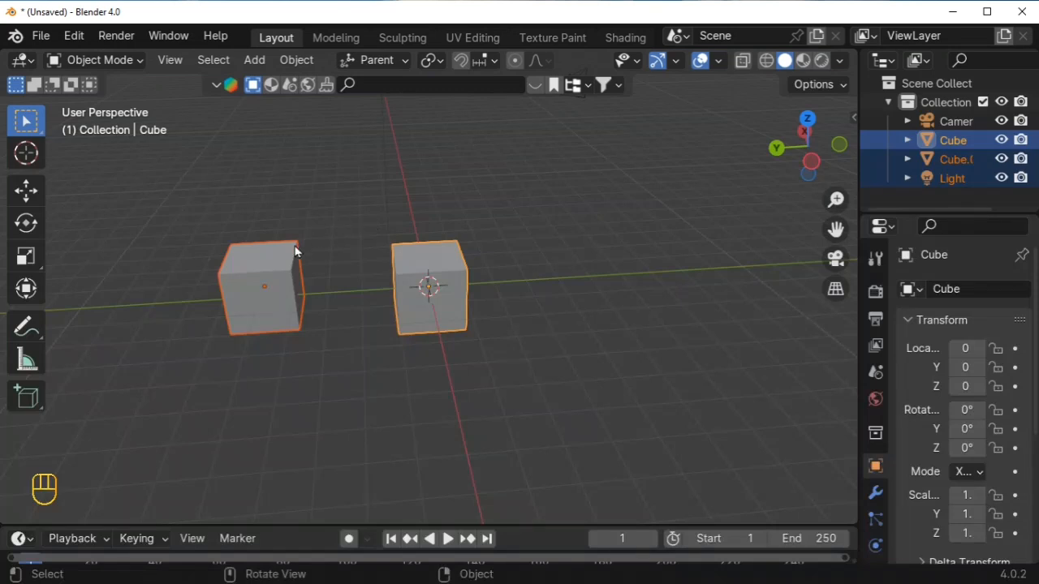
{"action": "left_click_drag", "start_coordinate": [132, 179], "coordinate": [570, 388]}
{"action": "left_click", "coordinate": [202, 207]}
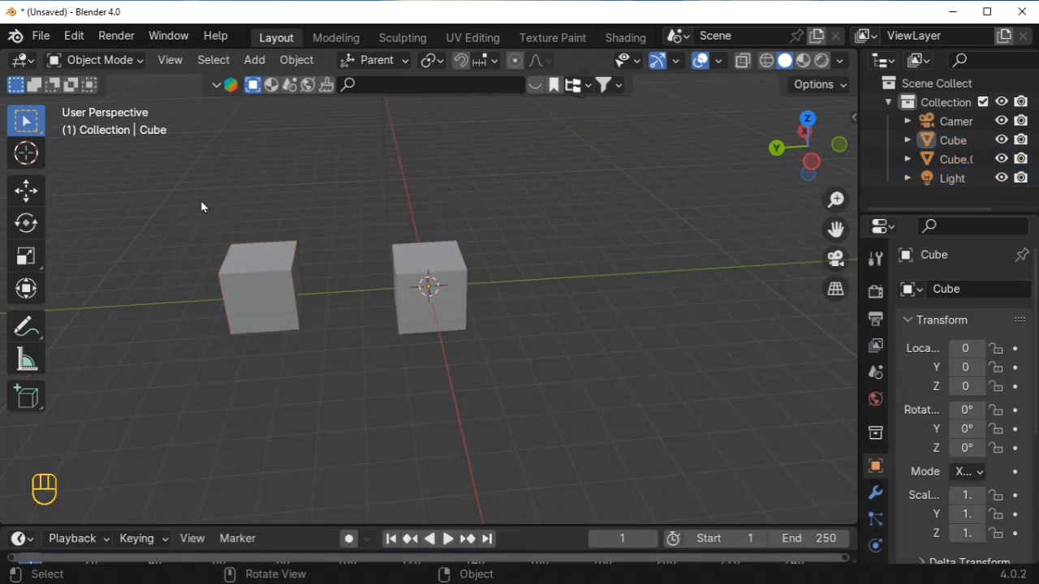
Switch to the Select Circle tool, select the second cube with the brush circle, and clear the selection.
{"action": "mouse_move", "coordinate": [27, 122]}
{"action": "left_mouse_down"}
{"action": "mouse_move", "coordinate": [119, 193]}
{"action": "mouse_move", "coordinate": [96, 203]}
{"action": "mouse_move", "coordinate": [151, 198]}
{"action": "left_mouse_up"}
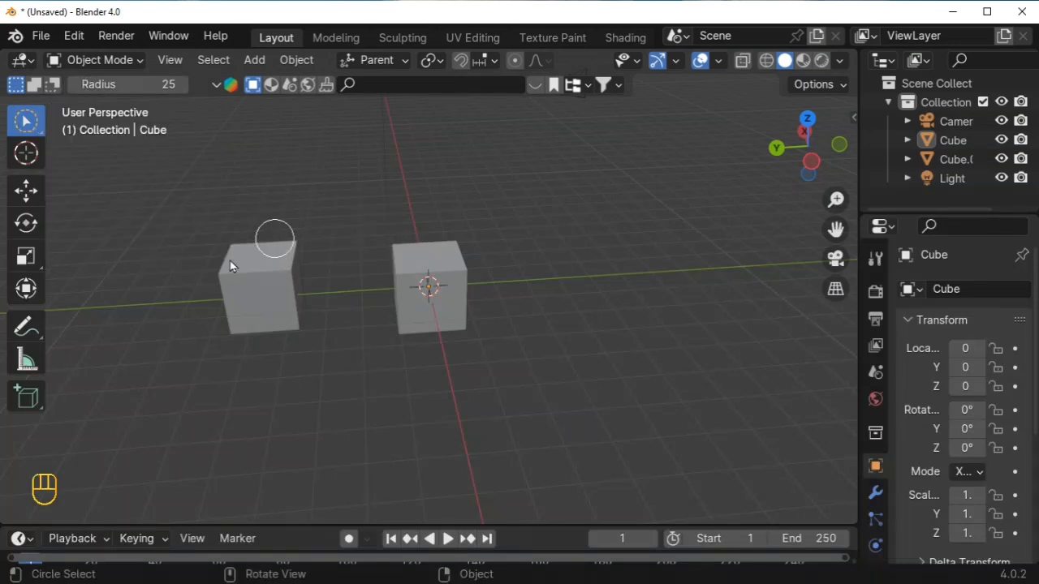
{"action": "left_click", "coordinate": [261, 282]}
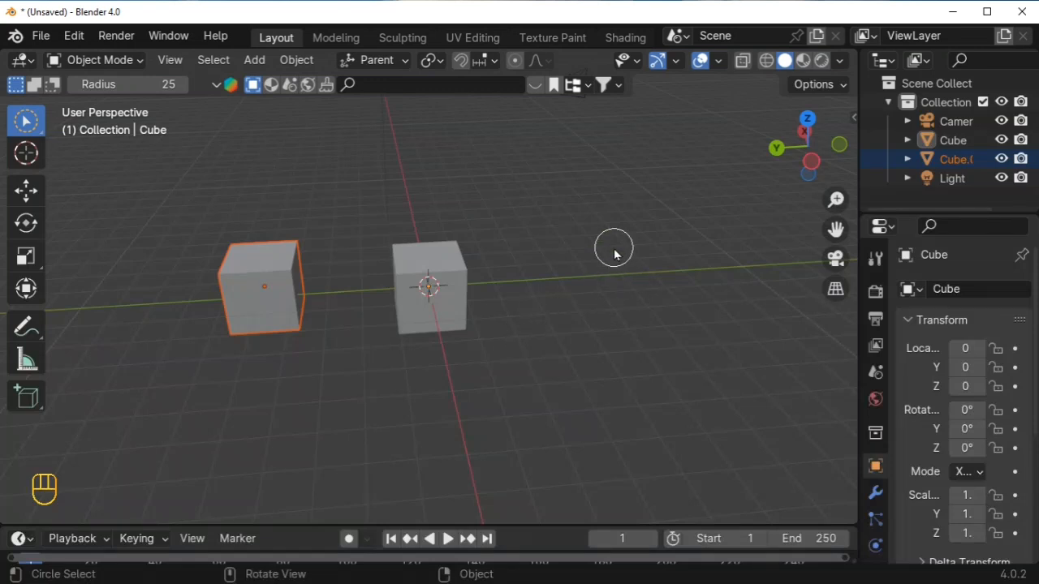
{"action": "scroll", "coordinate": [532, 298], "scroll_direction": "down", "scroll_amount": 3}
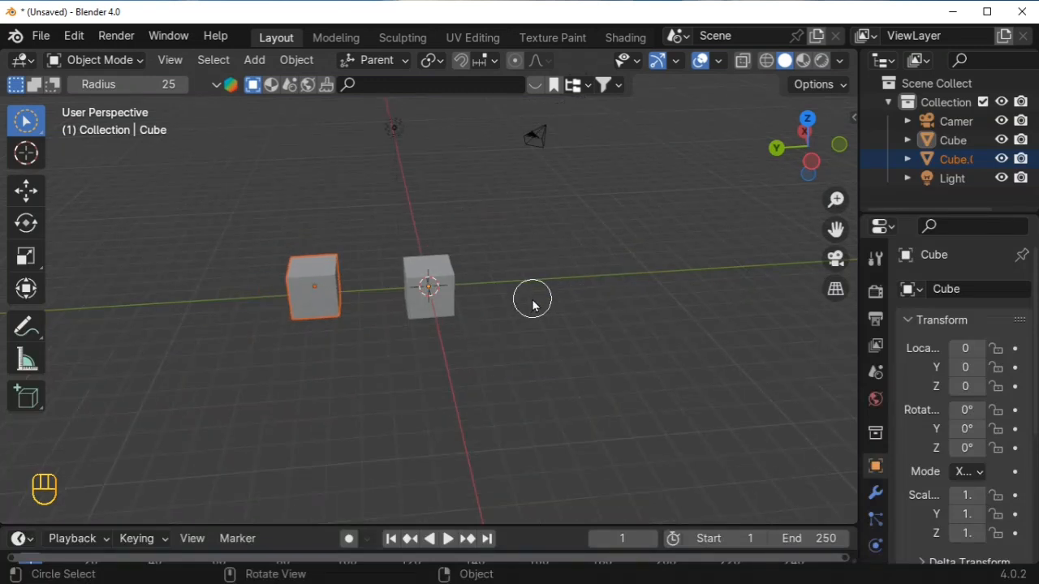
{"action": "left_click", "coordinate": [539, 136]}
{"action": "mouse_move", "coordinate": [321, 264]}
{"action": "left_mouse_down"}
{"action": "mouse_move", "coordinate": [317, 274]}
{"action": "mouse_move", "coordinate": [332, 278]}
{"action": "left_mouse_up"}
{"action": "left_click", "coordinate": [308, 280]}
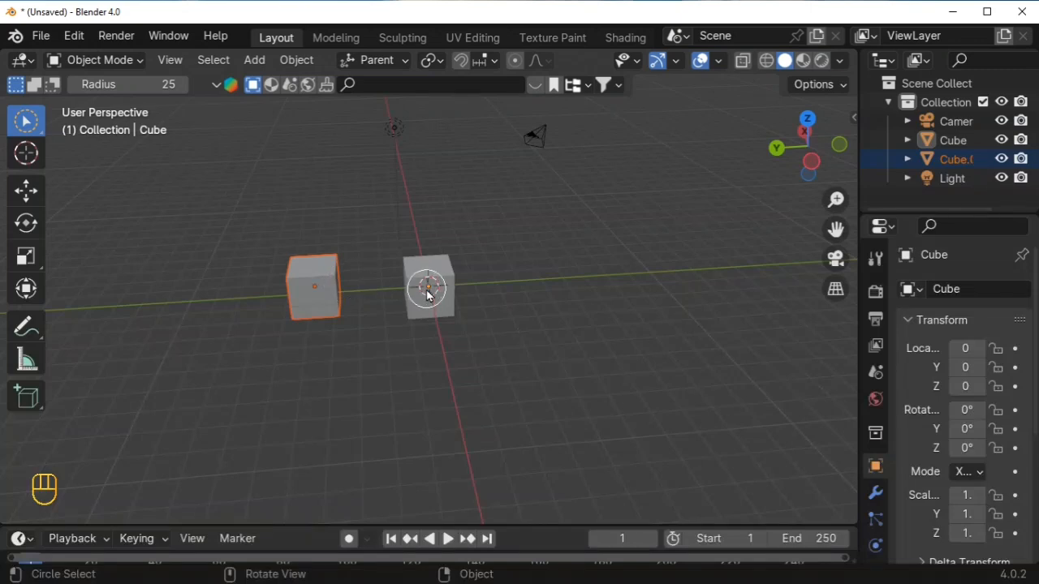
{"action": "left_click", "coordinate": [435, 237]}
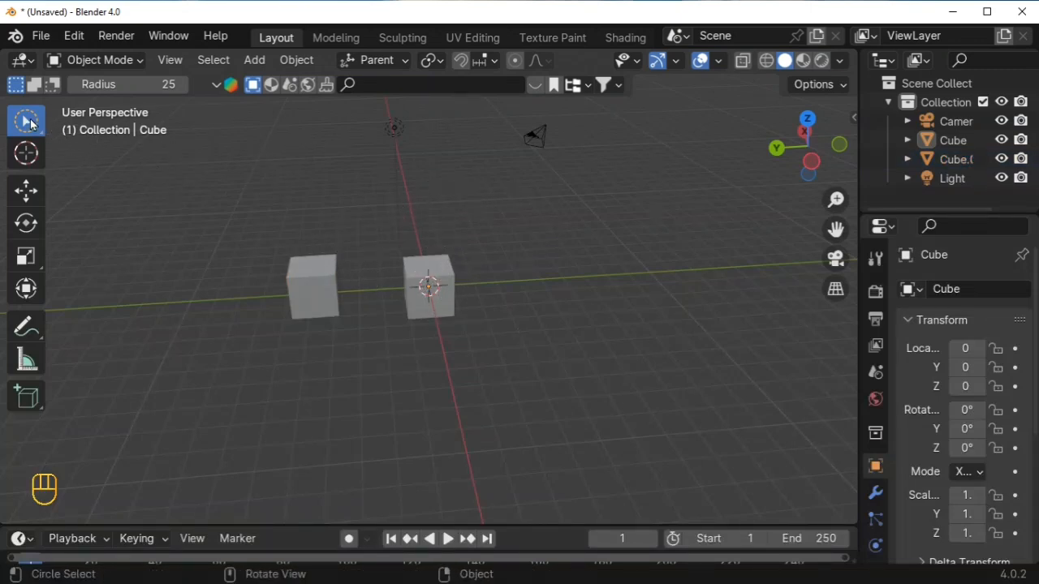
Switch to the Select Lasso tool, lasso around scene objects so the camera and second cube get selected, and clear the selection.
{"action": "mouse_move", "coordinate": [31, 123]}
{"action": "left_mouse_down"}
{"action": "mouse_move", "coordinate": [132, 203]}
{"action": "mouse_move", "coordinate": [113, 245]}
{"action": "left_mouse_up"}
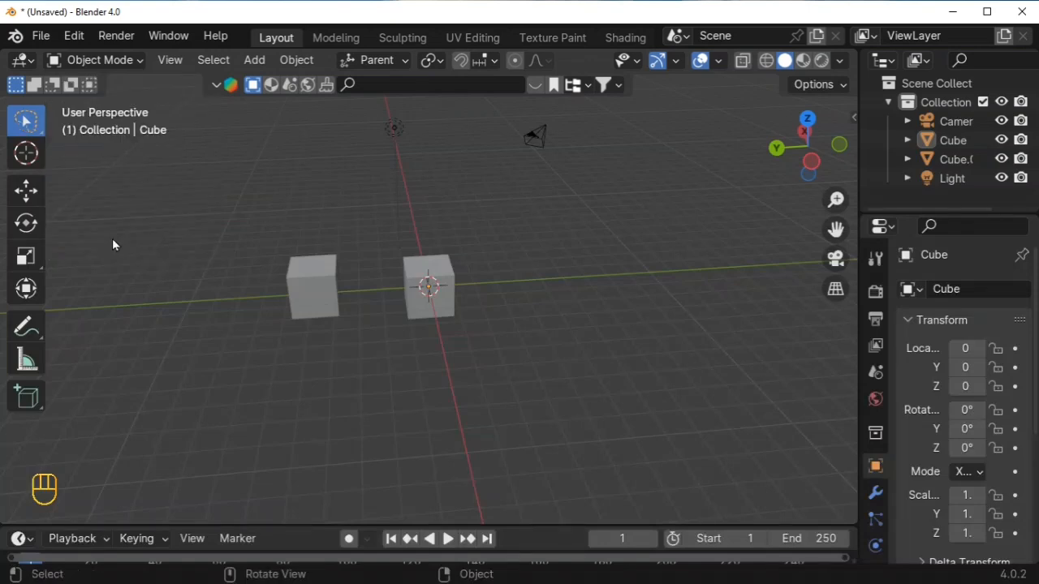
{"action": "mouse_move", "coordinate": [339, 154]}
{"action": "left_mouse_down"}
{"action": "mouse_move", "coordinate": [239, 339]}
{"action": "mouse_move", "coordinate": [371, 342]}
{"action": "mouse_move", "coordinate": [262, 311]}
{"action": "mouse_move", "coordinate": [295, 235]}
{"action": "mouse_move", "coordinate": [350, 305]}
{"action": "mouse_move", "coordinate": [479, 327]}
{"action": "mouse_move", "coordinate": [458, 169]}
{"action": "mouse_move", "coordinate": [531, 156]}
{"action": "mouse_move", "coordinate": [545, 131]}
{"action": "left_mouse_up"}
{"action": "mouse_move", "coordinate": [367, 246]}
{"action": "left_mouse_down"}
{"action": "mouse_move", "coordinate": [227, 271]}
{"action": "mouse_move", "coordinate": [351, 321]}
{"action": "mouse_move", "coordinate": [397, 234]}
{"action": "mouse_move", "coordinate": [498, 261]}
{"action": "mouse_move", "coordinate": [550, 198]}
{"action": "mouse_move", "coordinate": [572, 129]}
{"action": "mouse_move", "coordinate": [512, 134]}
{"action": "mouse_move", "coordinate": [475, 193]}
{"action": "mouse_move", "coordinate": [401, 162]}
{"action": "mouse_move", "coordinate": [346, 205]}
{"action": "mouse_move", "coordinate": [389, 302]}
{"action": "mouse_move", "coordinate": [487, 337]}
{"action": "left_mouse_up"}
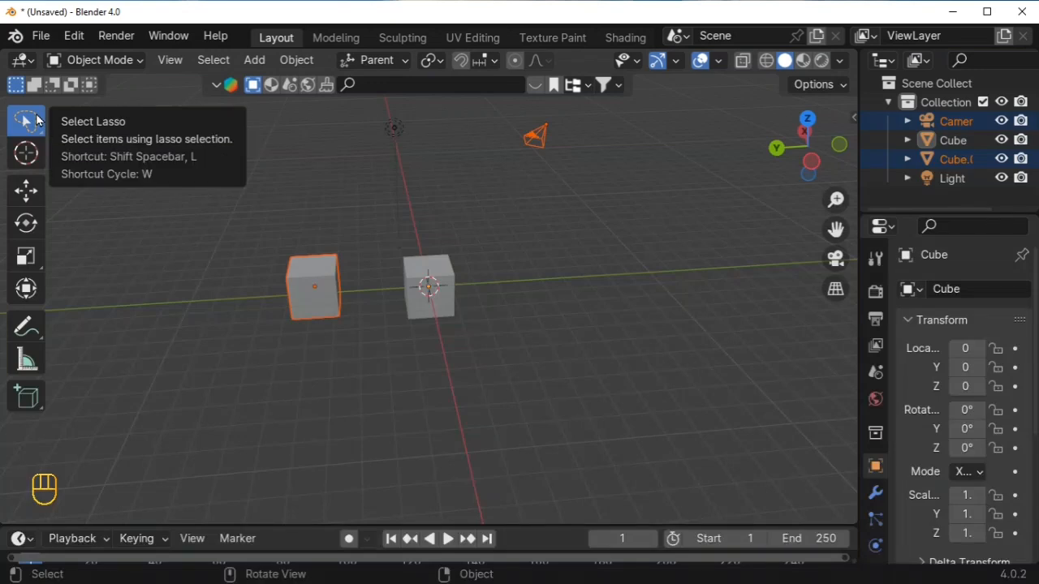
{"action": "left_click", "coordinate": [593, 228]}
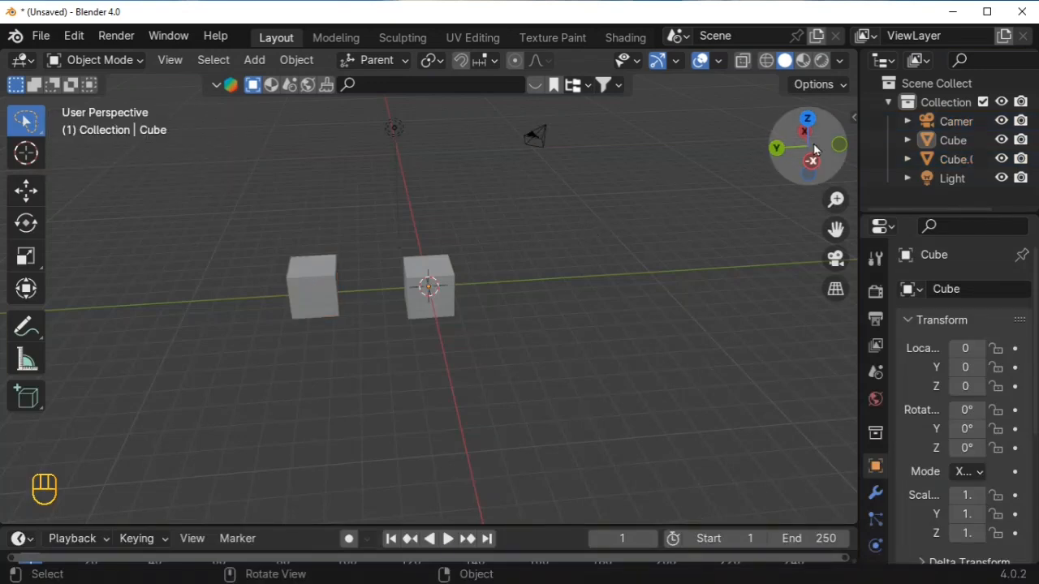
Return the active selection tool to Select Box and draw a box over an empty viewport area.
{"action": "mouse_move", "coordinate": [811, 153]}
{"action": "left_mouse_down"}
{"action": "mouse_move", "coordinate": [710, 162]}
{"action": "mouse_move", "coordinate": [625, 155]}
{"action": "mouse_move", "coordinate": [694, 167]}
{"action": "mouse_move", "coordinate": [795, 154]}
{"action": "mouse_move", "coordinate": [801, 166]}
{"action": "left_mouse_up"}
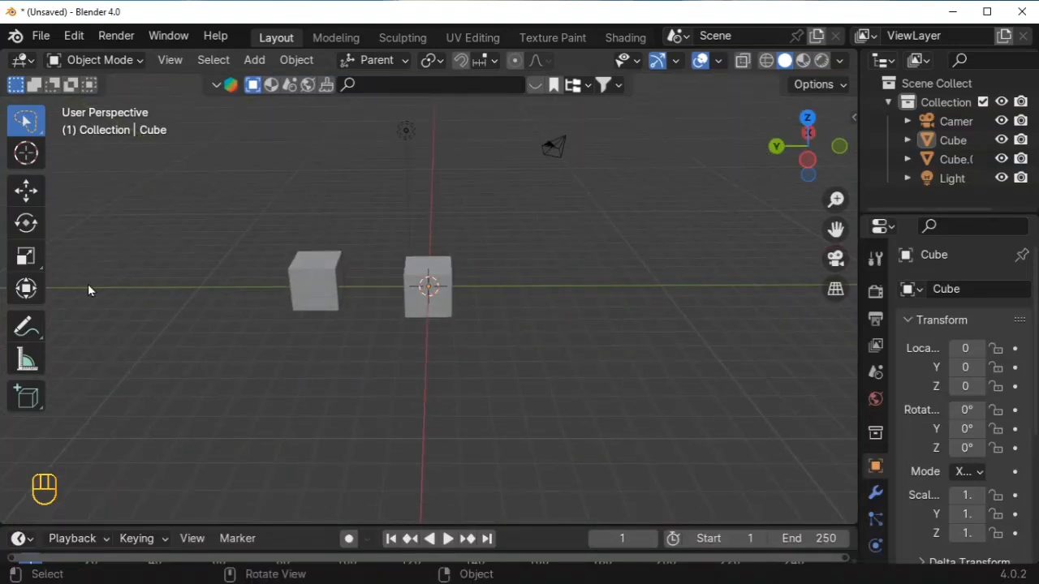
{"action": "left_click", "coordinate": [29, 122]}
{"action": "left_click", "coordinate": [29, 122]}
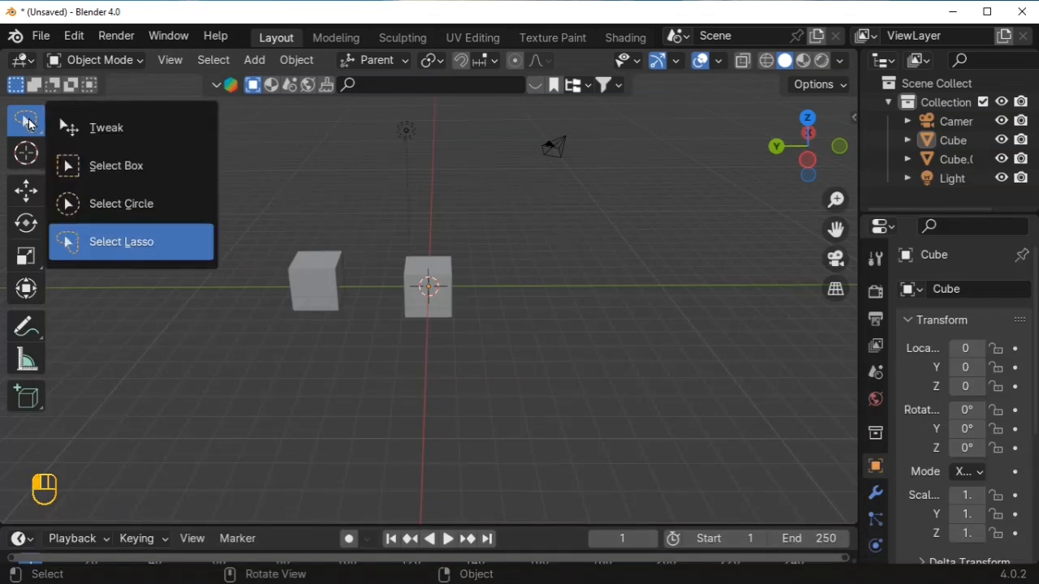
{"action": "left_click", "coordinate": [106, 167]}
{"action": "left_click_drag", "start_coordinate": [202, 186], "coordinate": [260, 235]}
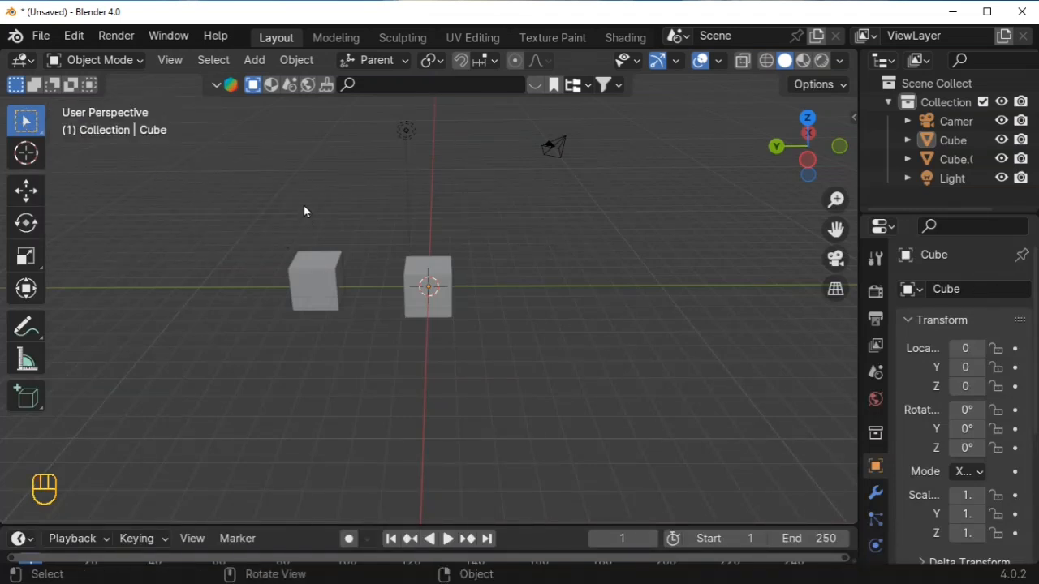
Activate the Cursor tool, place the 3D cursor on the negative Y side of the original cube, and add a cube mesh there.
{"action": "left_click", "coordinate": [24, 157]}
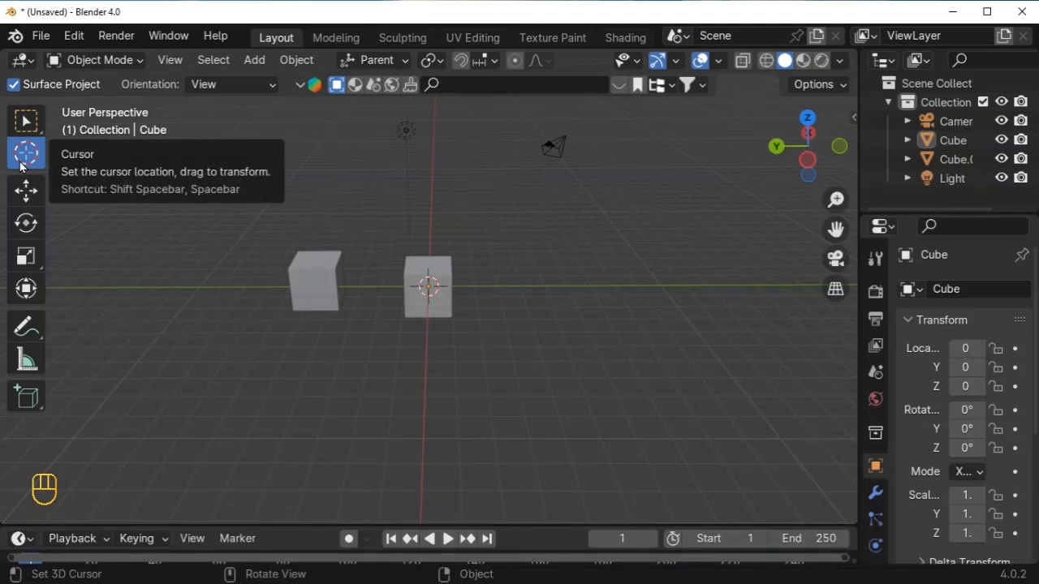
{"action": "left_click", "coordinate": [547, 238]}
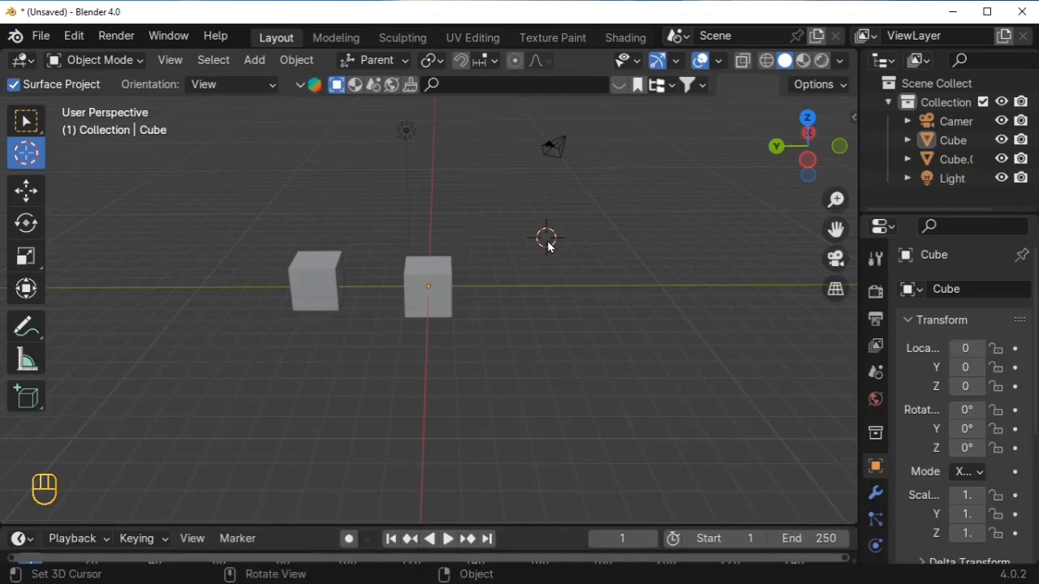
{"action": "left_click", "coordinate": [255, 61]}
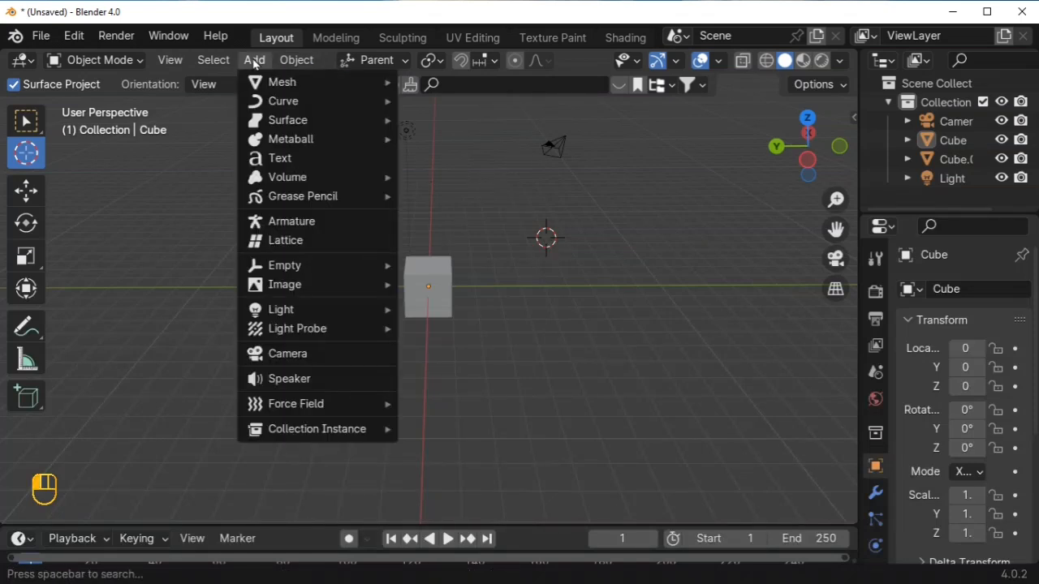
{"action": "mouse_move", "coordinate": [294, 84]}
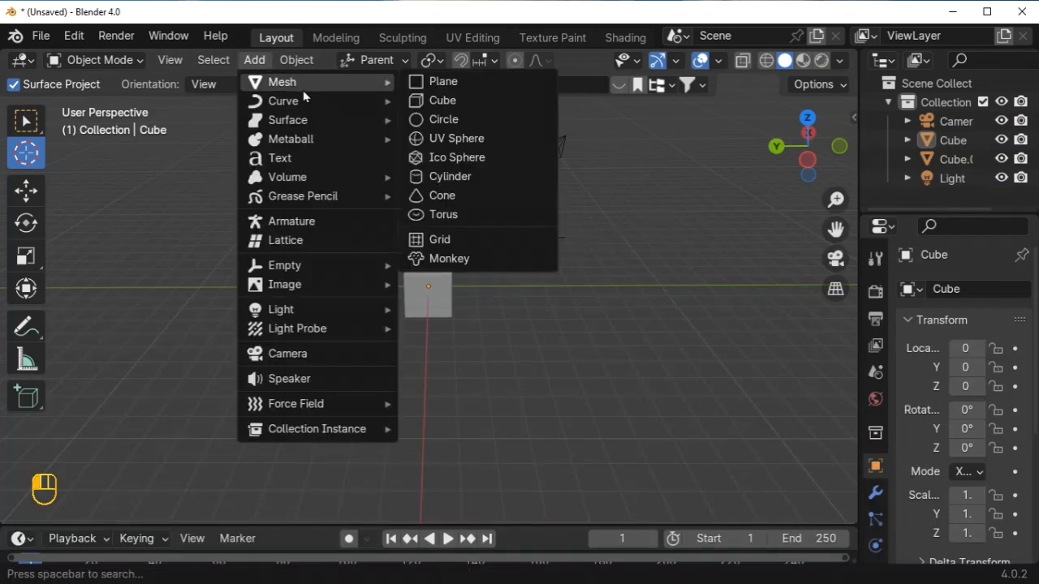
{"action": "left_click", "coordinate": [443, 102]}
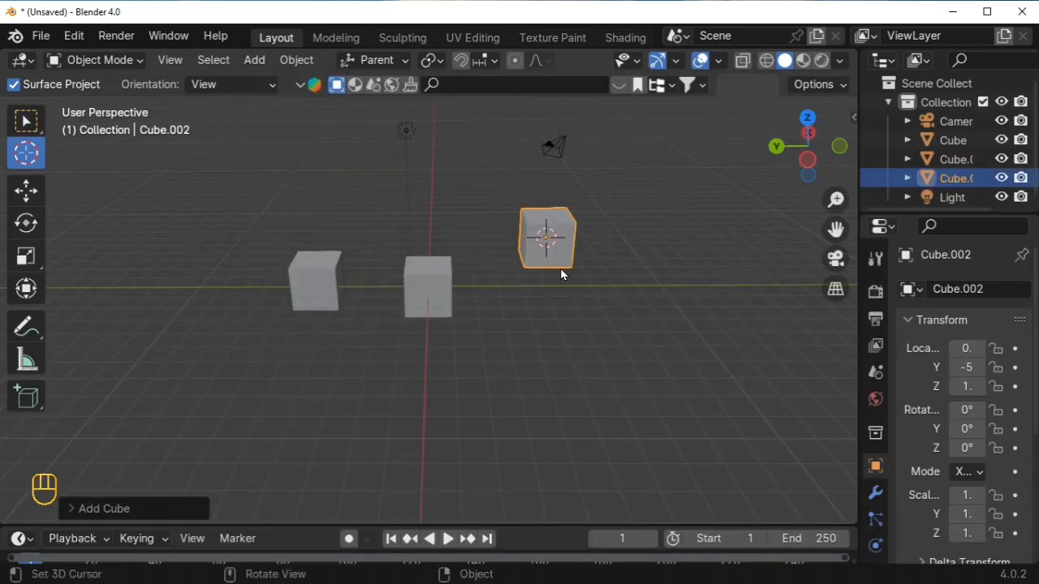
Place the 3D cursor below the newest cube and add a circle mesh at that point.
{"action": "left_click", "coordinate": [573, 326]}
{"action": "left_click", "coordinate": [254, 60]}
{"action": "mouse_move", "coordinate": [305, 92]}
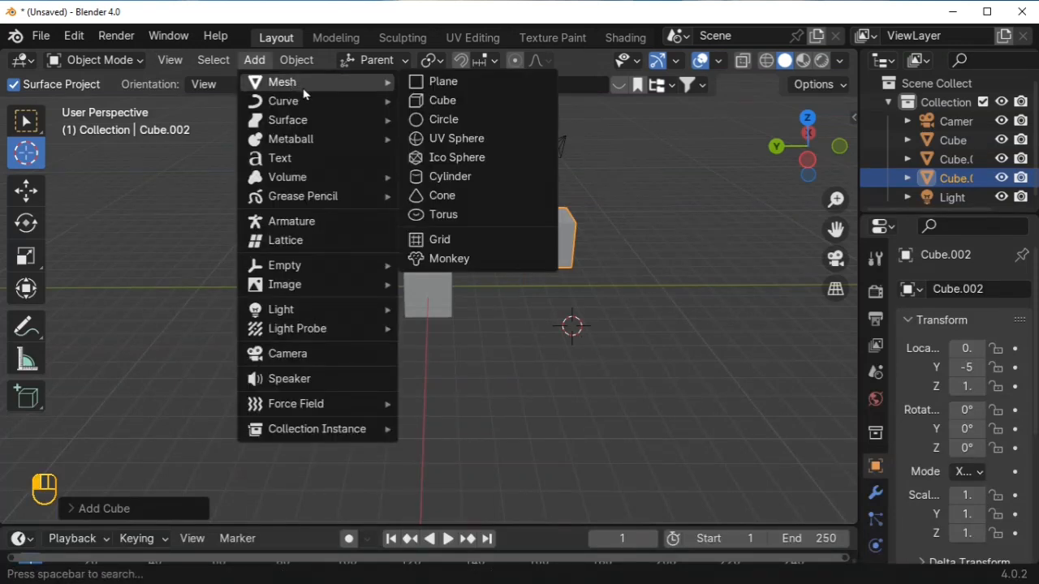
{"action": "left_click", "coordinate": [464, 120]}
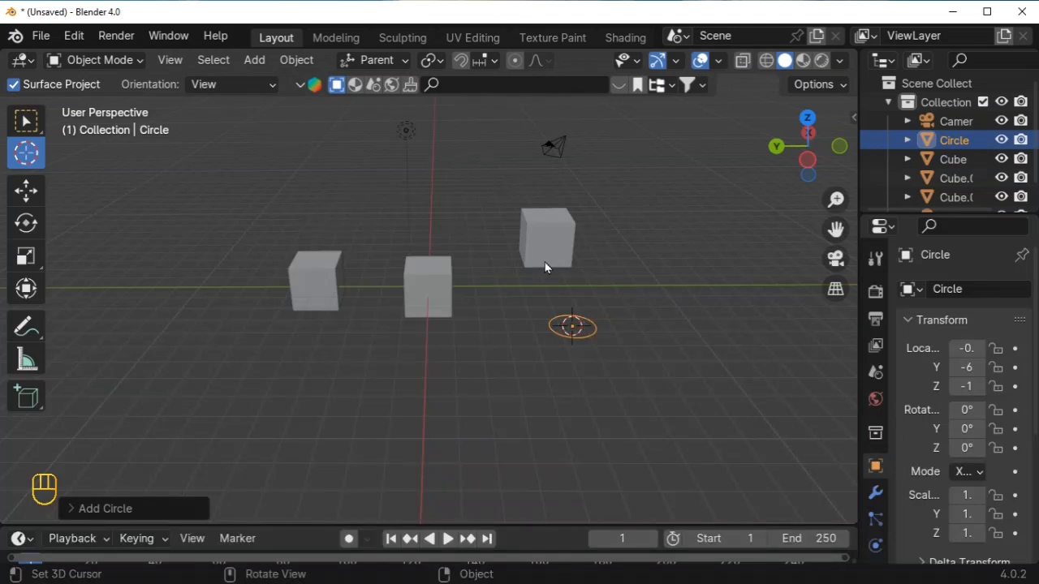
Place the 3D cursor below the first circle, closer to the X axis, and add another circle mesh there.
{"action": "left_click", "coordinate": [525, 376]}
{"action": "left_click", "coordinate": [252, 61]}
{"action": "mouse_move", "coordinate": [309, 85]}
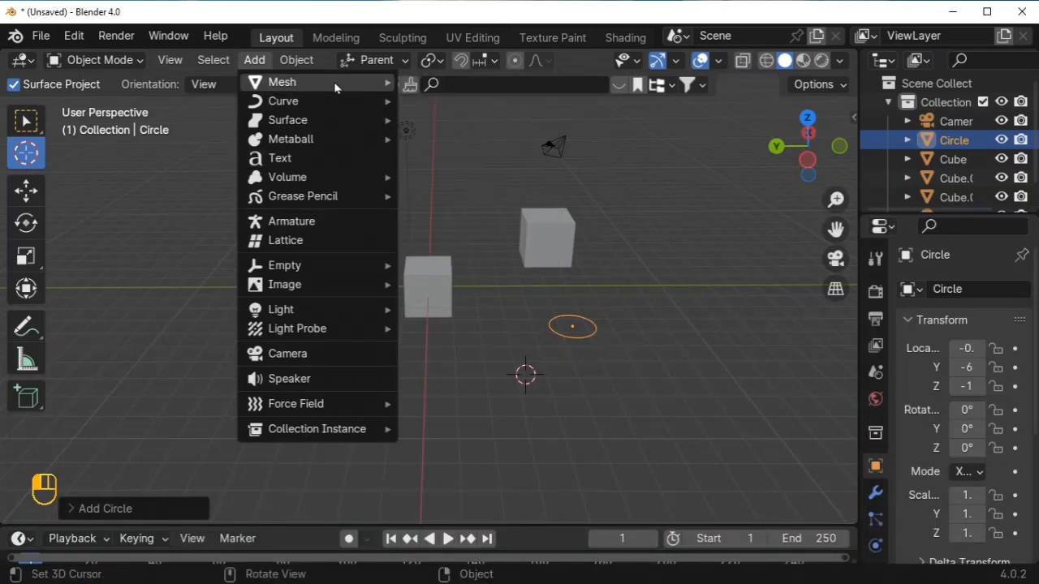
{"action": "left_click", "coordinate": [464, 119]}
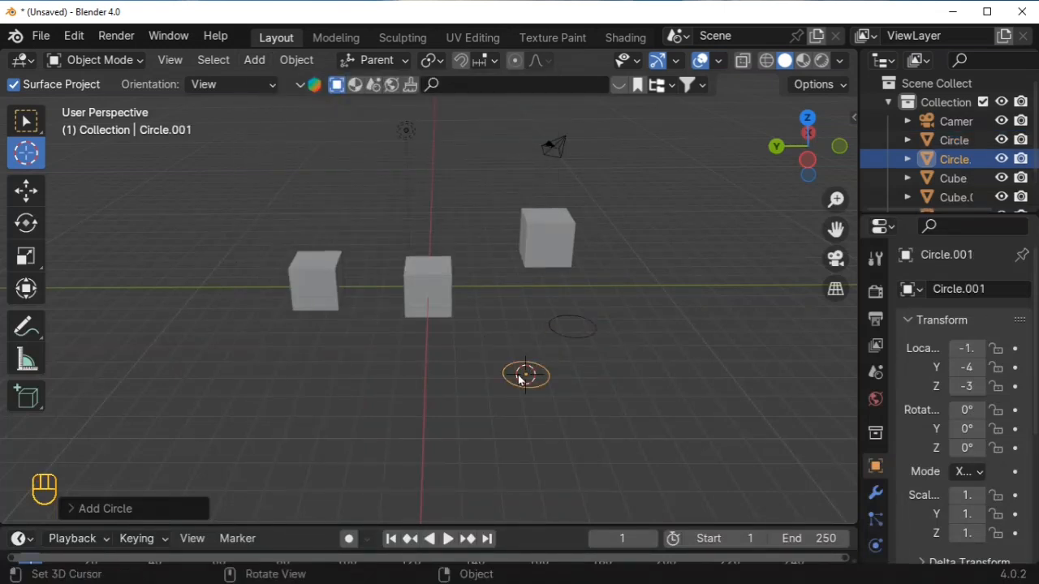
Place the 3D cursor in empty space beside the two circles and snap it back to the world origin.
{"action": "left_click", "coordinate": [609, 389]}
{"action": "left_click_drag", "start_coordinate": [800, 158], "coordinate": [742, 169]}
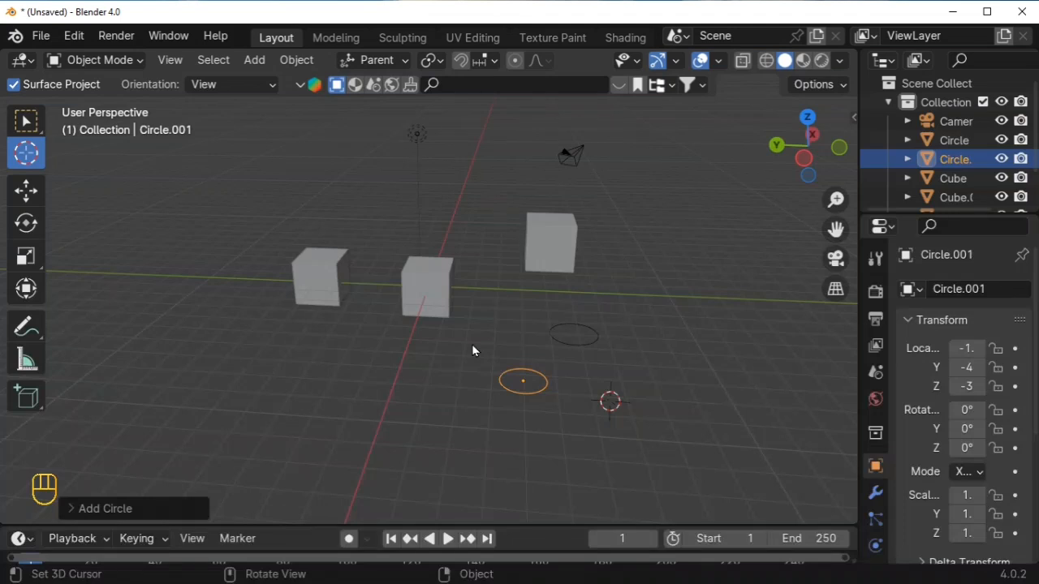
{"action": "left_click", "coordinate": [632, 381]}
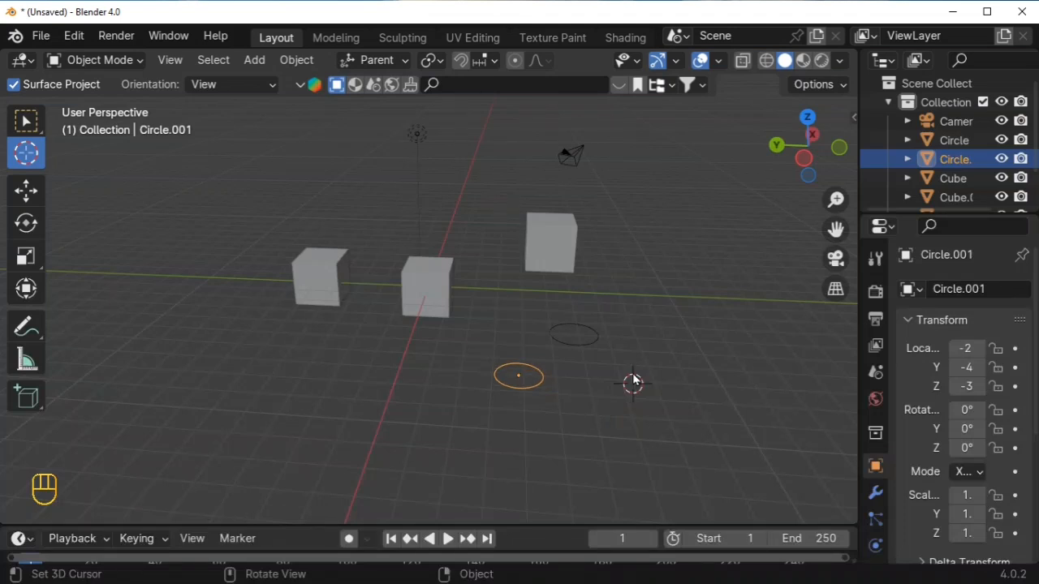
{"action": "key", "text": "shift"}
{"action": "key", "text": "shift+s"}
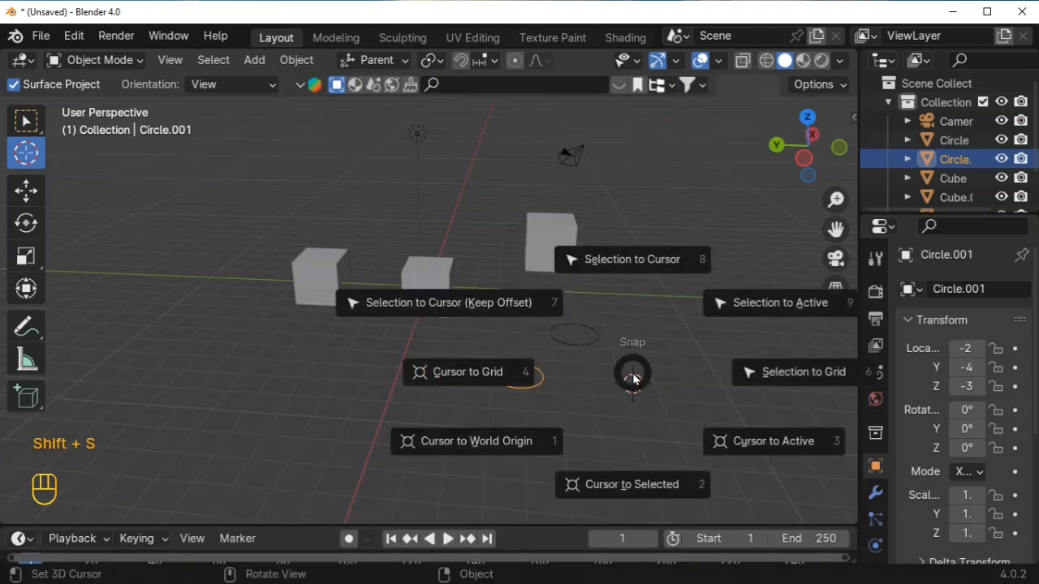
{"action": "left_click", "coordinate": [475, 446]}
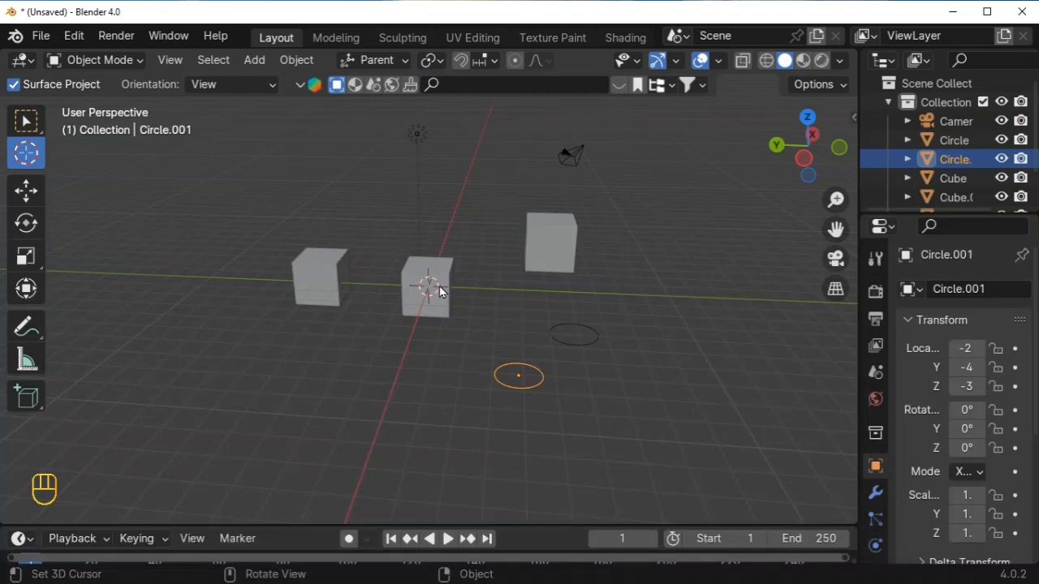
Place the 3D cursor on the positive-Y cube and on the original cube, then apply Cursor to World Origin.
{"action": "left_click", "coordinate": [332, 285]}
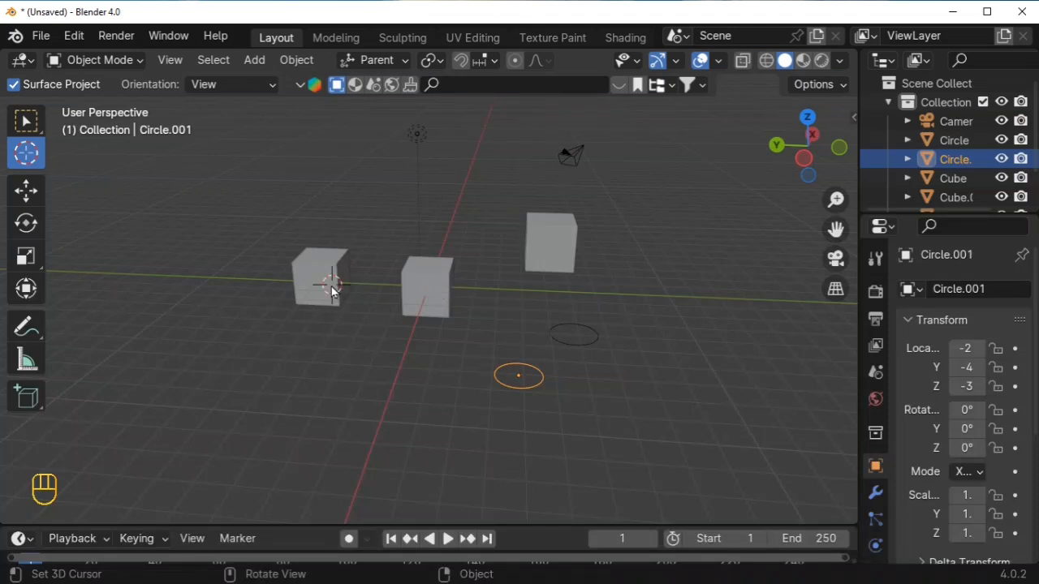
{"action": "left_click", "coordinate": [428, 292]}
{"action": "left_click", "coordinate": [423, 288]}
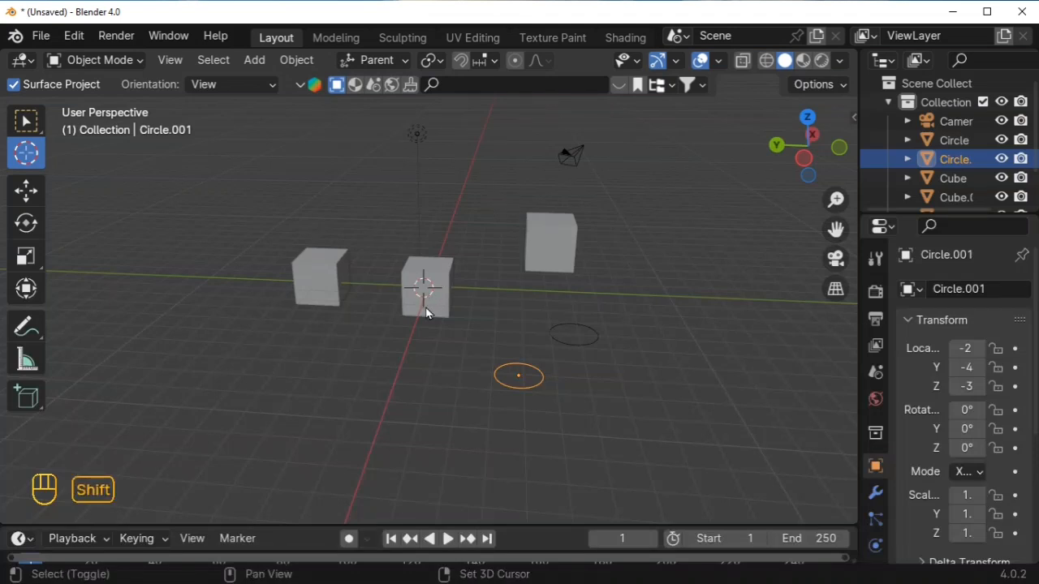
{"action": "key", "text": "shift+s"}
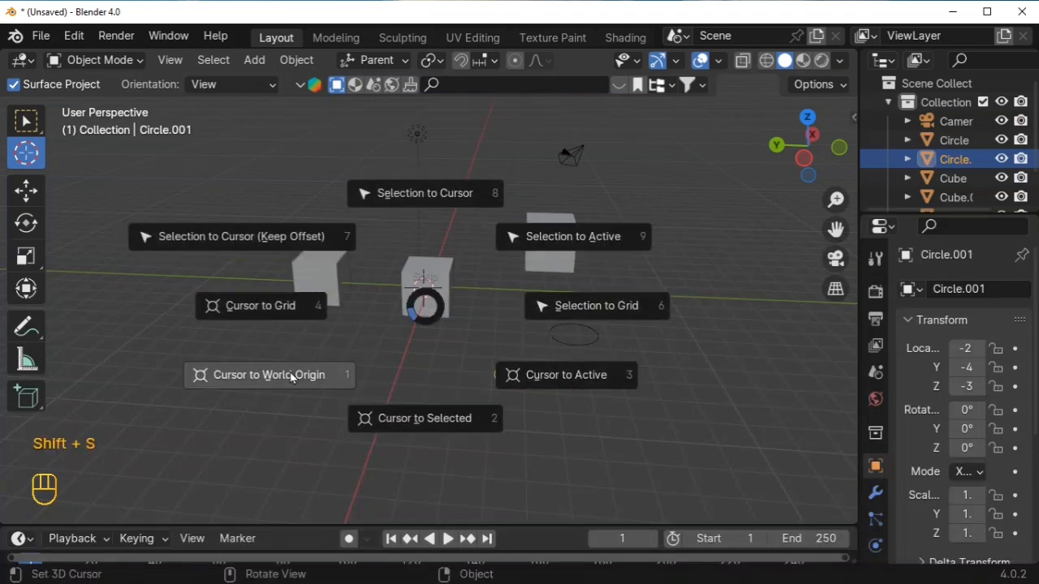
{"action": "left_click", "coordinate": [268, 375]}
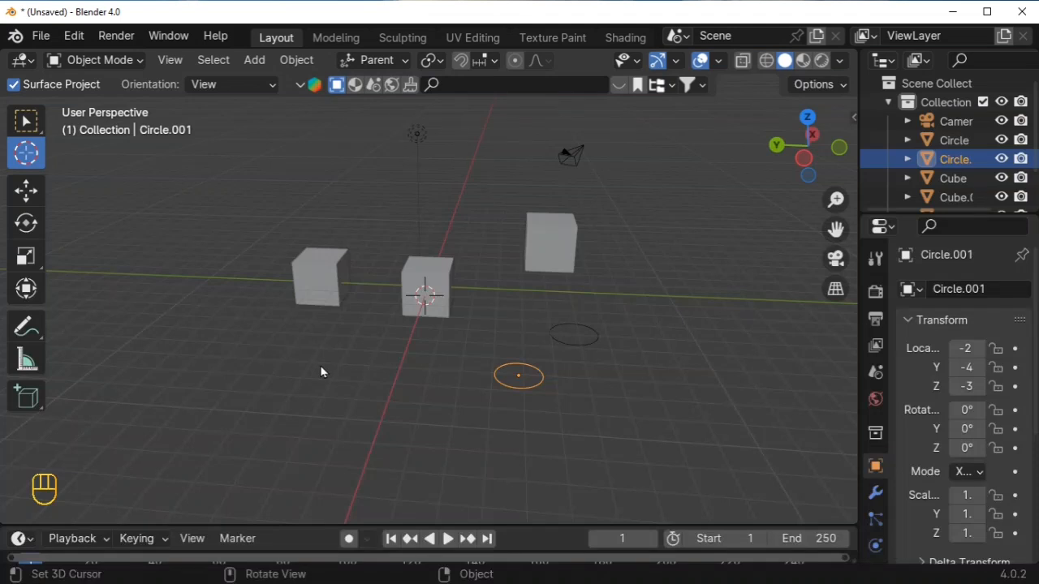
Use Select Box to select the cube on the positive Y side, invert the selection, and deselect everything.
{"action": "left_click", "coordinate": [24, 122]}
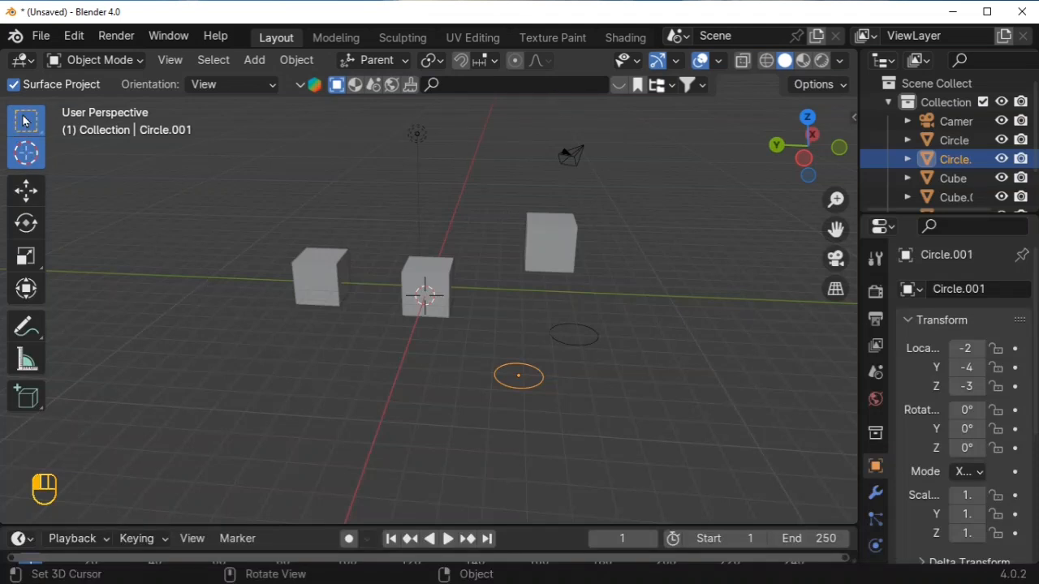
{"action": "left_click", "coordinate": [327, 276]}
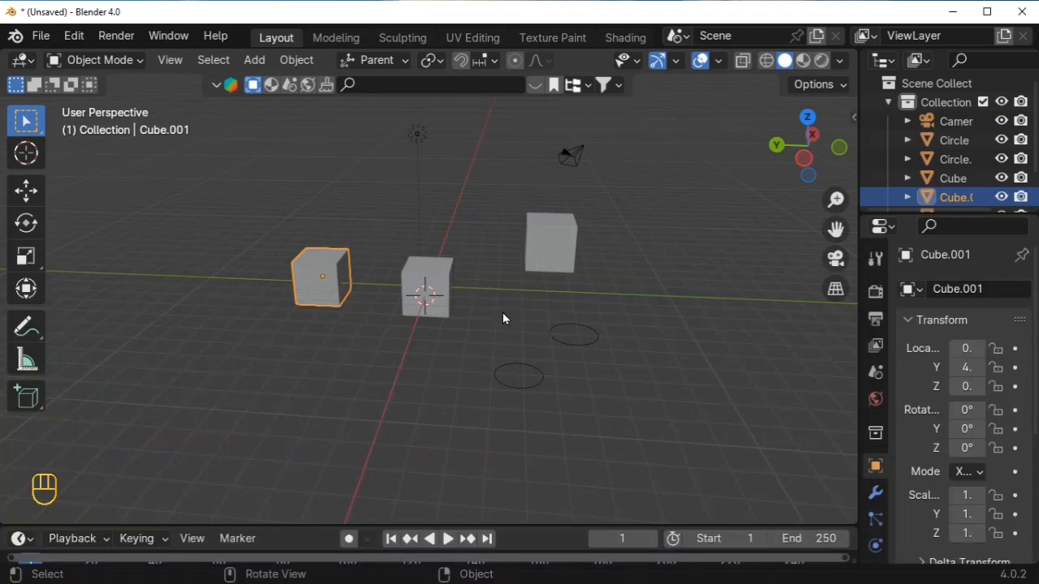
{"action": "key", "text": "ctrl+i"}
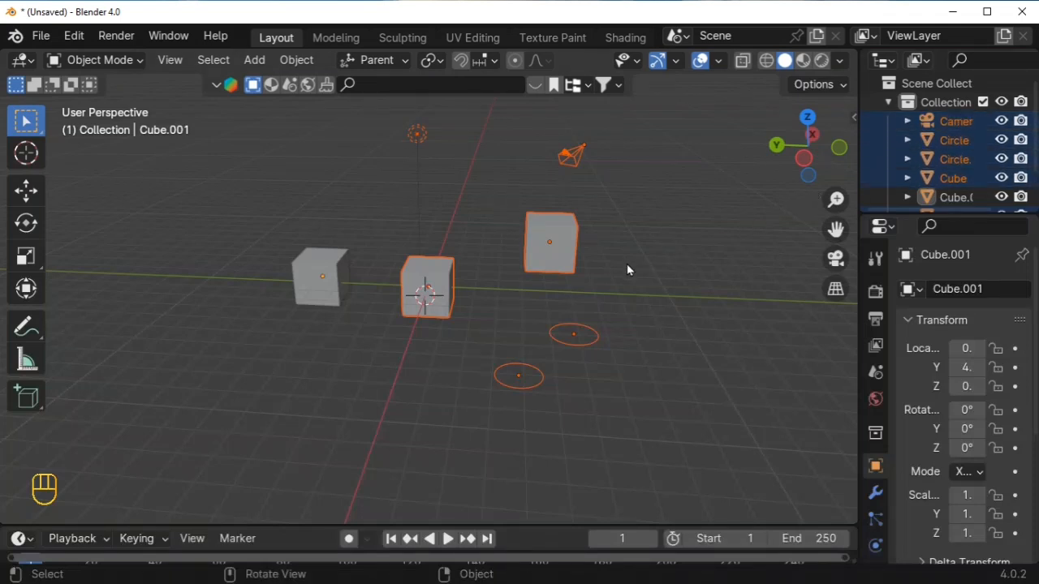
{"action": "left_click", "coordinate": [657, 282]}
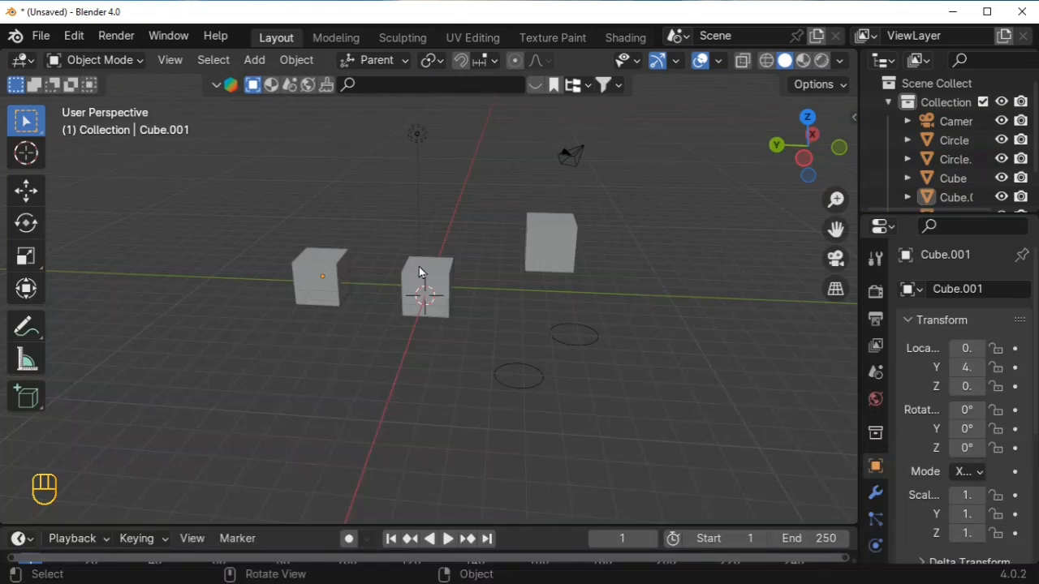
Select the cube on the negative Y side, invert the selection, and deselect everything.
{"action": "left_click", "coordinate": [538, 255]}
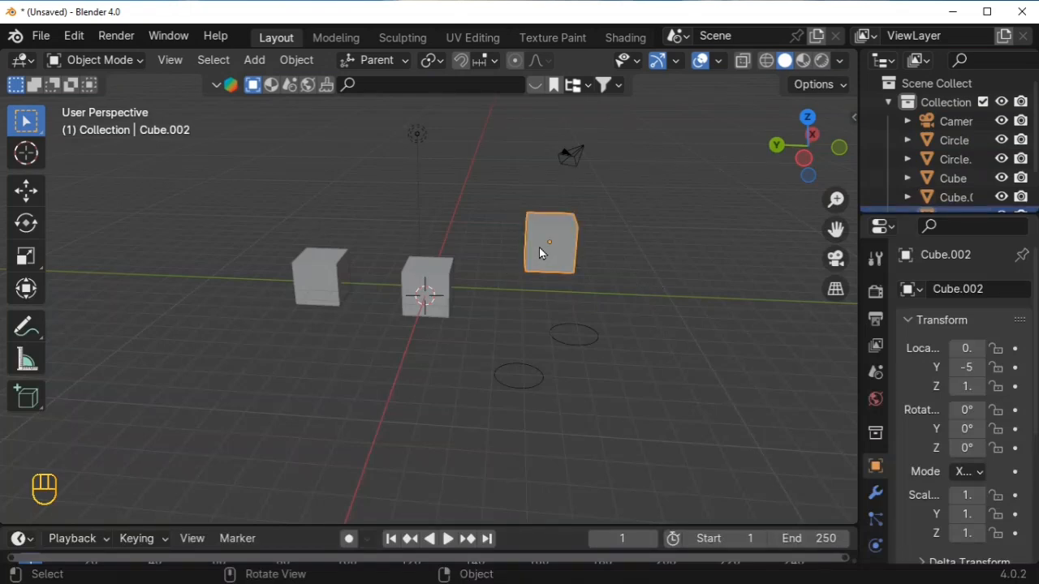
{"action": "key", "text": "ctrl+i"}
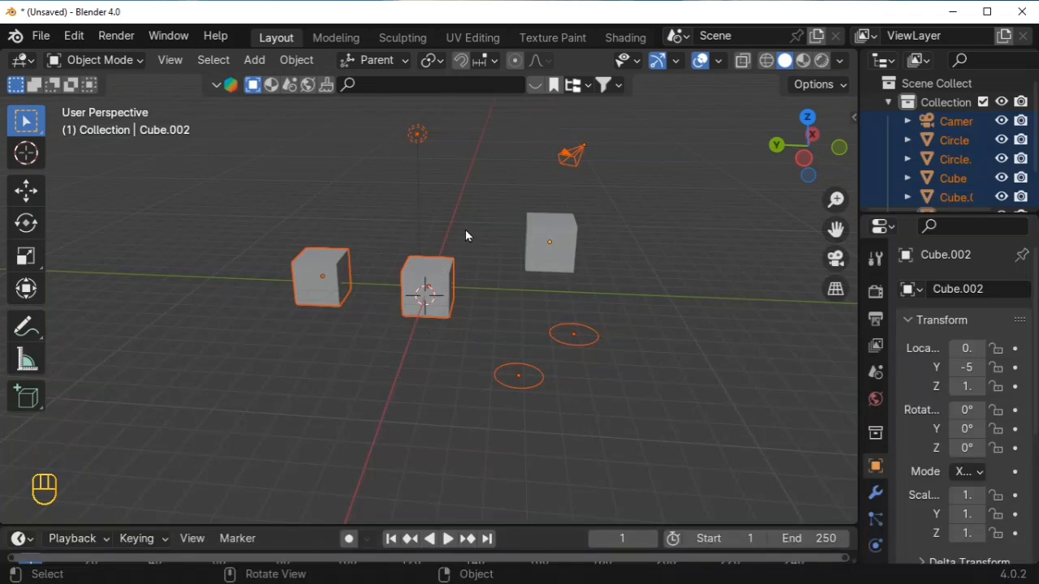
{"action": "left_click", "coordinate": [631, 241]}
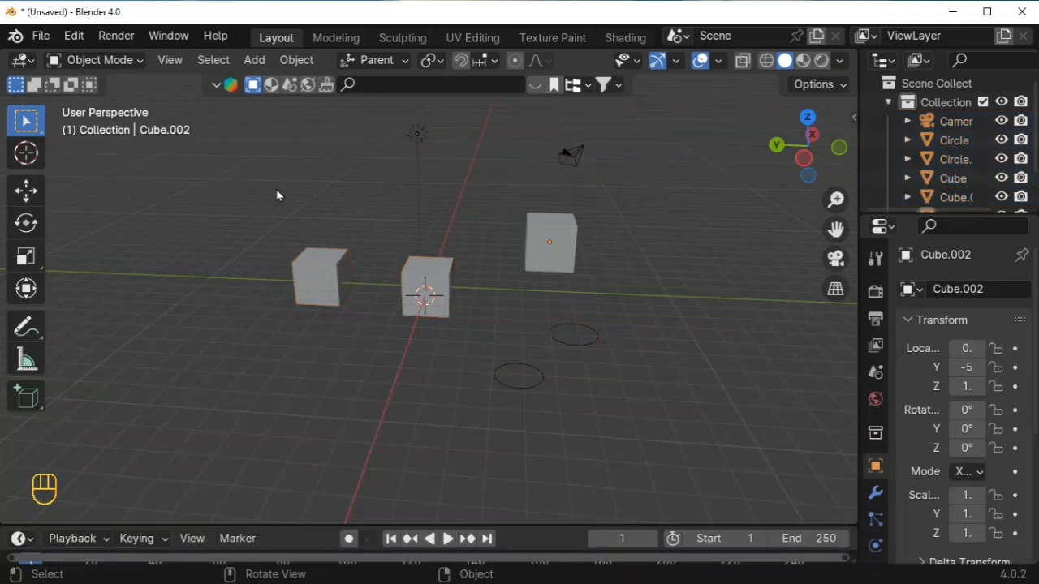
Select the cube on the positive Y side with the Move tool and shift it slightly using the gizmo's axis arrows.
{"action": "left_click", "coordinate": [17, 196]}
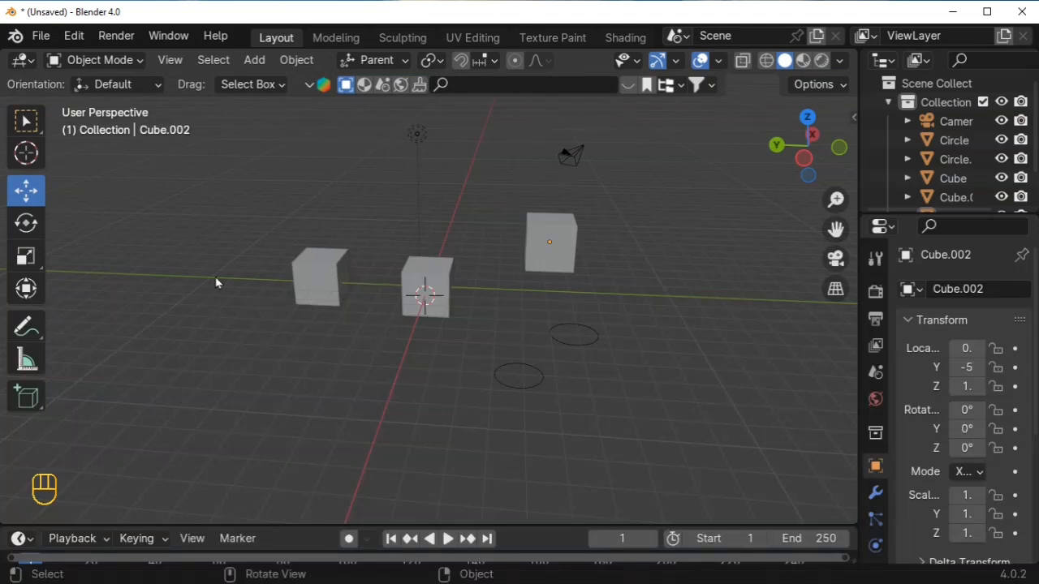
{"action": "left_click", "coordinate": [312, 279]}
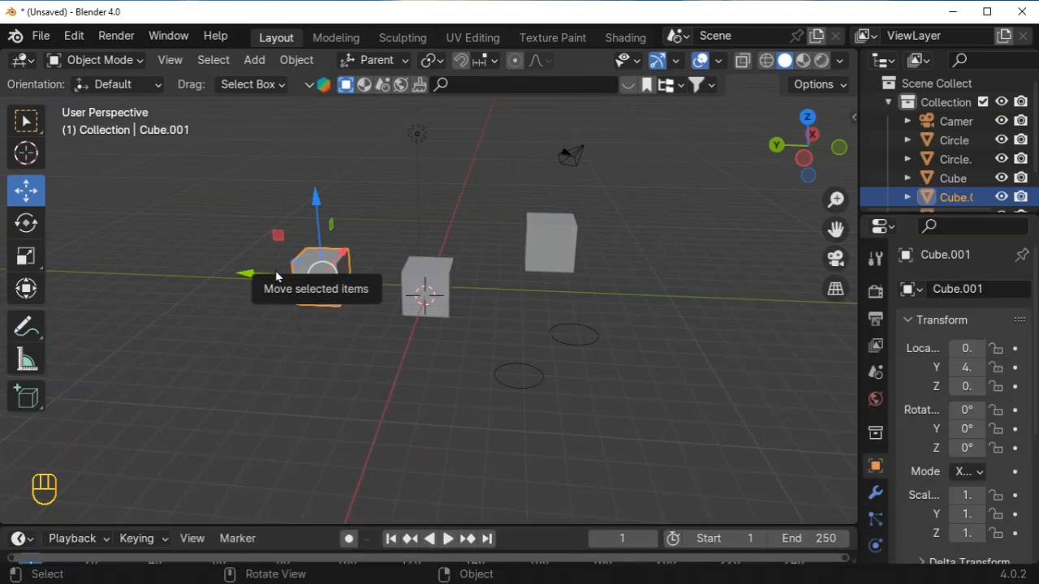
{"action": "left_click_drag", "start_coordinate": [275, 270], "coordinate": [354, 260]}
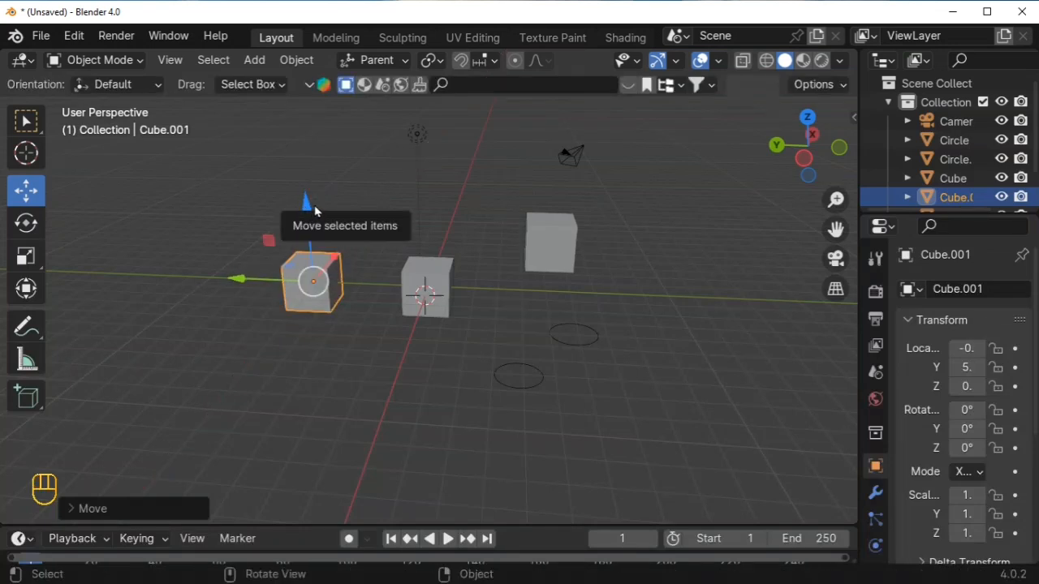
{"action": "mouse_move", "coordinate": [301, 195]}
{"action": "left_mouse_down"}
{"action": "mouse_move", "coordinate": [302, 137]}
{"action": "mouse_move", "coordinate": [307, 198]}
{"action": "left_mouse_up"}
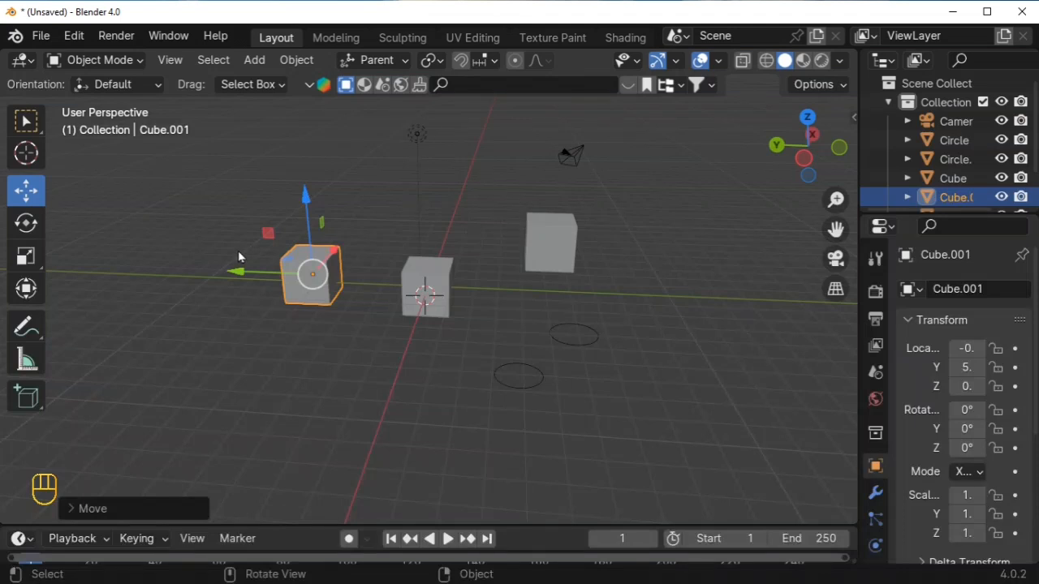
Grab the positive-Y cube to move it freely, and move it about 1.2 m farther along the Y axis.
{"action": "key", "text": "g"}
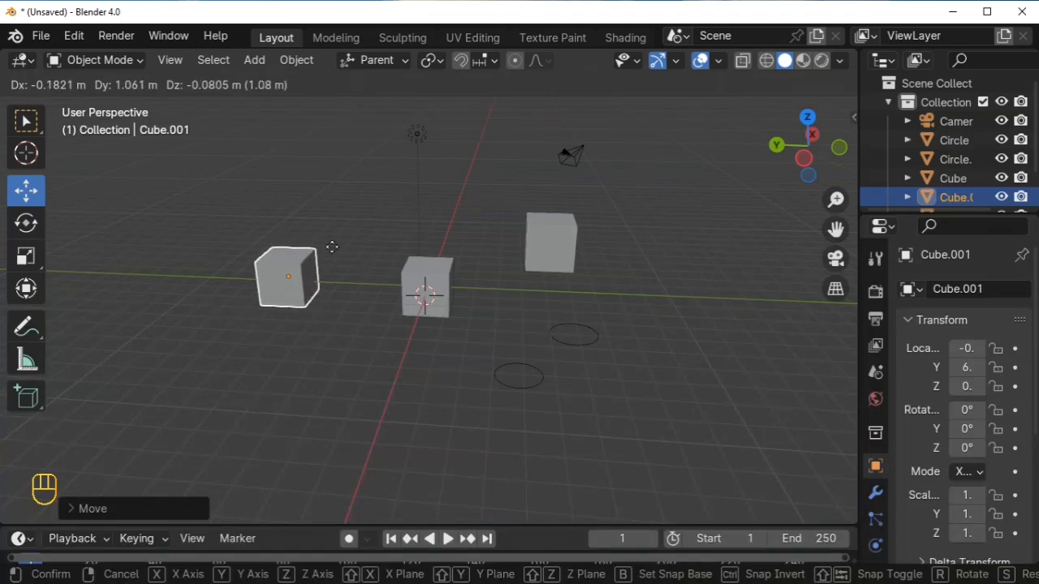
{"action": "left_click", "coordinate": [336, 252]}
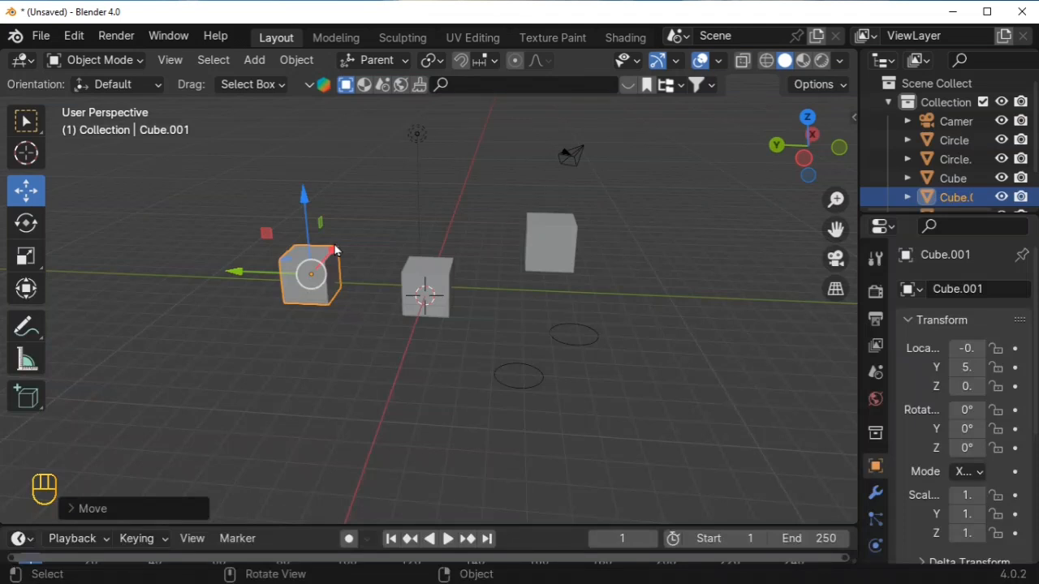
{"action": "key", "text": "g"}
{"action": "key", "text": "y"}
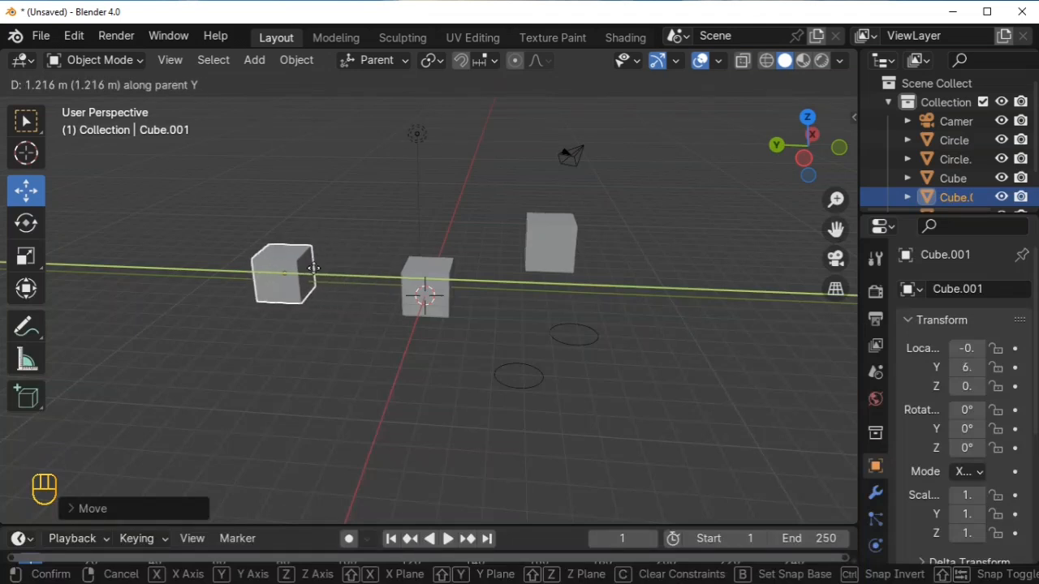
{"action": "left_click", "coordinate": [304, 280]}
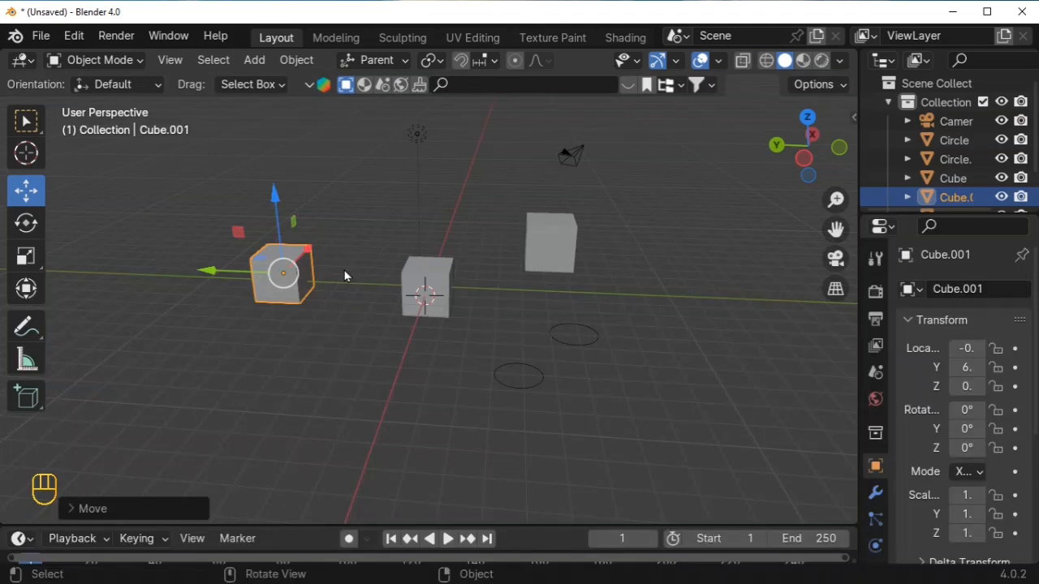
Grab the positive-Y cube, try constraining it to Z, place it slightly farther along the X axis, and leave it deselected.
{"action": "key", "text": "g"}
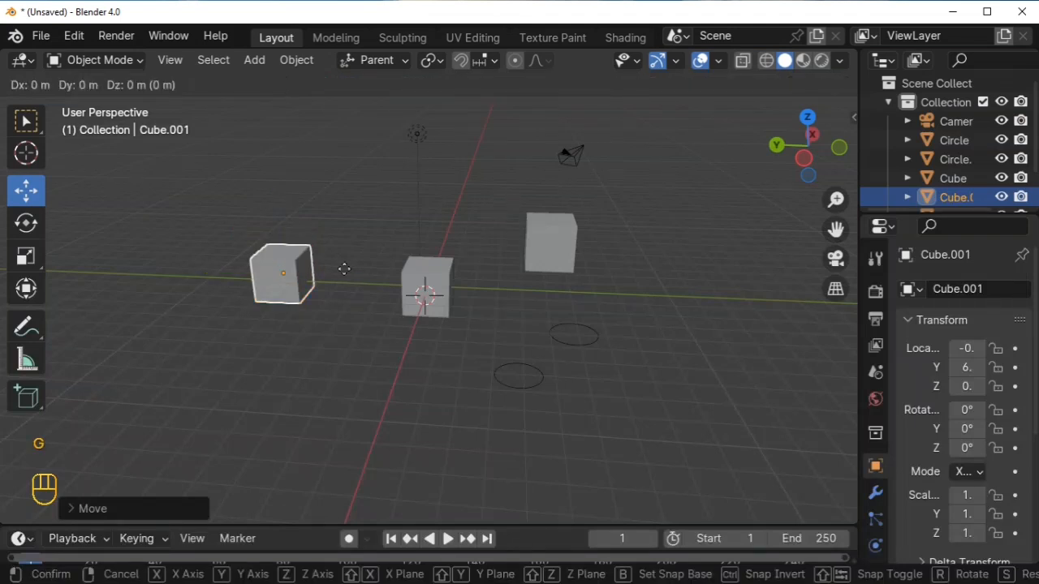
{"action": "key", "text": "z"}
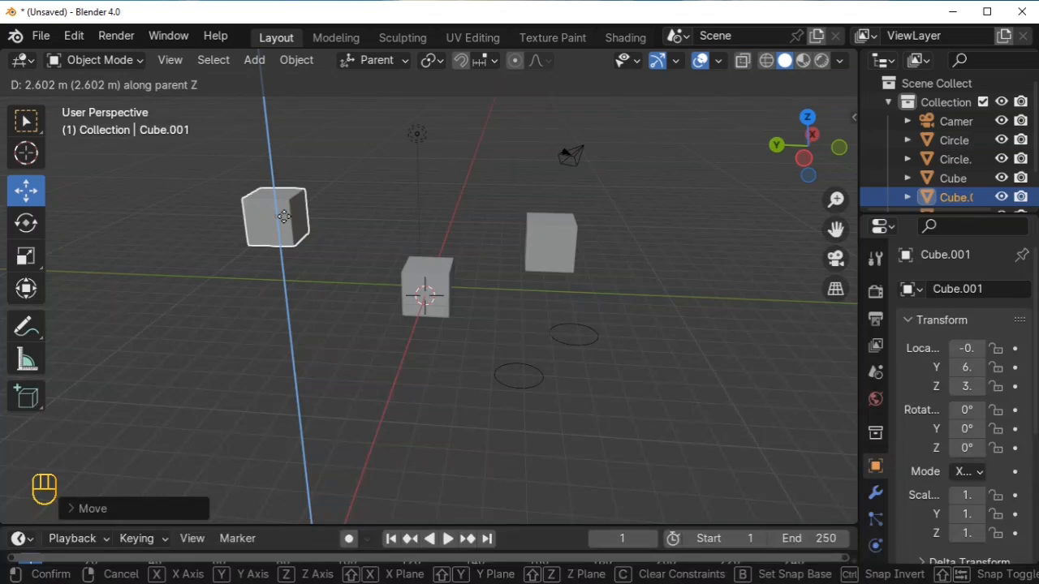
{"action": "key", "text": "x"}
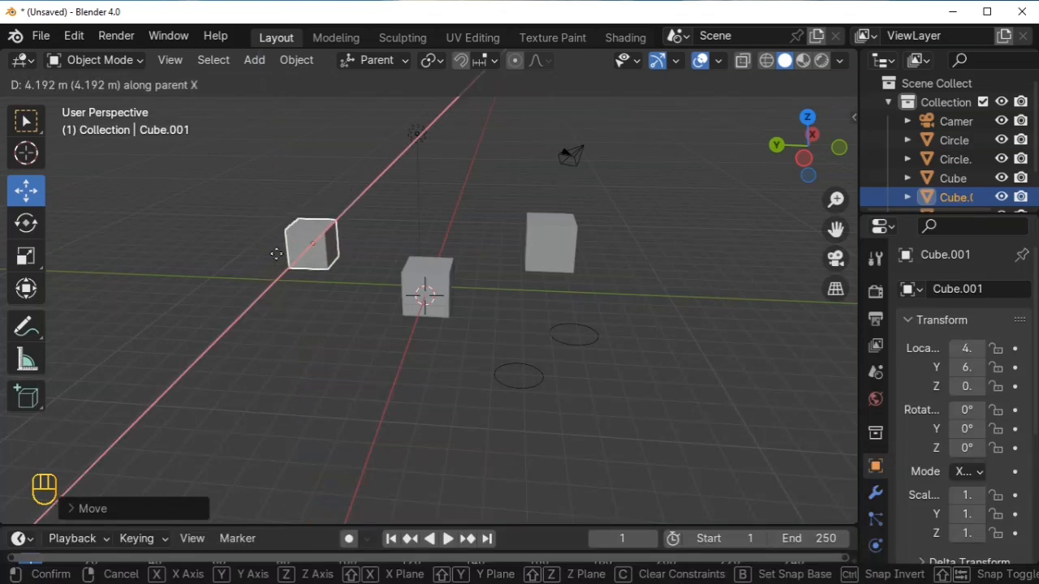
{"action": "left_click", "coordinate": [302, 222]}
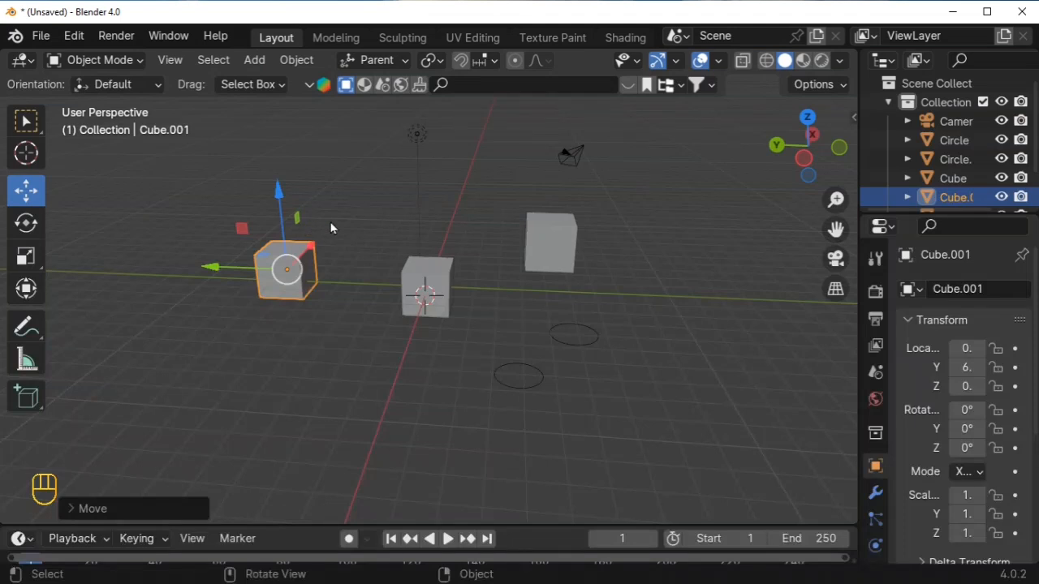
{"action": "left_click", "coordinate": [369, 213]}
{"action": "left_click", "coordinate": [297, 267]}
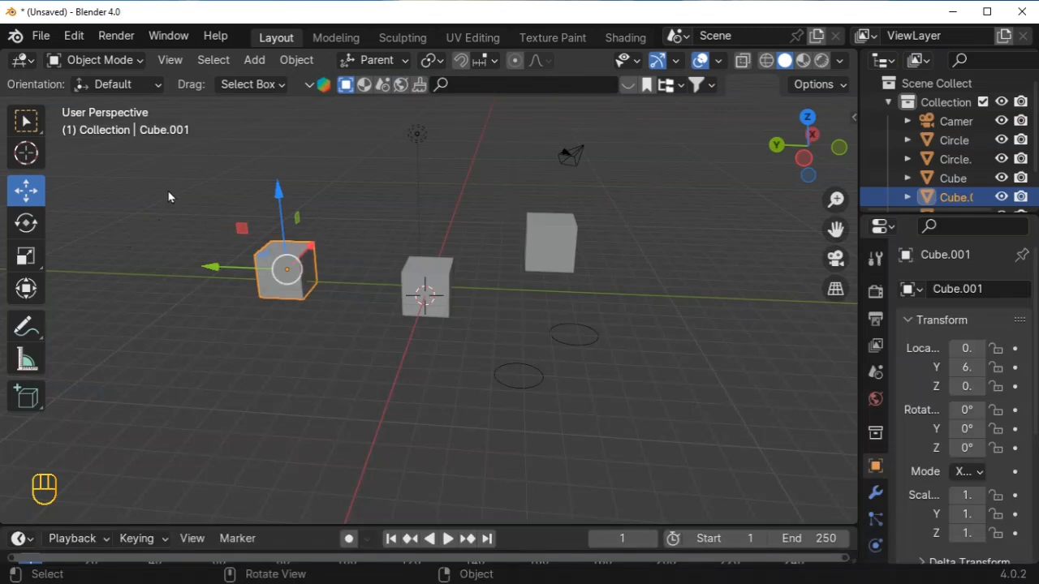
{"action": "left_click", "coordinate": [299, 217]}
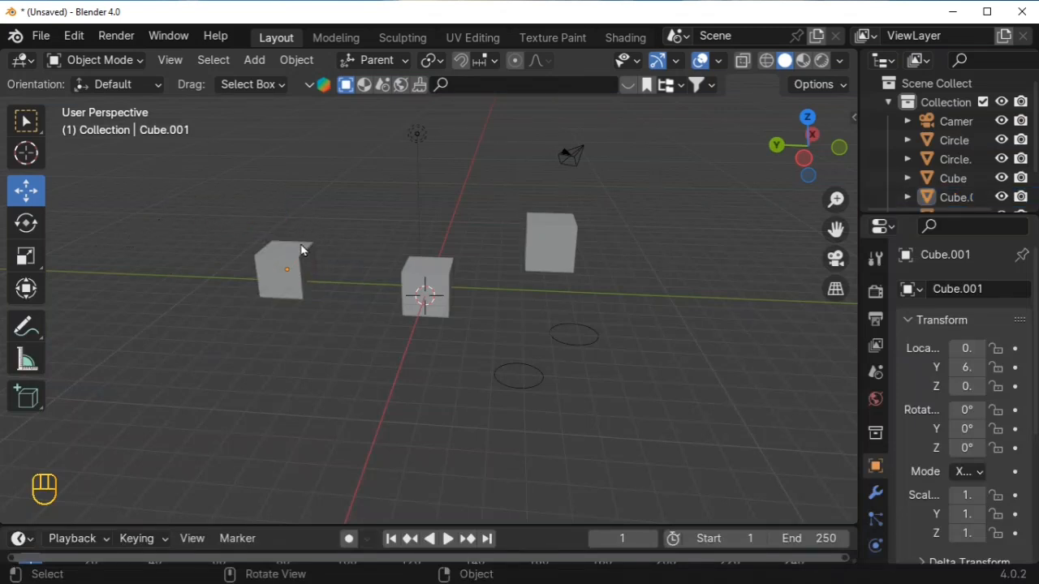
Select the positive-Y cube with the Rotate tool and turn it freely using the rotation gizmo.
{"action": "left_click", "coordinate": [20, 227]}
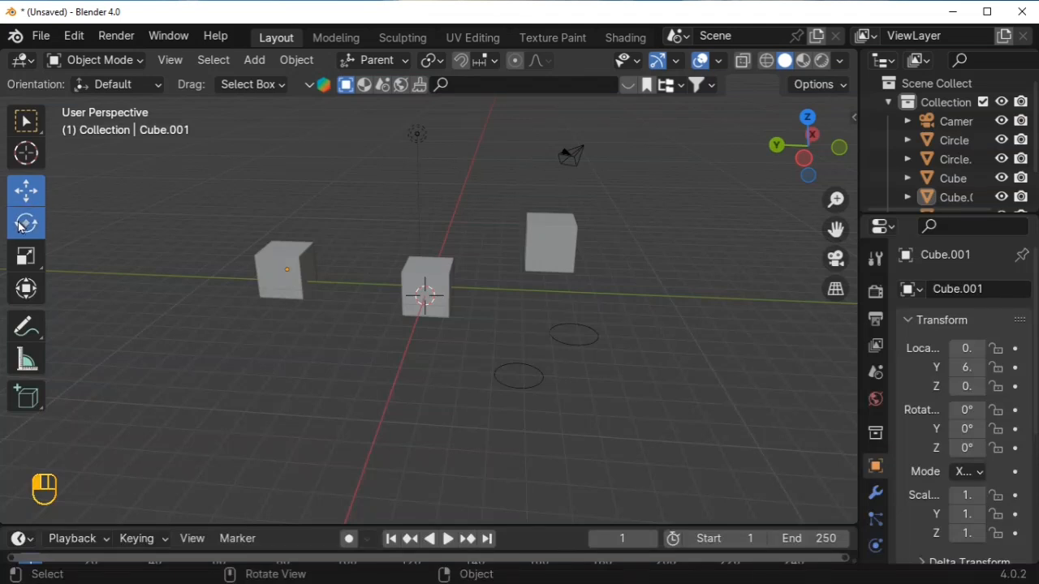
{"action": "left_click", "coordinate": [301, 277]}
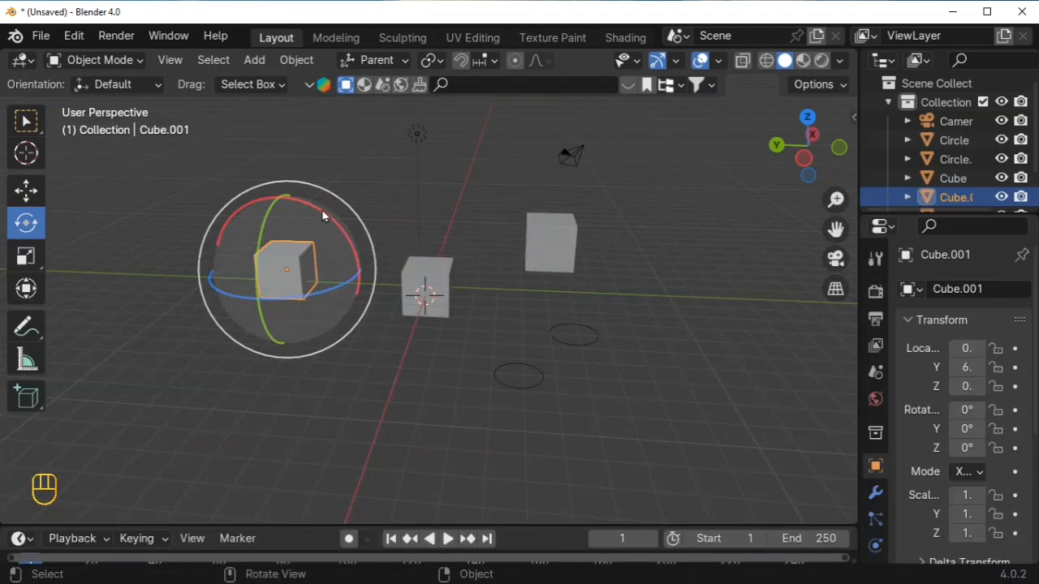
{"action": "left_click_drag", "start_coordinate": [299, 181], "coordinate": [341, 259]}
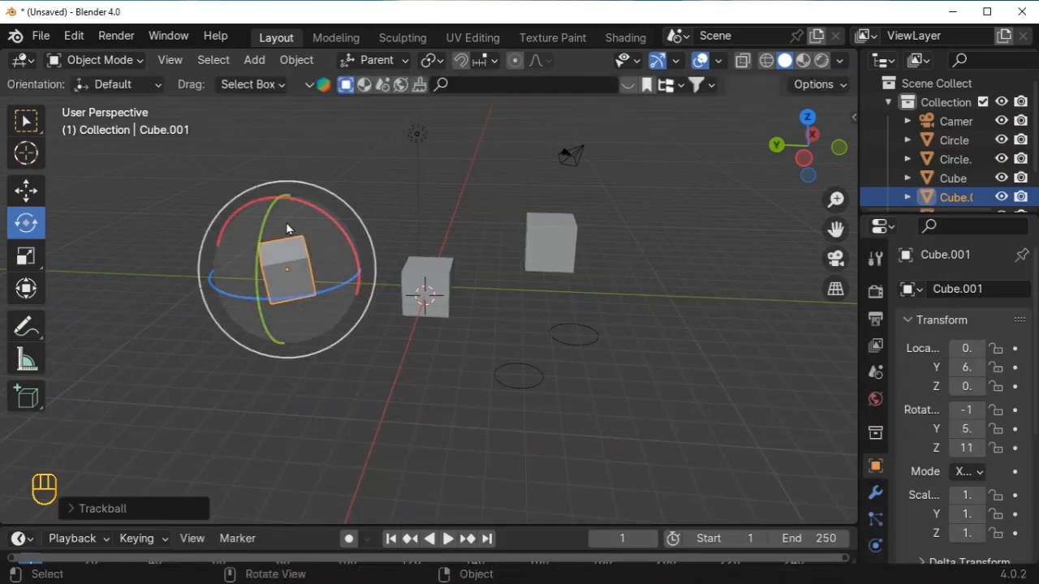
{"action": "left_click_drag", "start_coordinate": [265, 211], "coordinate": [266, 272]}
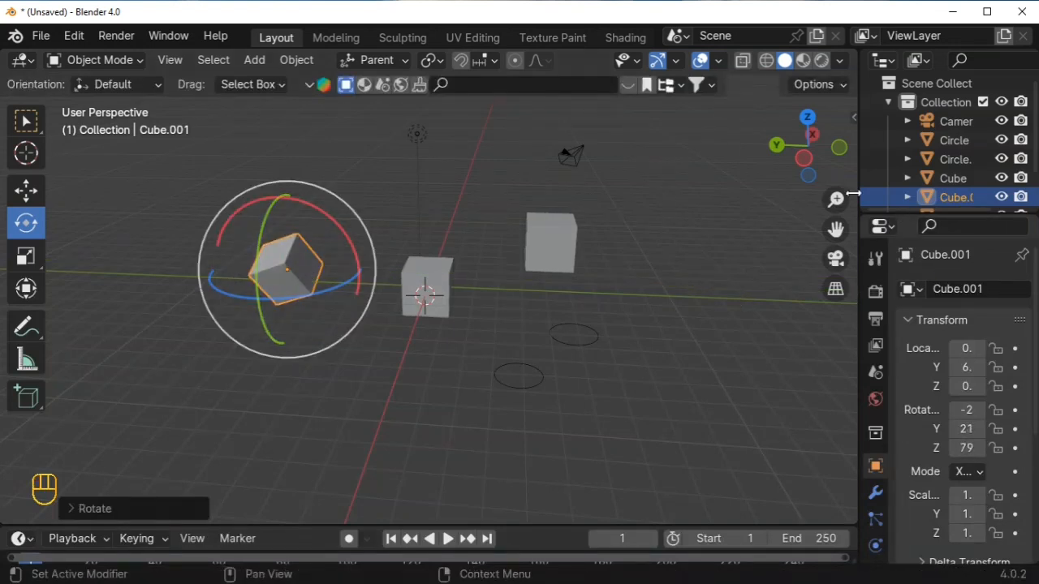
{"action": "left_click_drag", "start_coordinate": [336, 291], "coordinate": [366, 279]}
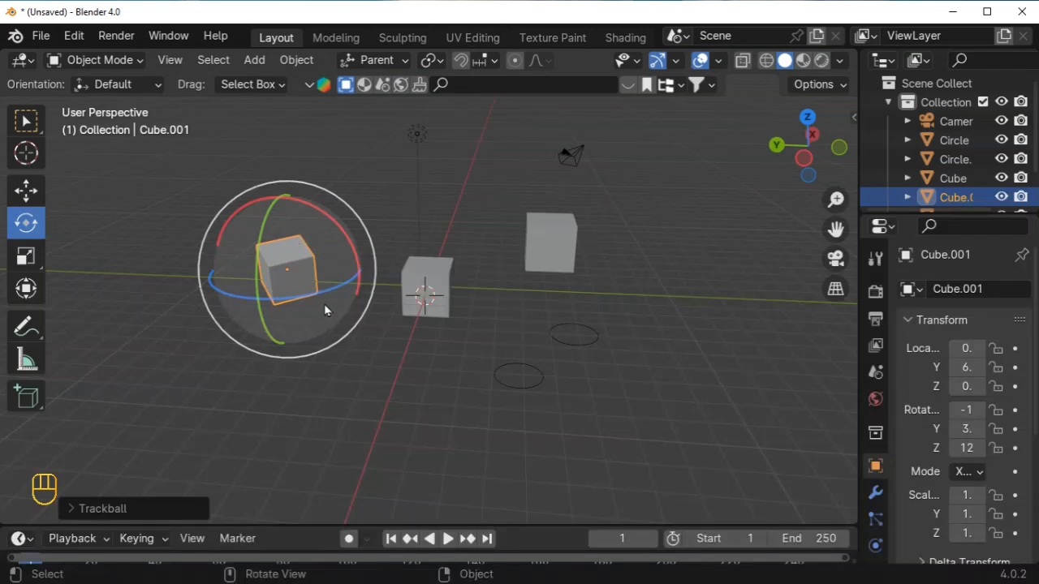
Try setting the rotated cube's Y location to 0, and undo that location change.
{"action": "left_click", "coordinate": [962, 368]}
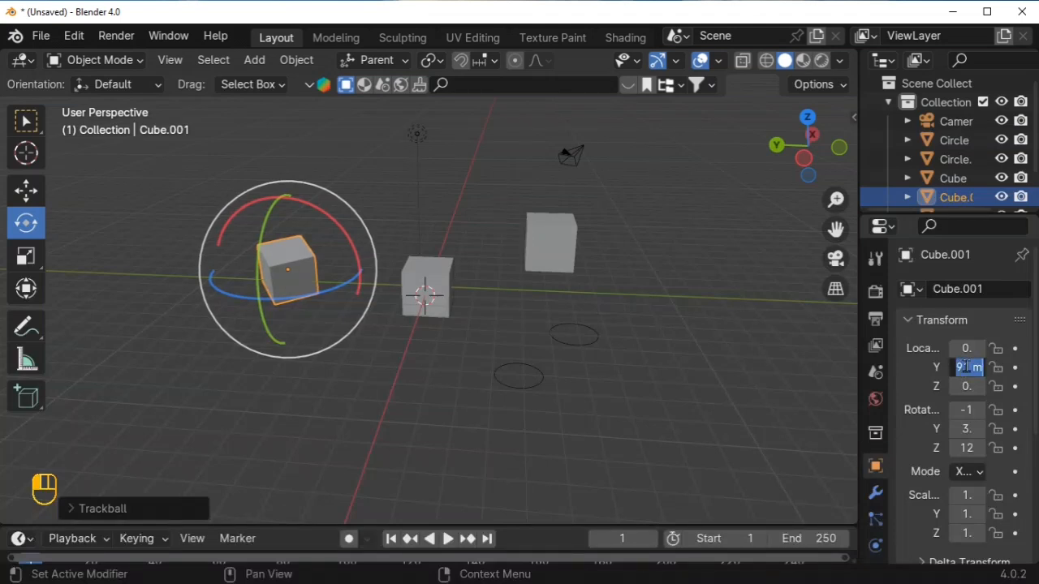
{"action": "key", "text": "BackSpace"}
{"action": "type", "text": "0"}
{"action": "key", "text": "Return"}
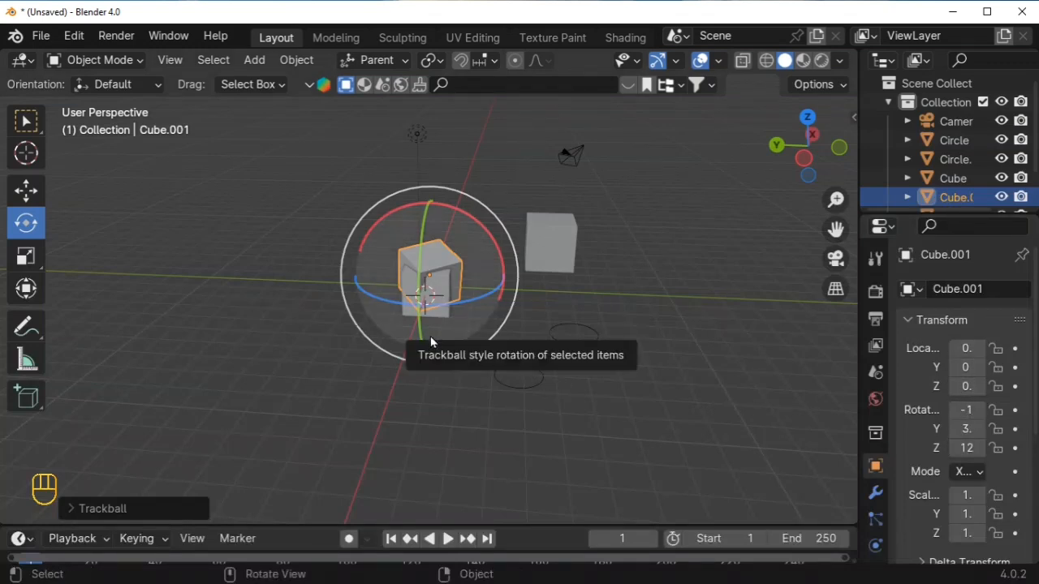
{"action": "key", "text": "ctrl"}
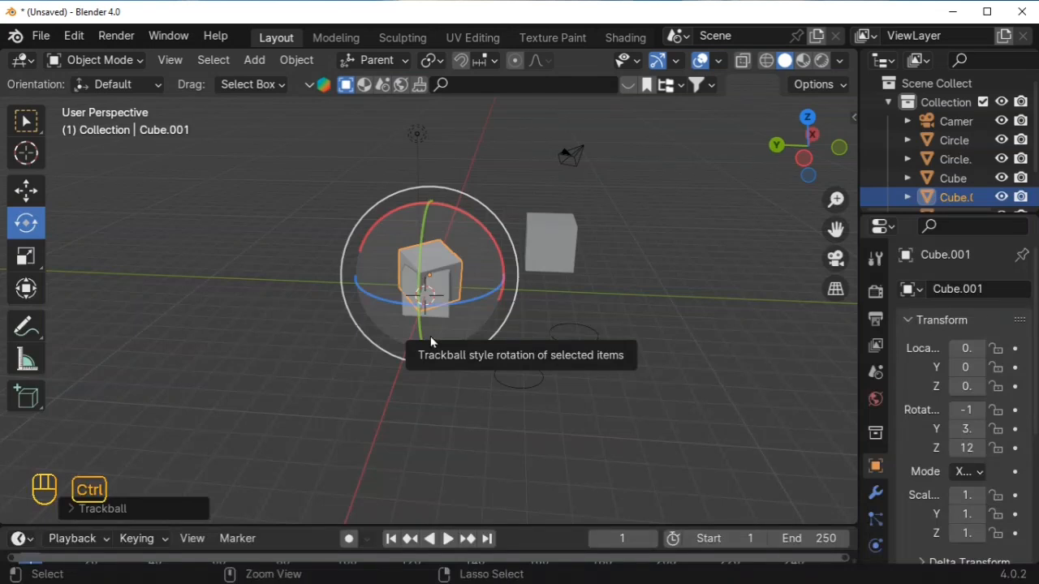
{"action": "key", "text": "ctrl+z"}
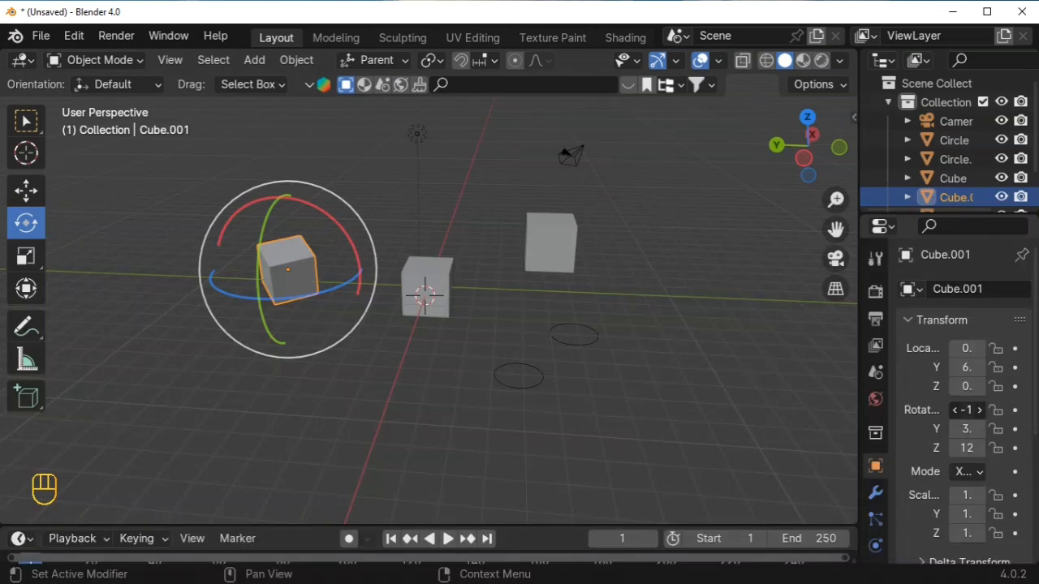
Reset the positive-Y cube's X, Y and Z rotation values to 0°.
{"action": "left_click", "coordinate": [974, 409]}
{"action": "key", "text": "BackSpace"}
{"action": "type", "text": "0"}
{"action": "key", "text": "Return"}
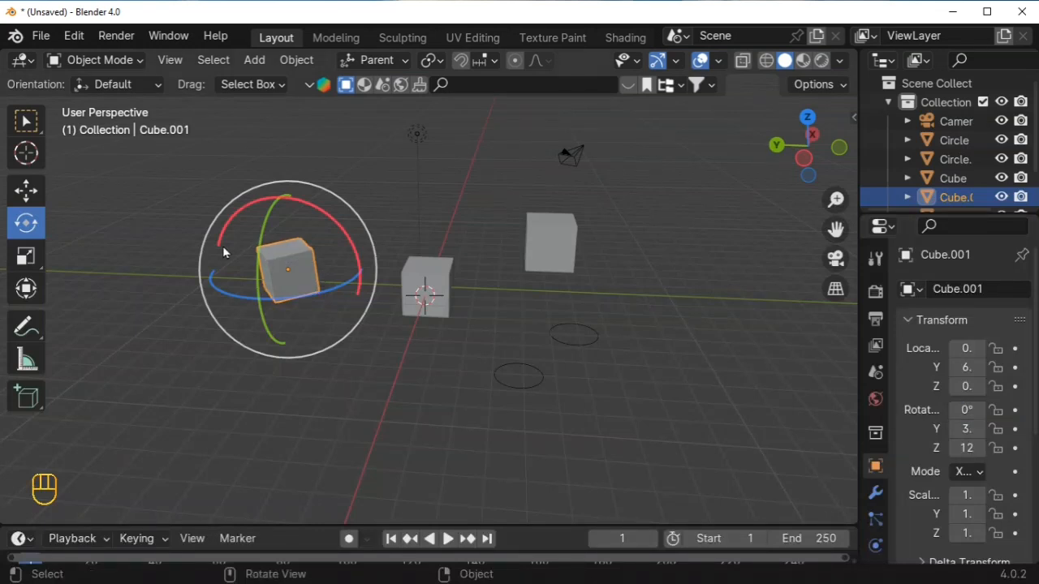
{"action": "left_click", "coordinate": [964, 429]}
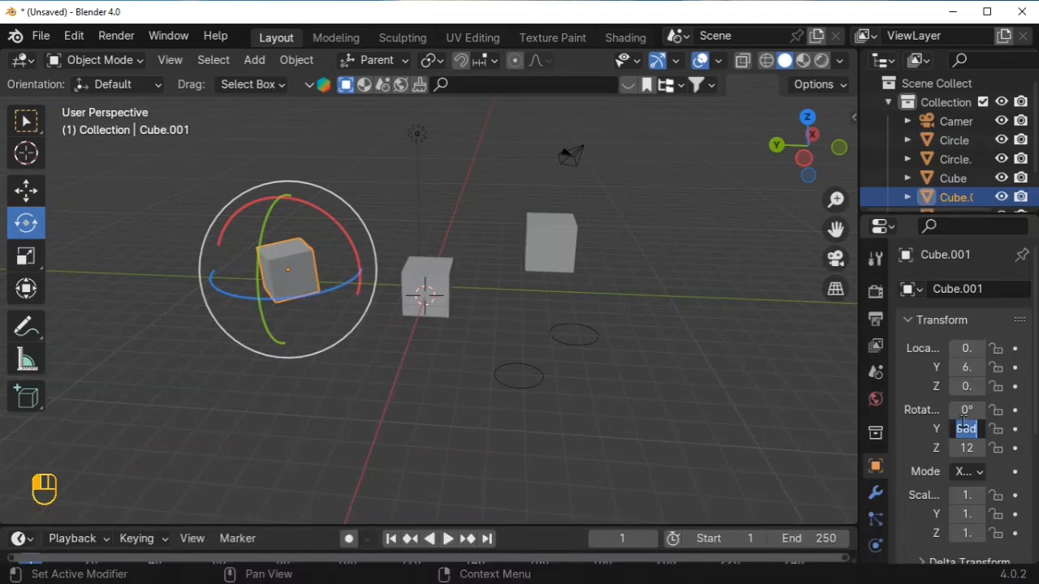
{"action": "key", "text": "BackSpace"}
{"action": "type", "text": "0"}
{"action": "key", "text": "Return"}
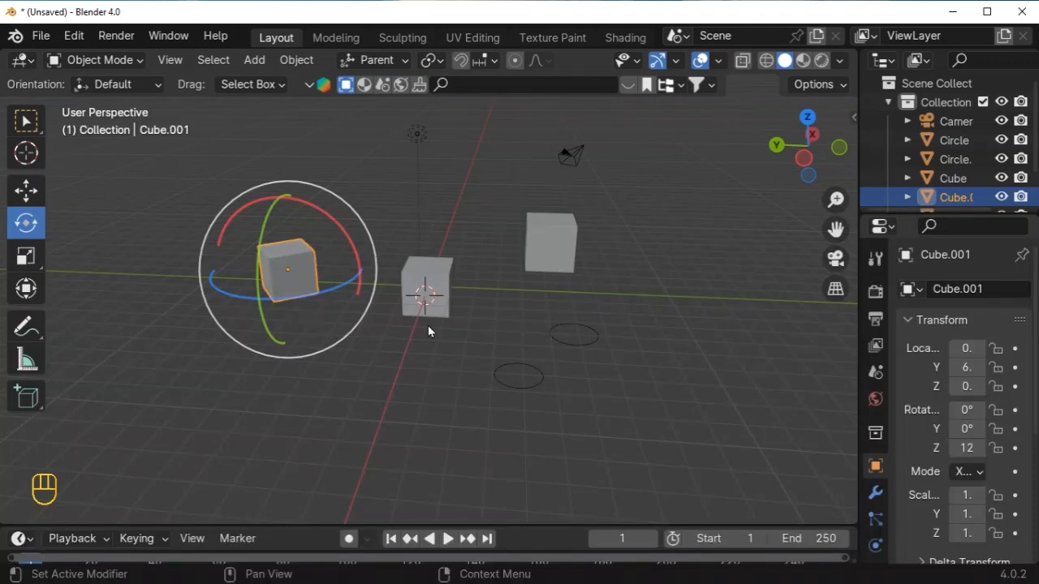
{"action": "left_click", "coordinate": [967, 448]}
{"action": "key", "text": "BackSpace"}
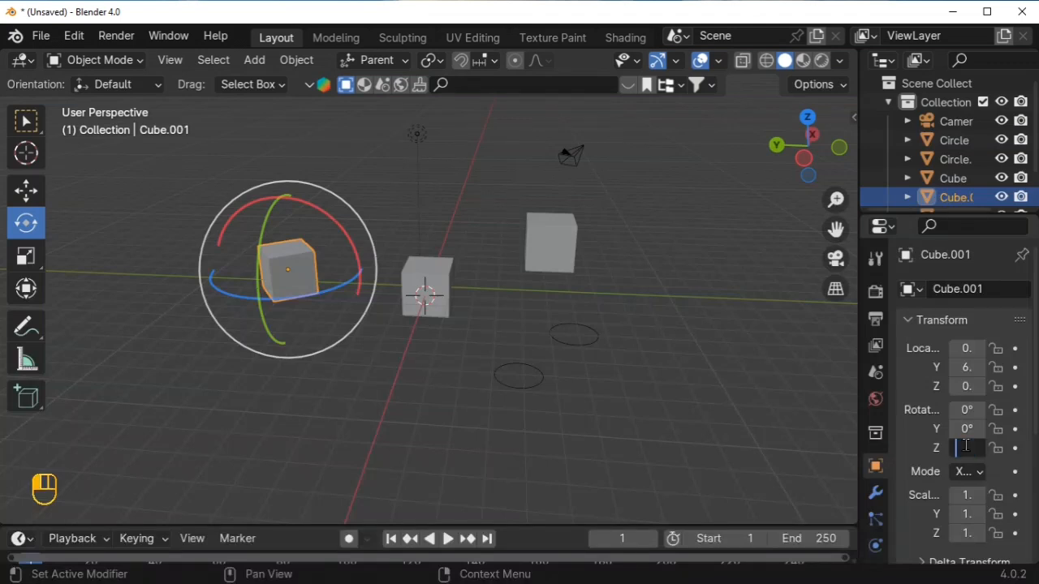
{"action": "type", "text": "0"}
{"action": "key", "text": "Return"}
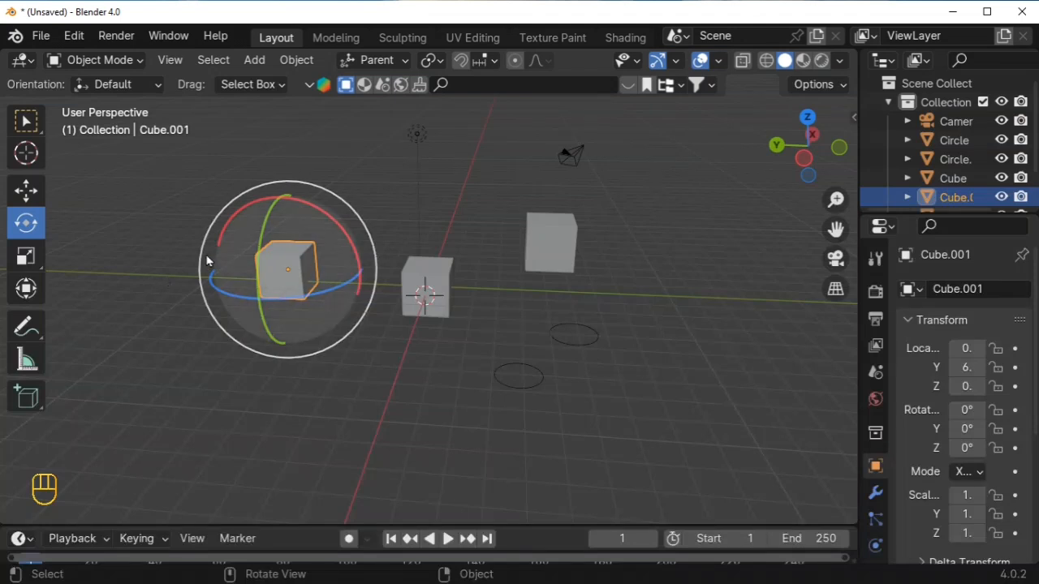
Activate the Select Box tool and rotate the positive-Y cube freely in the view plane.
{"action": "left_click", "coordinate": [20, 121]}
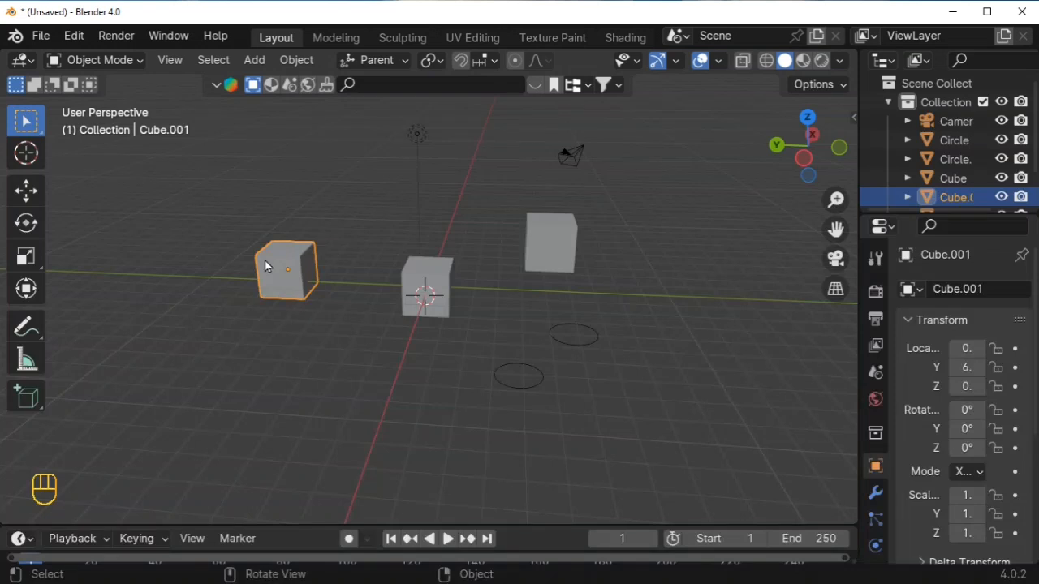
{"action": "key", "text": "r"}
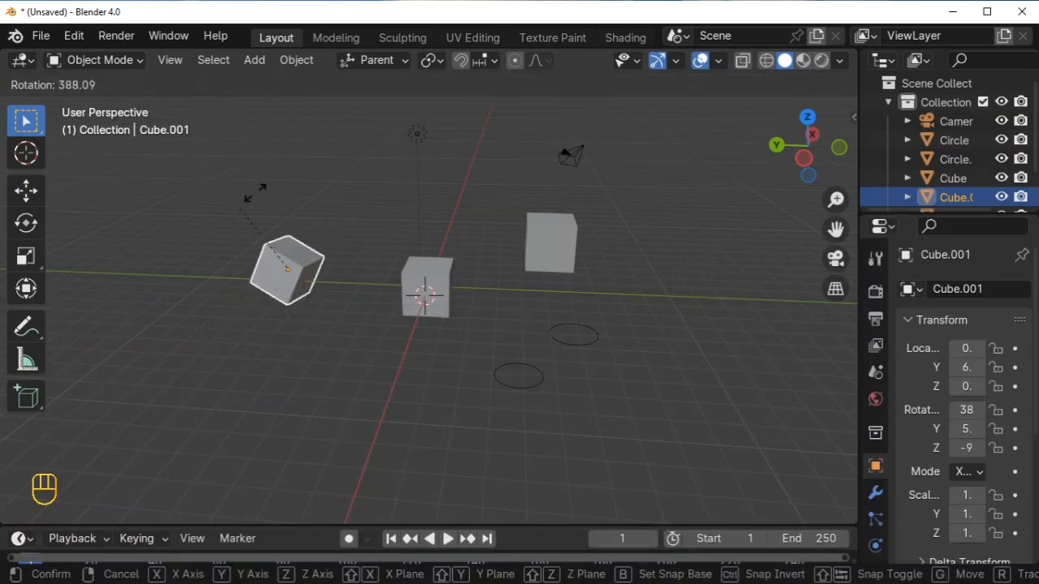
{"action": "left_click", "coordinate": [256, 296]}
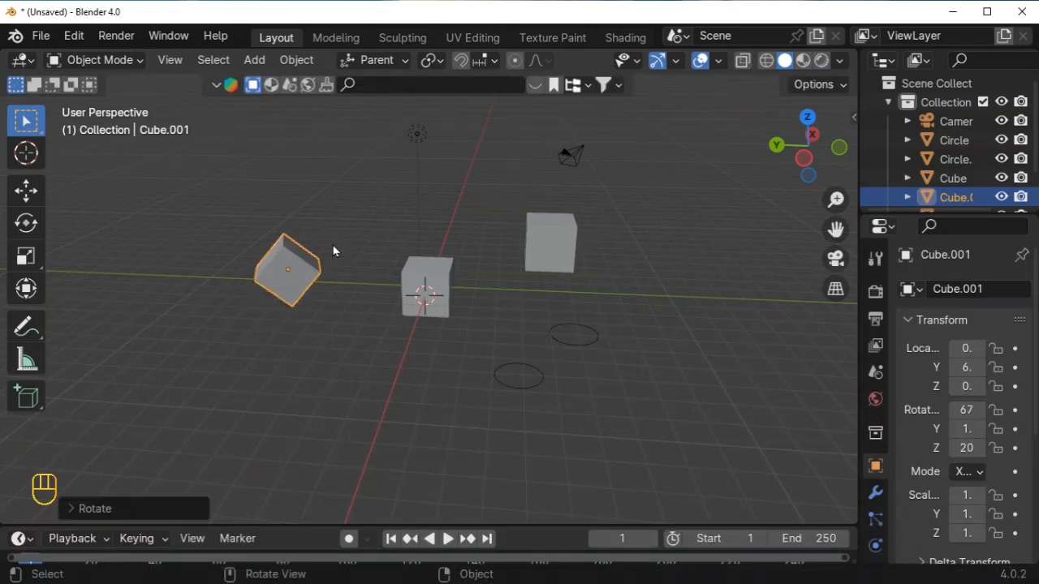
Alternate between rotating and grabbing the positive-Y cube, and finish by rotating it around the X axis only.
{"action": "key", "text": "r"}
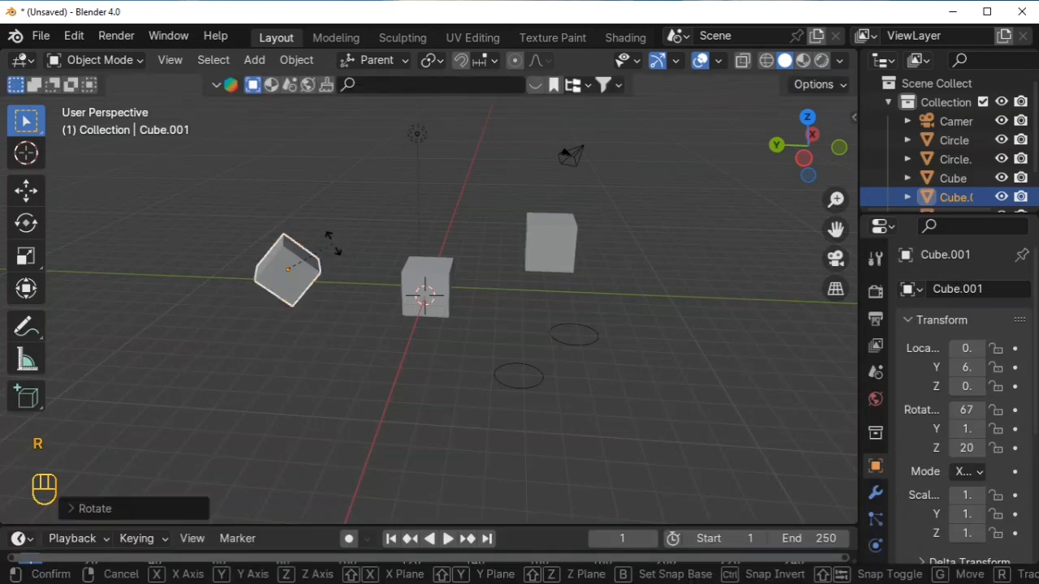
{"action": "key", "text": "g"}
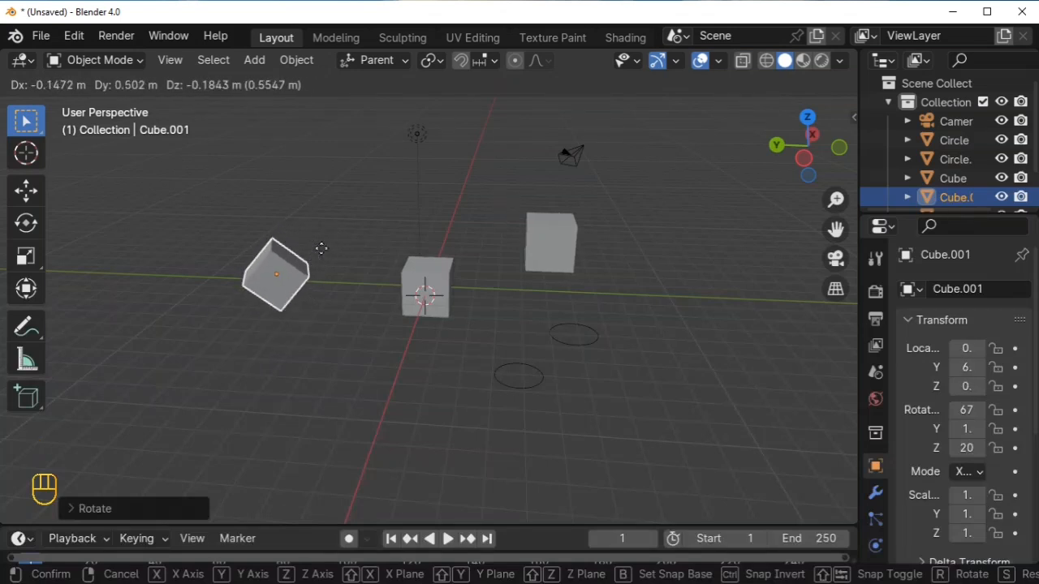
{"action": "key", "text": "r"}
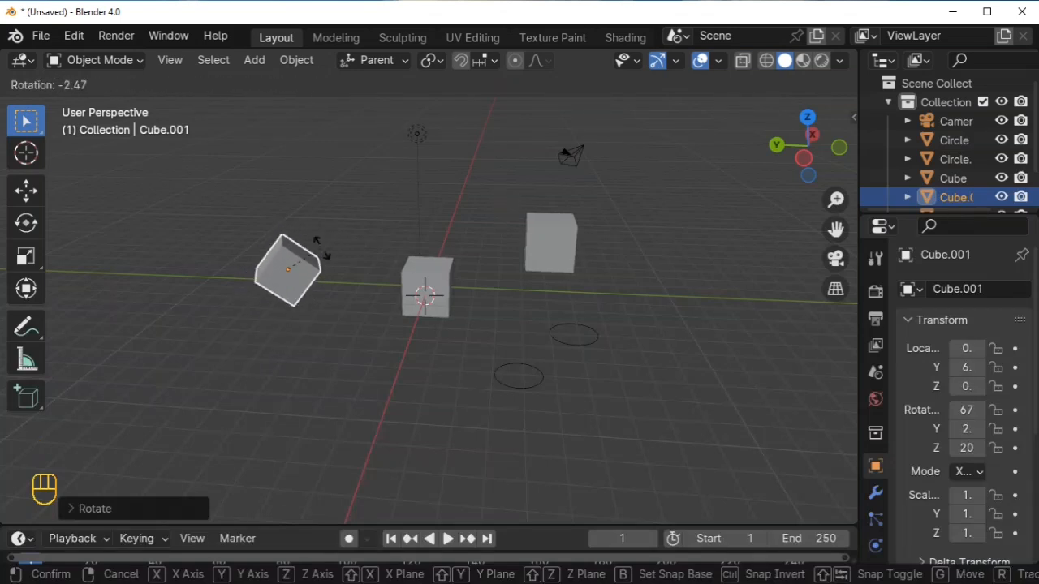
{"action": "key", "text": "g"}
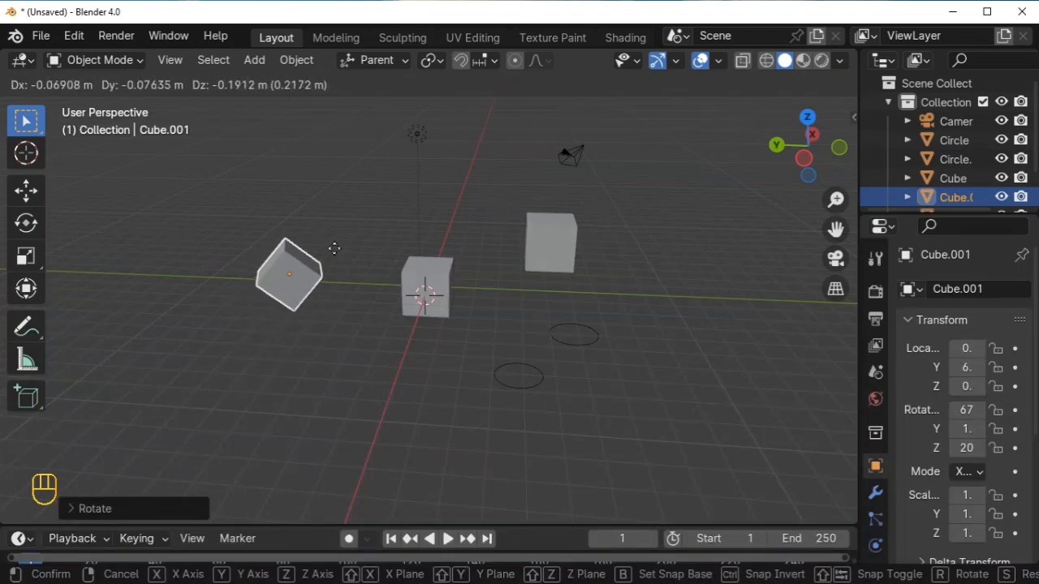
{"action": "key", "text": "r"}
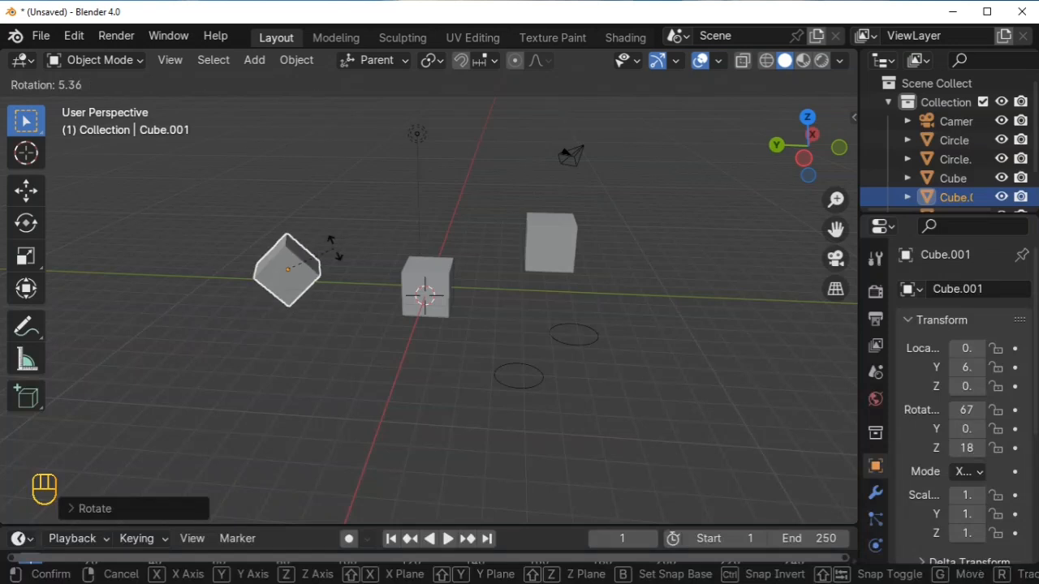
{"action": "key", "text": "x"}
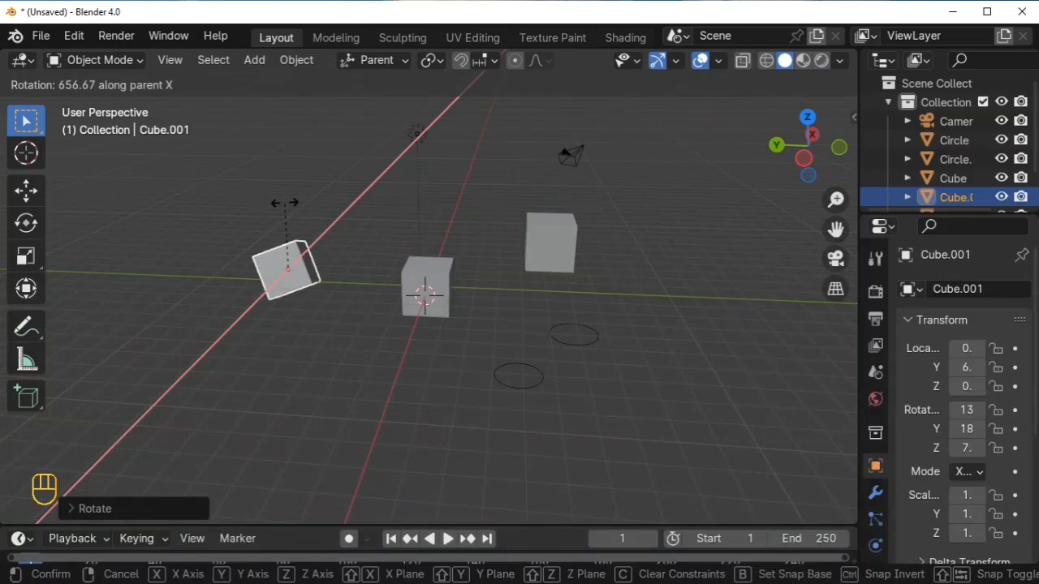
{"action": "left_click", "coordinate": [306, 288]}
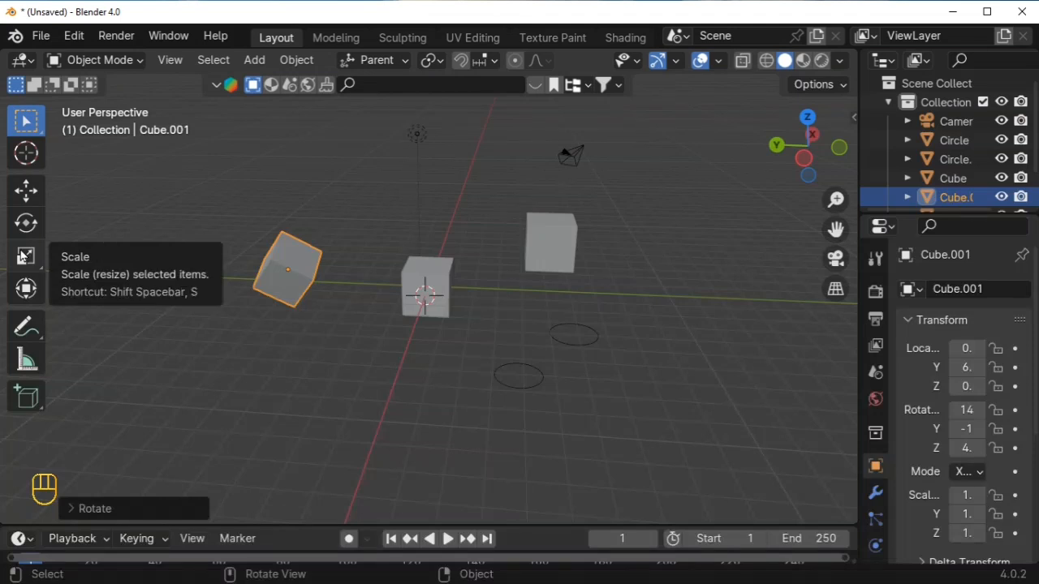
Enlarge the rotated cube along the Y axis using the Scale tool's gizmo.
{"action": "left_click", "coordinate": [26, 256]}
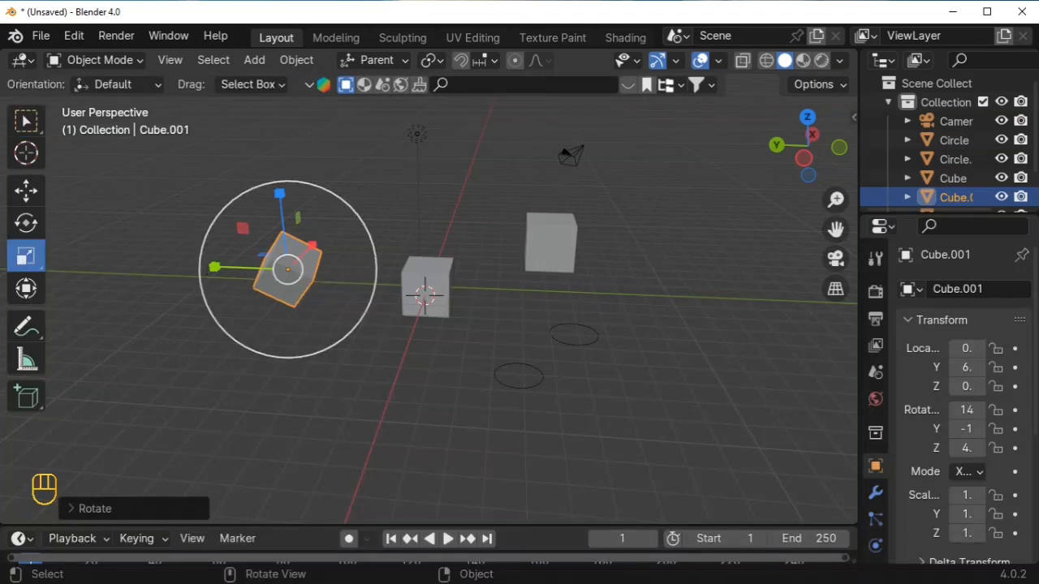
{"action": "left_click_drag", "start_coordinate": [213, 267], "coordinate": [138, 265]}
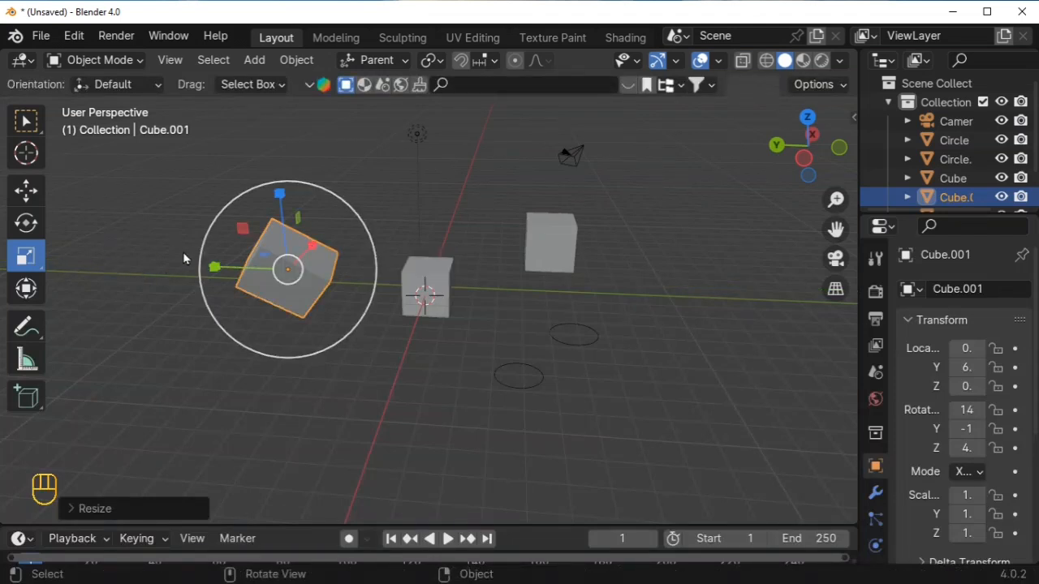
{"action": "key", "text": "y"}
{"action": "key", "text": "y"}
{"action": "key", "text": "y"}
{"action": "key", "text": "y"}
{"action": "key", "text": "y"}
{"action": "key", "text": "y"}
{"action": "key", "text": "y"}
{"action": "key", "text": "y"}
{"action": "key", "text": "y"}
{"action": "key", "text": "y"}
{"action": "key", "text": "y"}
{"action": "key", "text": "y"}
{"action": "key", "text": "y"}
{"action": "left_click_drag", "start_coordinate": [217, 268], "coordinate": [202, 250]}
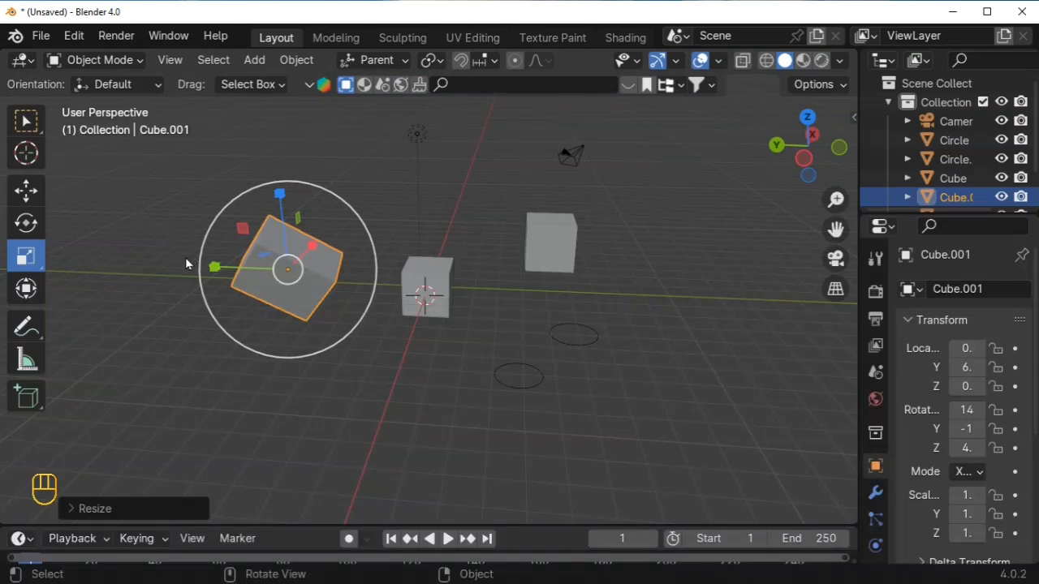
Stretch the rotated cube slightly along the X axis with the scale gizmo, then deselect and reselect it.
{"action": "key", "text": "x"}
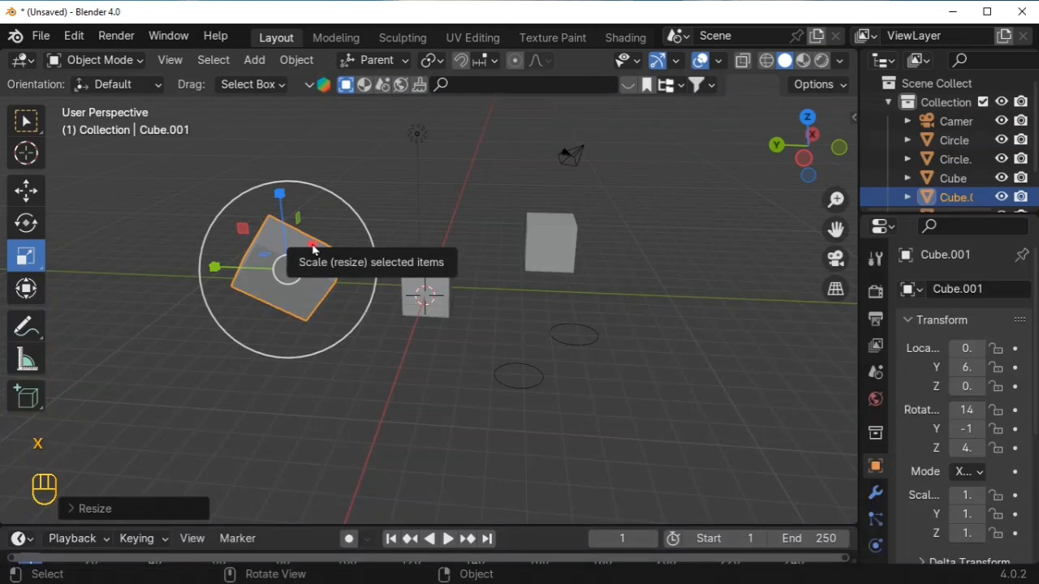
{"action": "mouse_move", "coordinate": [313, 249]}
{"action": "left_mouse_down"}
{"action": "mouse_move", "coordinate": [341, 227]}
{"action": "mouse_move", "coordinate": [353, 193]}
{"action": "mouse_move", "coordinate": [322, 242]}
{"action": "left_mouse_up"}
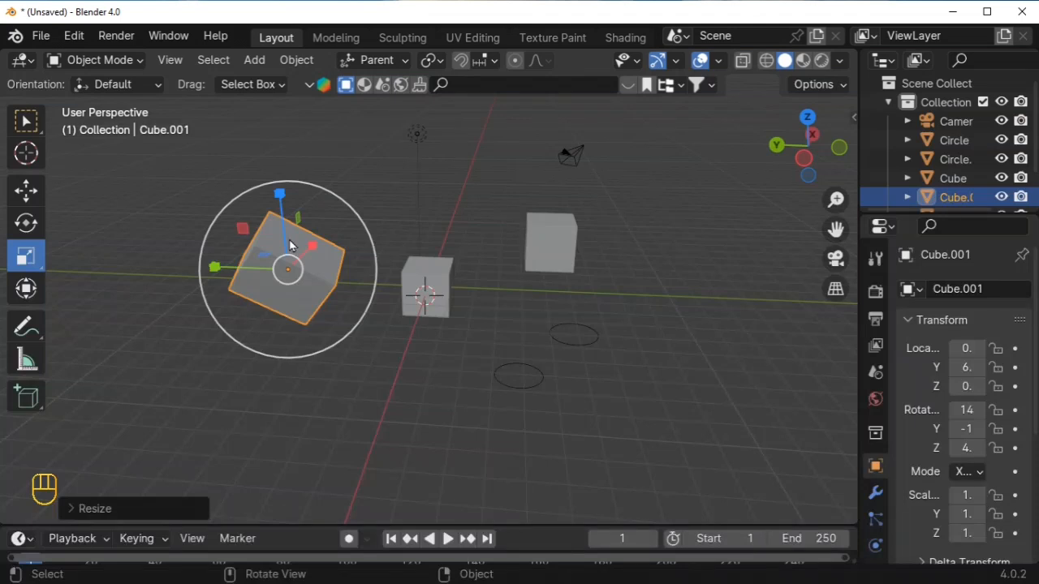
{"action": "left_click", "coordinate": [146, 243]}
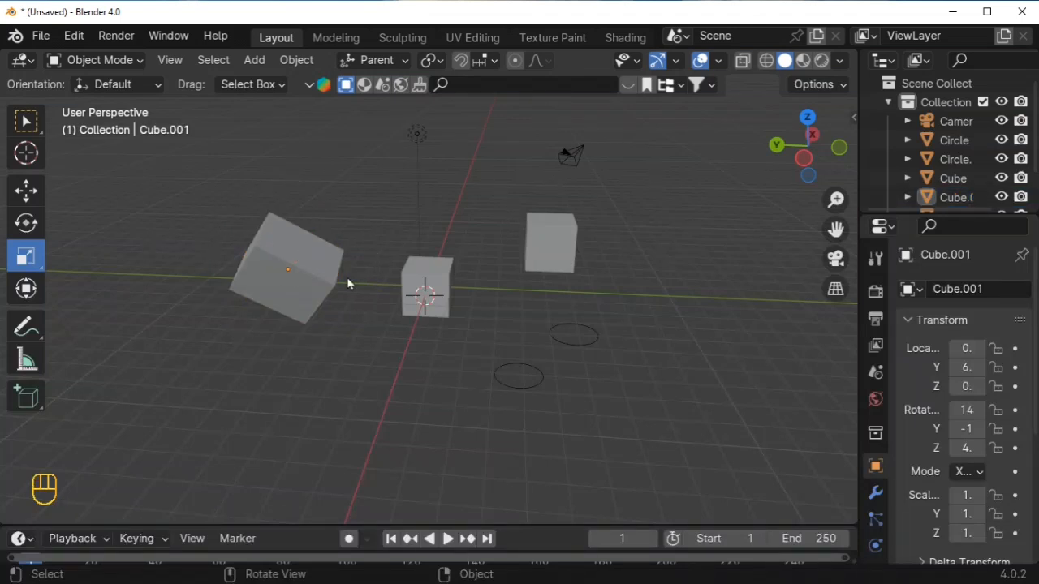
{"action": "left_click", "coordinate": [326, 276]}
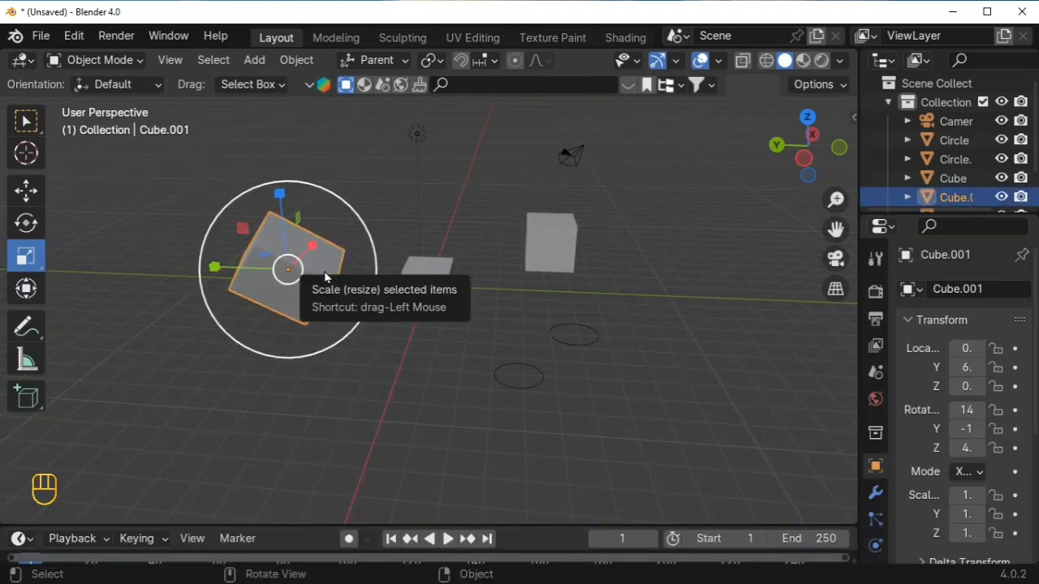
With the Select Box tool active, scale the rotated cube up uniformly, then shrink it to about half that size.
{"action": "left_click", "coordinate": [26, 121]}
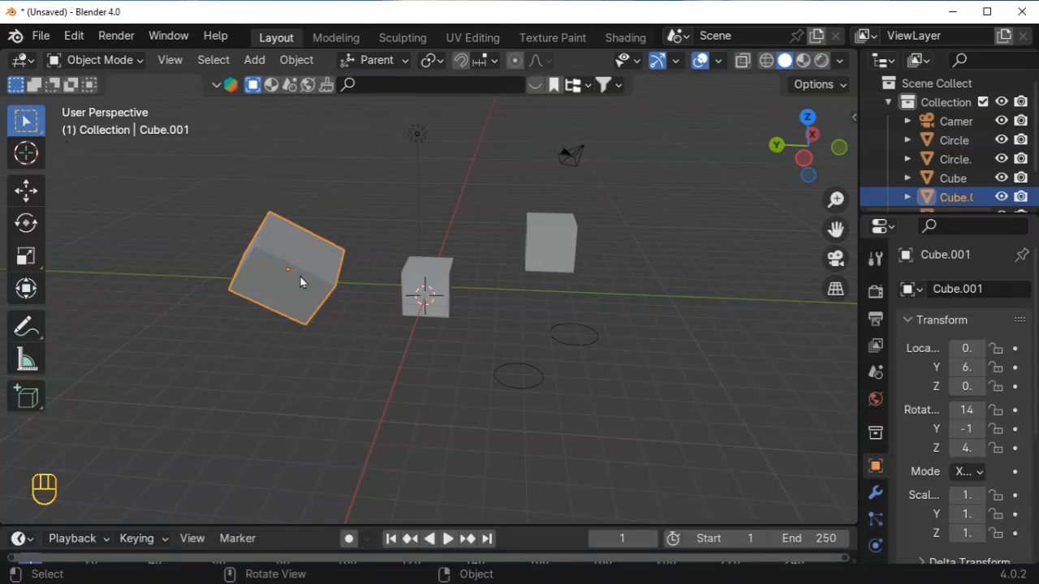
{"action": "key", "text": "s"}
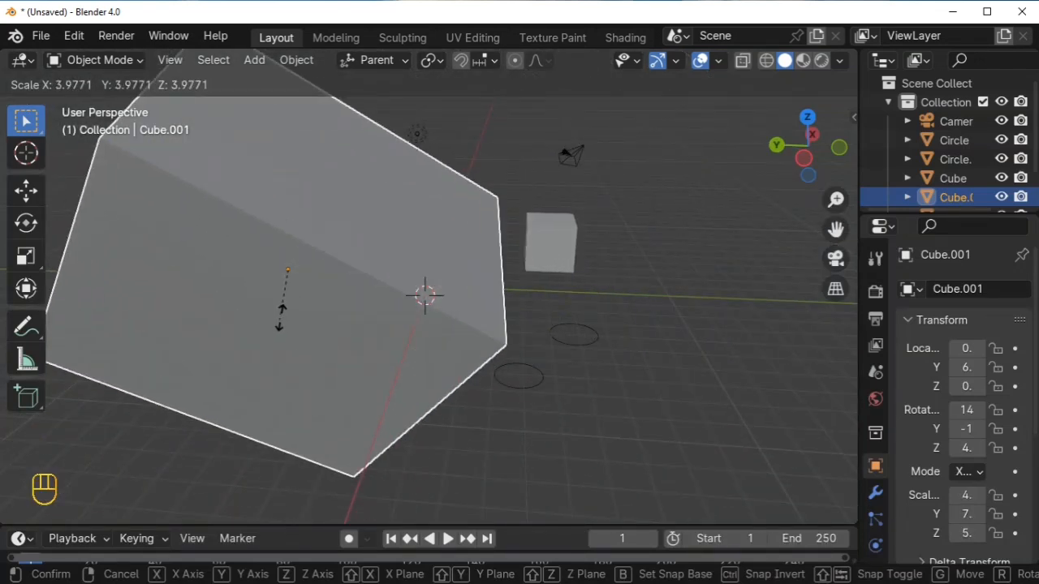
{"action": "left_click", "coordinate": [286, 314]}
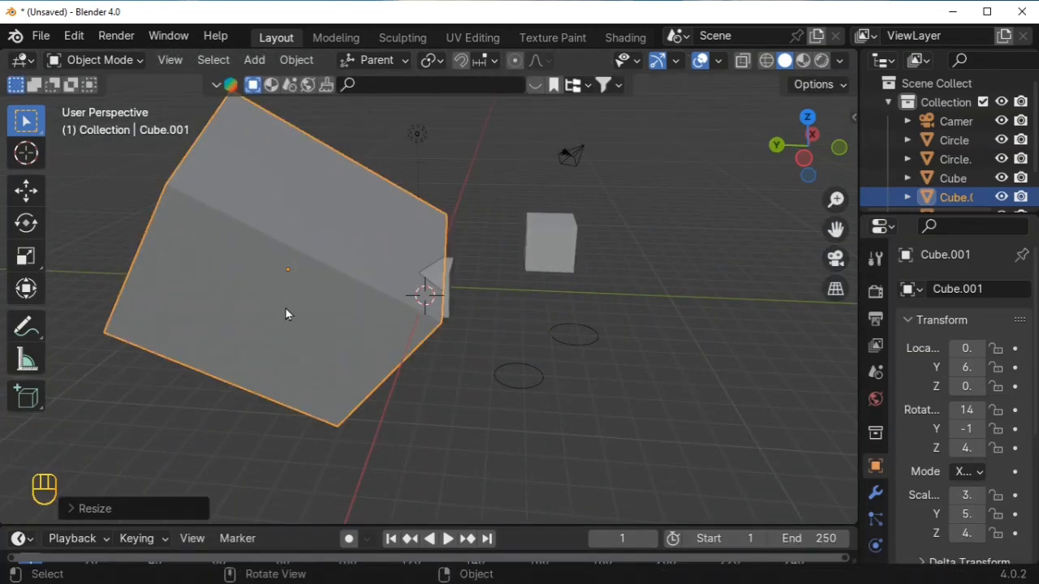
{"action": "key", "text": "s"}
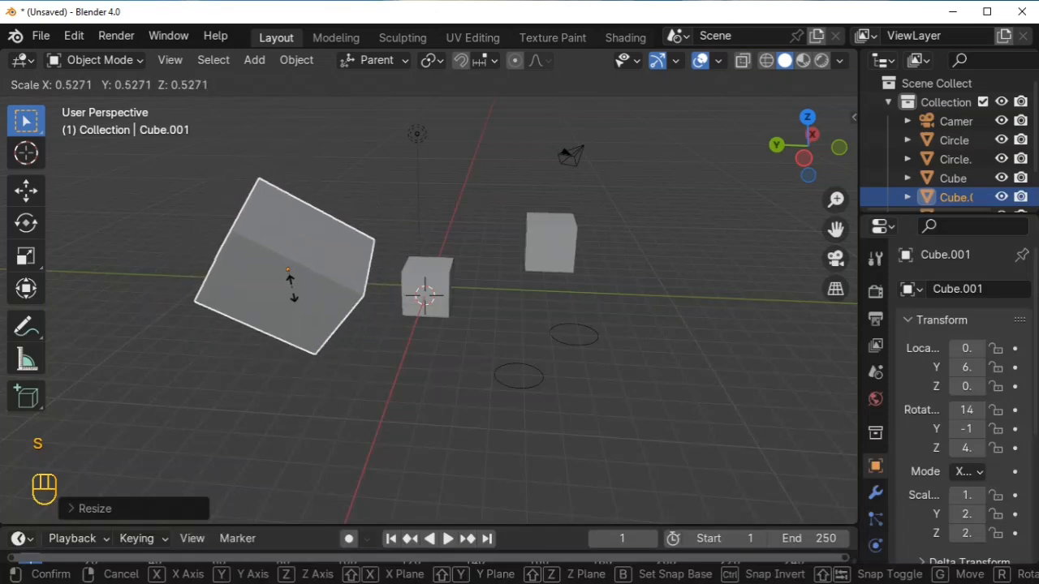
{"action": "left_click", "coordinate": [293, 295]}
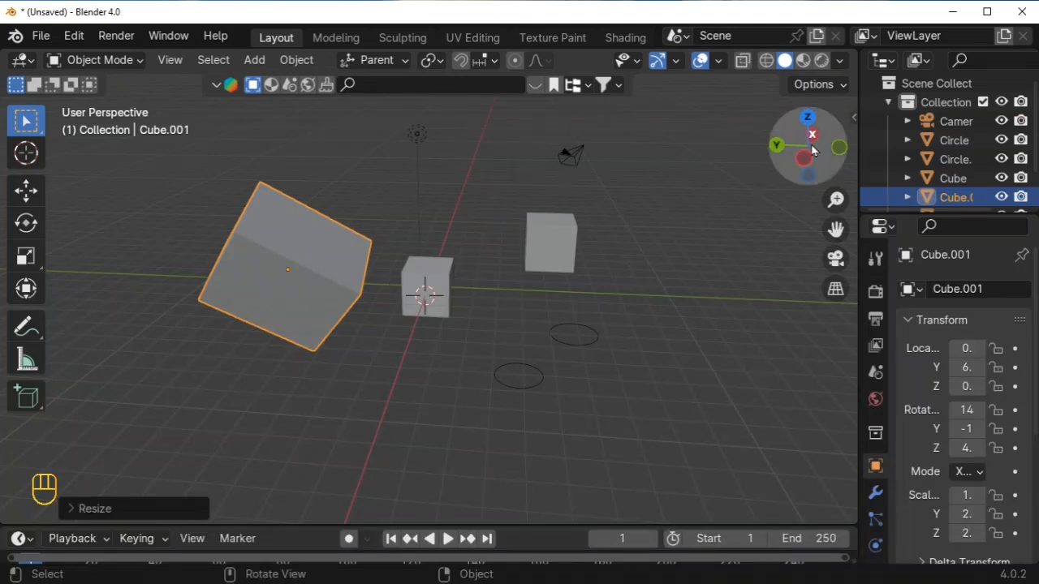
Tilt the view slightly with the navigation gizmo and zoom out and in on the scene.
{"action": "left_click_drag", "start_coordinate": [798, 157], "coordinate": [808, 160]}
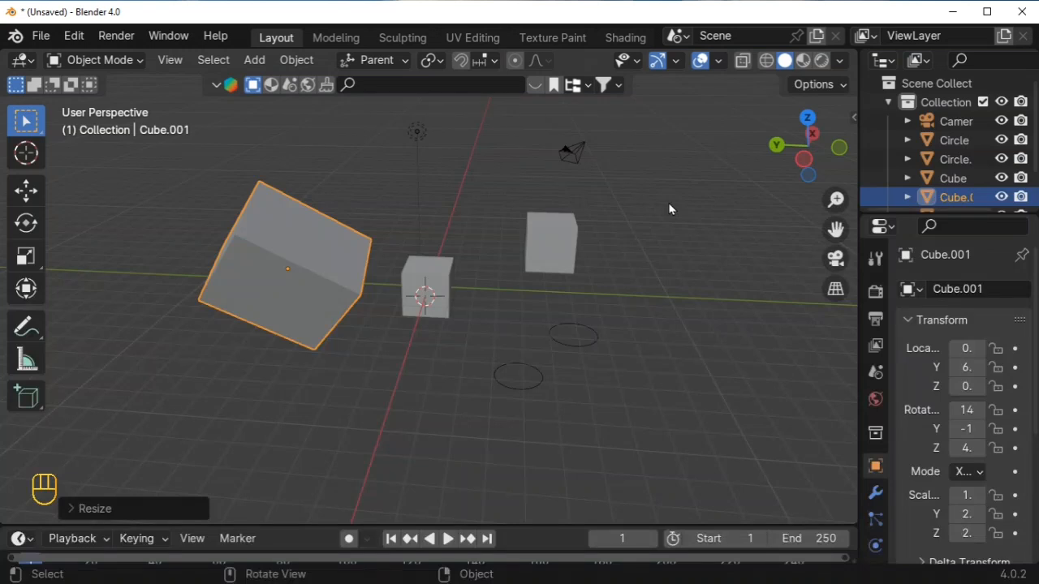
{"action": "scroll", "coordinate": [668, 204], "scroll_direction": "down", "scroll_amount": 1}
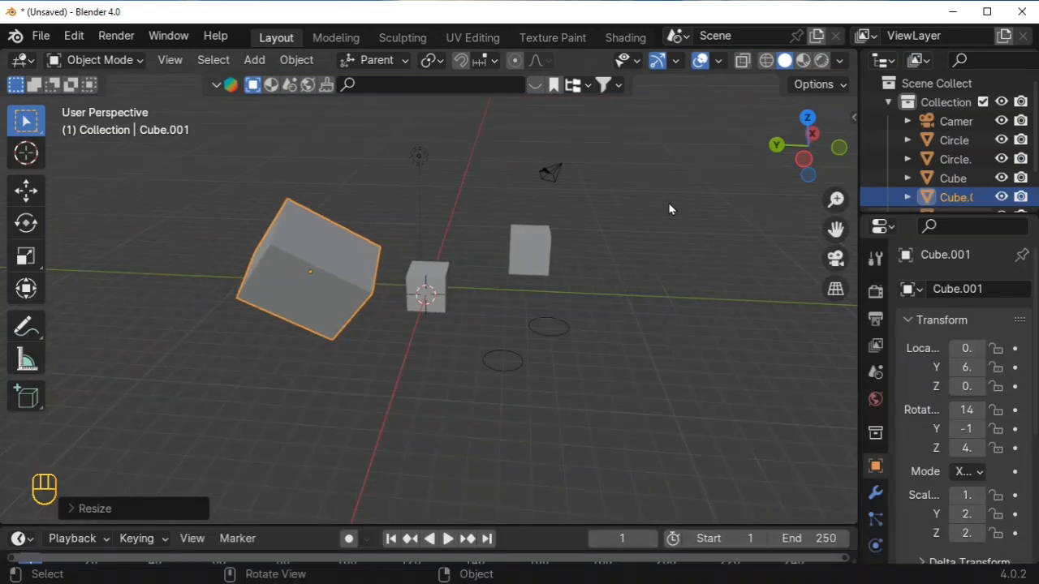
{"action": "scroll", "coordinate": [668, 204], "scroll_direction": "up", "scroll_amount": 1}
{"action": "scroll", "coordinate": [669, 208], "scroll_direction": "down", "scroll_amount": 1}
{"action": "scroll", "coordinate": [668, 208], "scroll_direction": "up", "scroll_amount": 1}
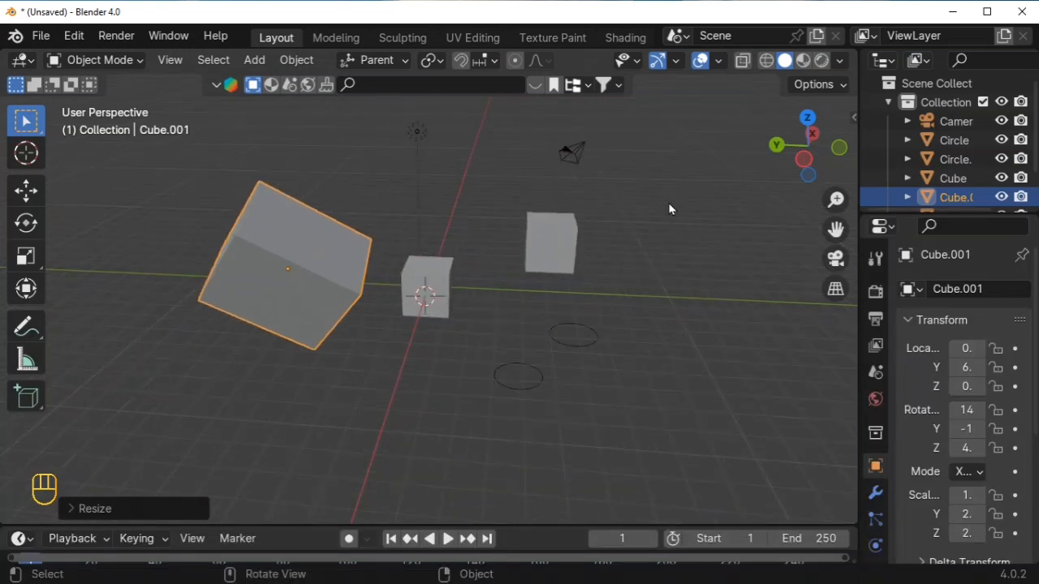
{"action": "scroll", "coordinate": [668, 209], "scroll_direction": "down", "scroll_amount": 3}
{"action": "scroll", "coordinate": [669, 209], "scroll_direction": "up", "scroll_amount": 4}
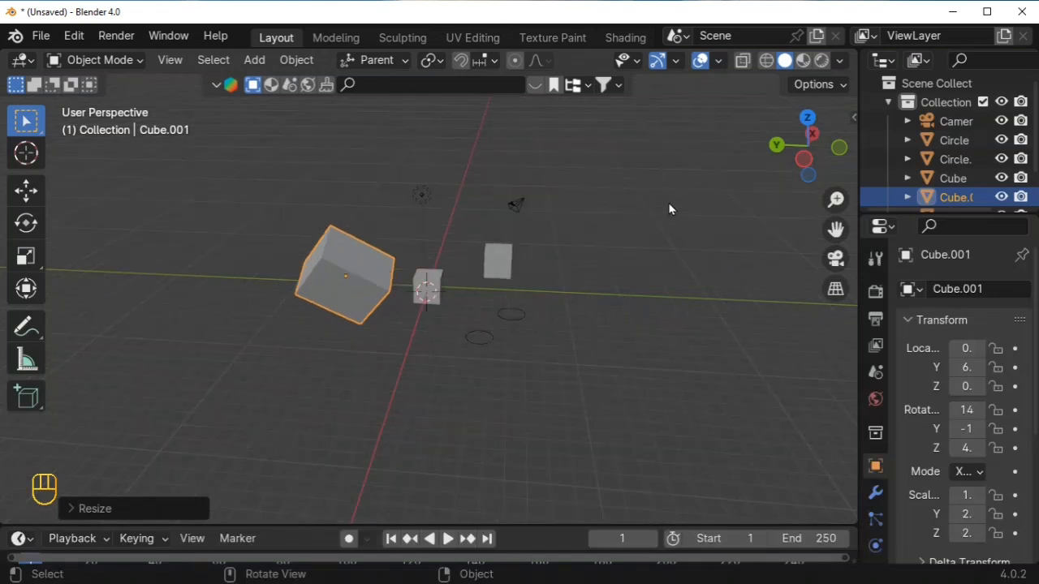
{"action": "scroll", "coordinate": [669, 209], "scroll_direction": "up", "scroll_amount": 1}
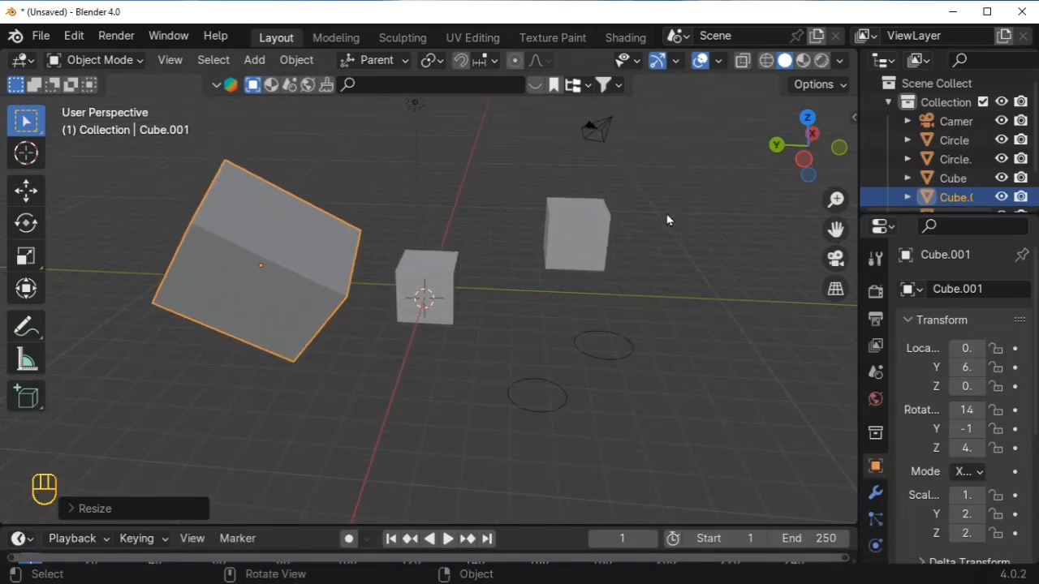
Orbit to a higher view of the cubes, then pan and zoom in using the viewport navigation controls.
{"action": "mouse_move", "coordinate": [664, 215]}
{"action": "middle_mouse_down"}
{"action": "mouse_move", "coordinate": [514, 232]}
{"action": "mouse_move", "coordinate": [649, 216]}
{"action": "mouse_move", "coordinate": [728, 220]}
{"action": "mouse_move", "coordinate": [608, 252]}
{"action": "mouse_move", "coordinate": [455, 225]}
{"action": "mouse_move", "coordinate": [542, 235]}
{"action": "mouse_move", "coordinate": [735, 227]}
{"action": "mouse_move", "coordinate": [608, 230]}
{"action": "mouse_move", "coordinate": [628, 218]}
{"action": "mouse_move", "coordinate": [540, 228]}
{"action": "mouse_move", "coordinate": [663, 233]}
{"action": "middle_mouse_up"}
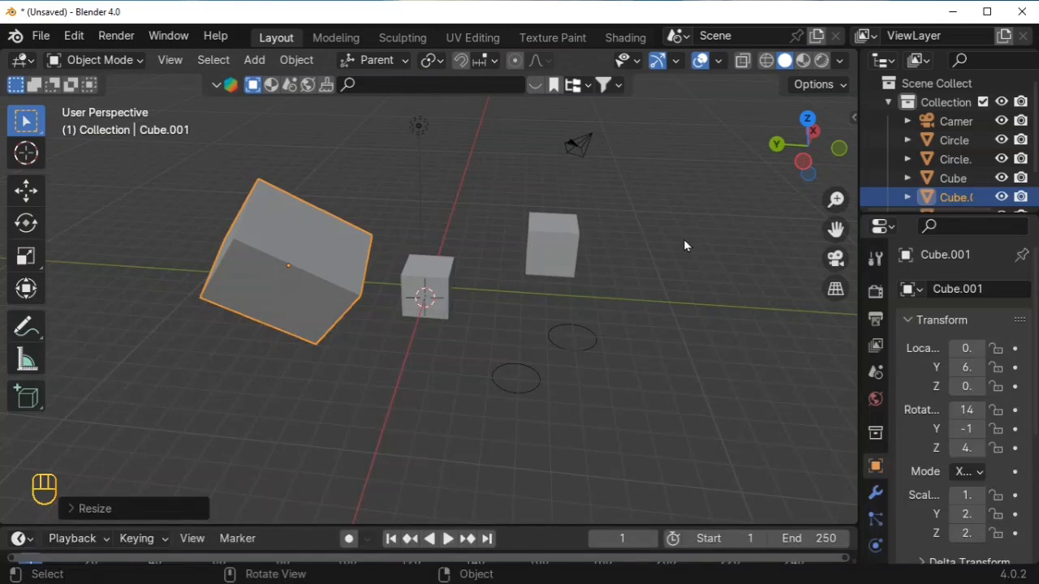
{"action": "middle_click_drag", "start_coordinate": [683, 239], "coordinate": [680, 276]}
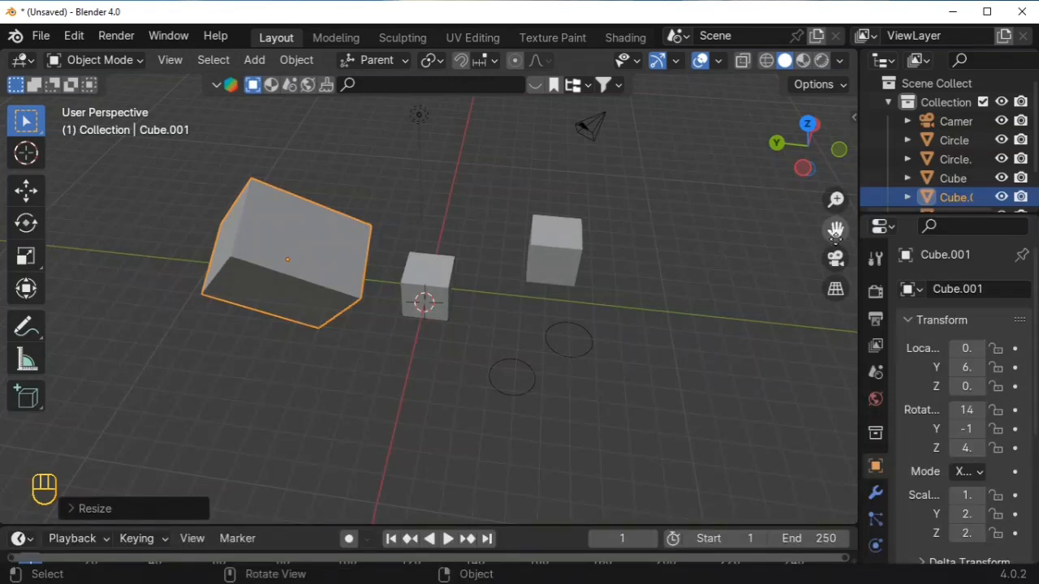
{"action": "left_click_drag", "start_coordinate": [835, 230], "coordinate": [818, 262]}
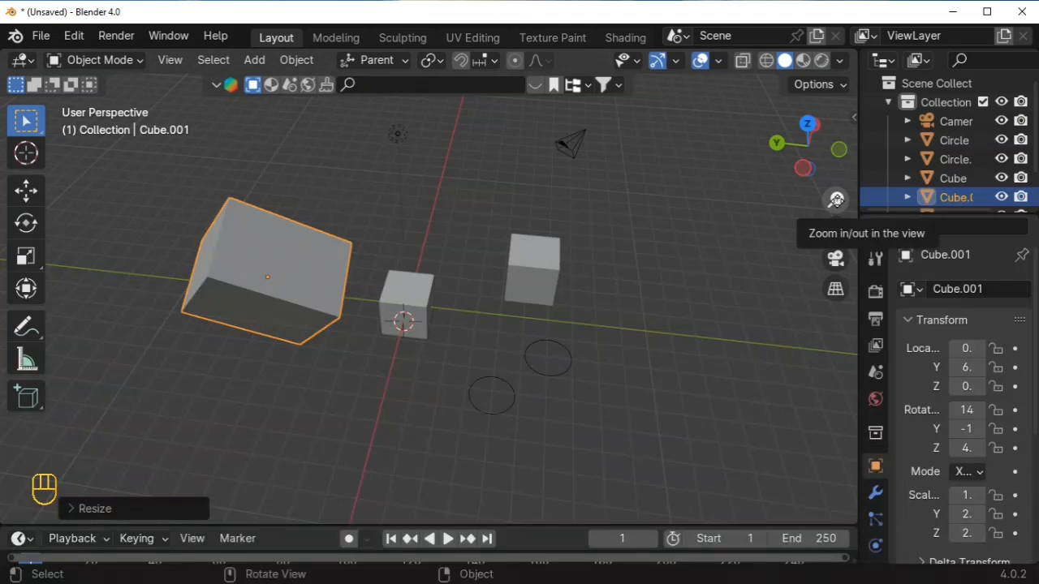
{"action": "mouse_move", "coordinate": [836, 198]}
{"action": "left_mouse_down"}
{"action": "mouse_move", "coordinate": [836, 243]}
{"action": "mouse_move", "coordinate": [835, 180]}
{"action": "left_mouse_up"}
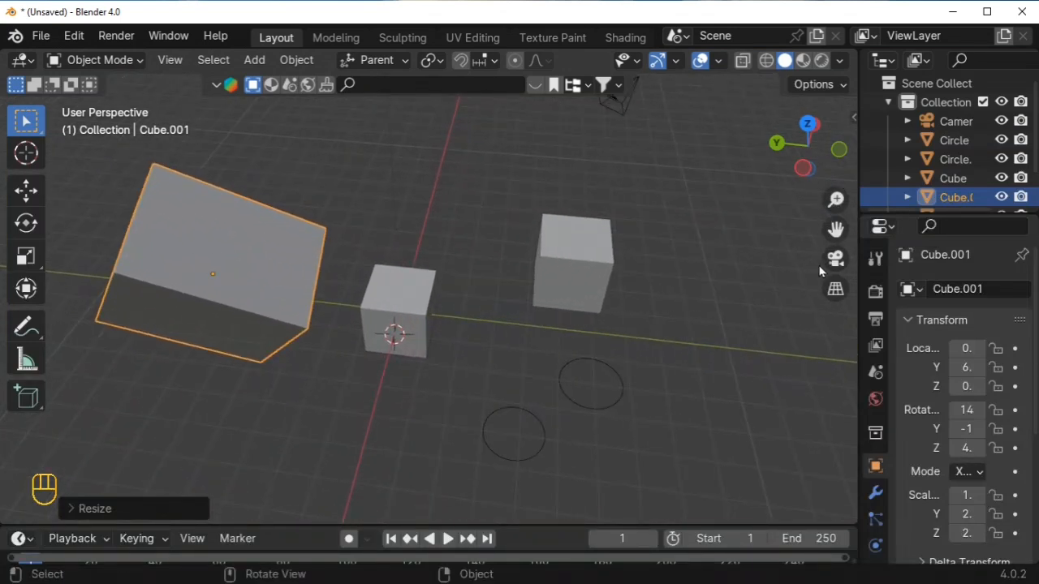
Compare the orthographic projection and the camera view with the user perspective, returning to perspective after each.
{"action": "left_click", "coordinate": [834, 290]}
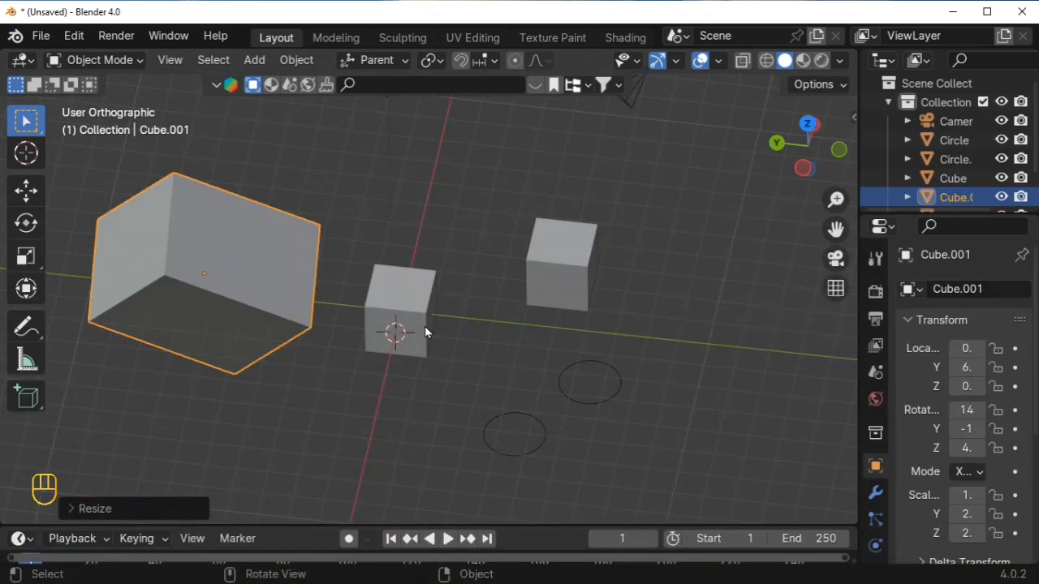
{"action": "left_click", "coordinate": [835, 290]}
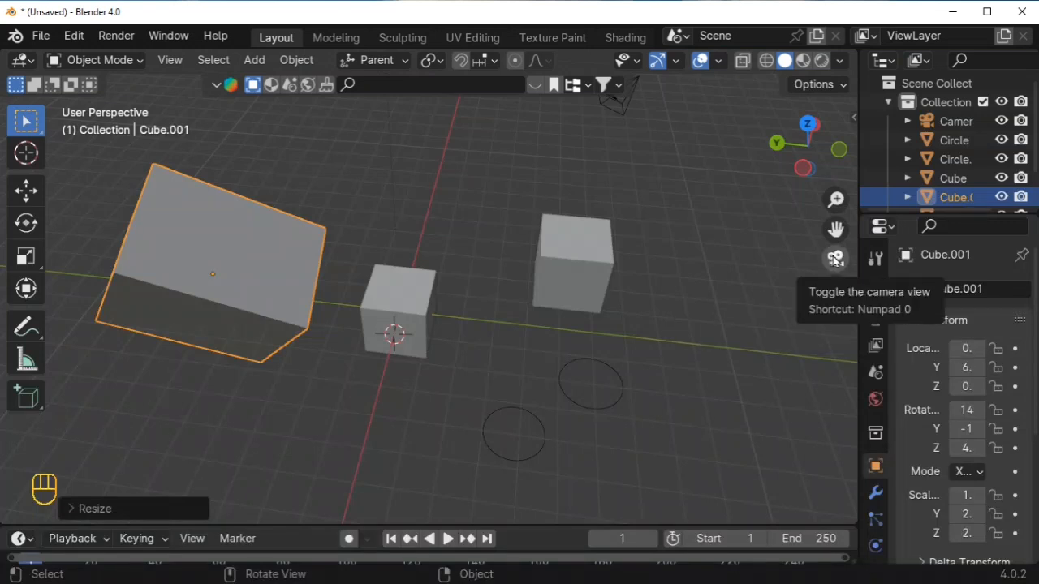
{"action": "left_click", "coordinate": [834, 260]}
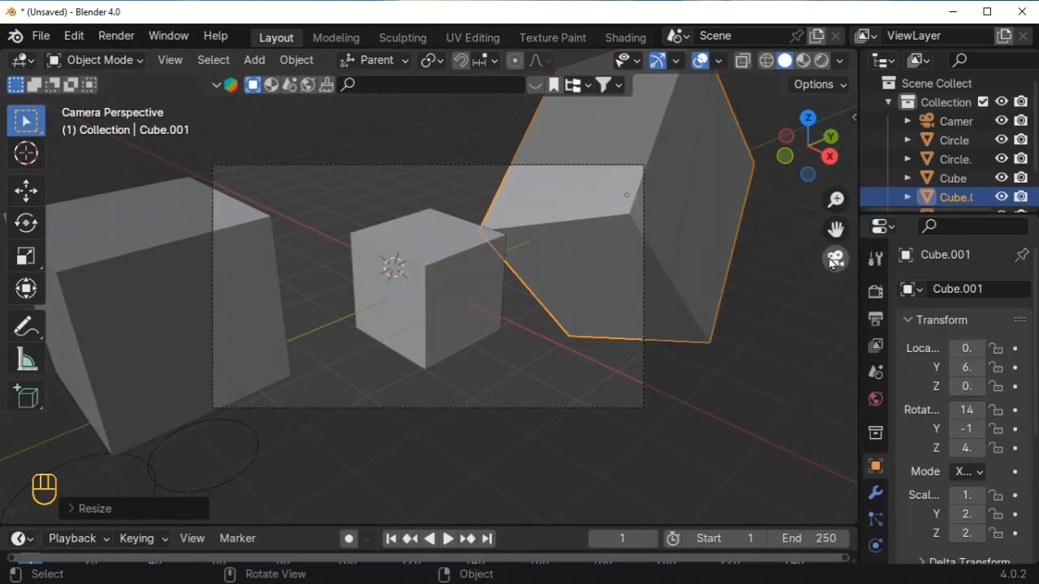
{"action": "left_click", "coordinate": [835, 259]}
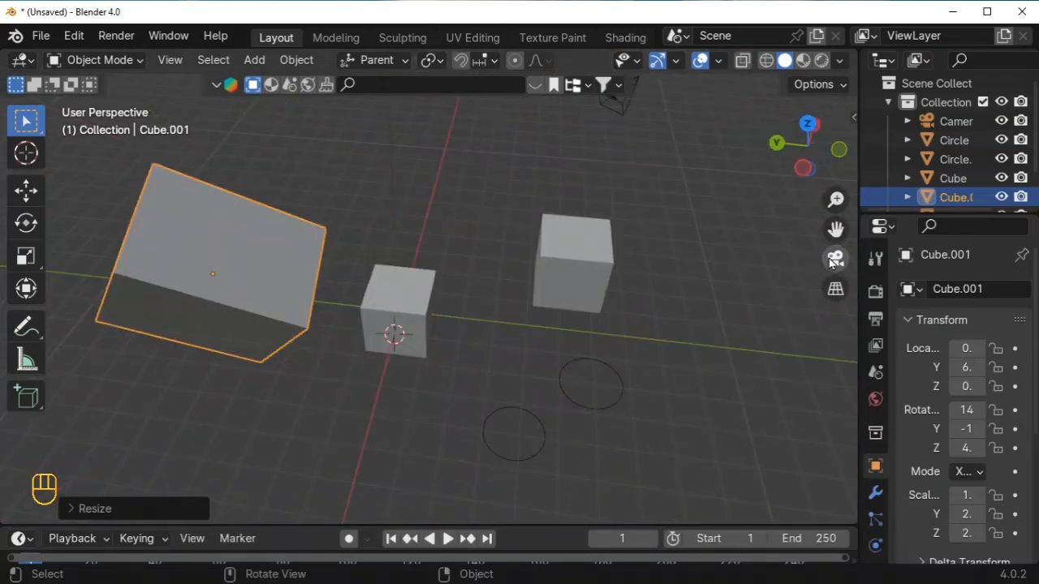
Look through the camera several times, returning to the user perspective at the end.
{"action": "left_click", "coordinate": [829, 259]}
{"action": "left_click", "coordinate": [829, 259]}
{"action": "left_click", "coordinate": [832, 261]}
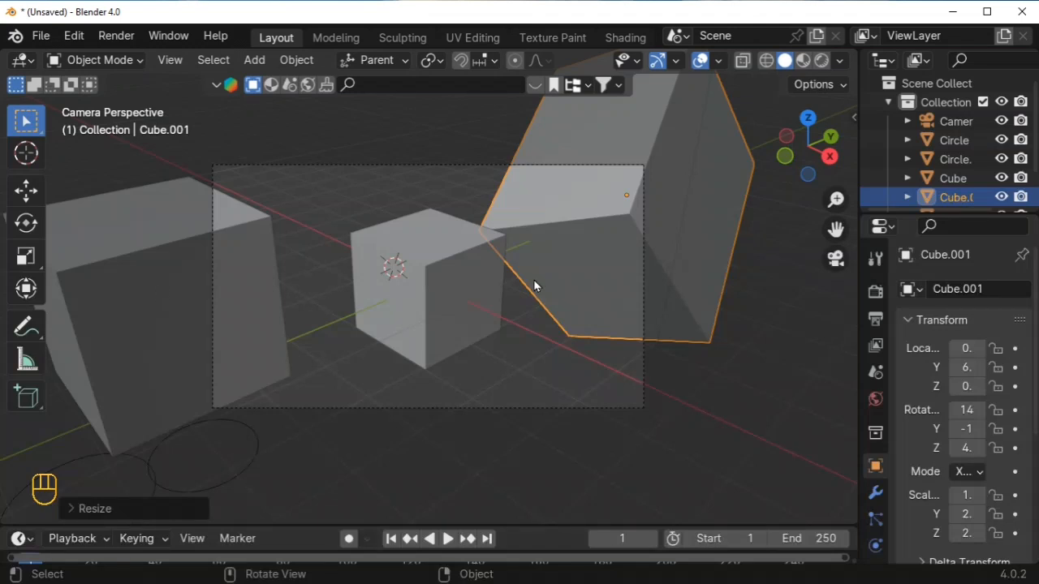
{"action": "left_click", "coordinate": [834, 260]}
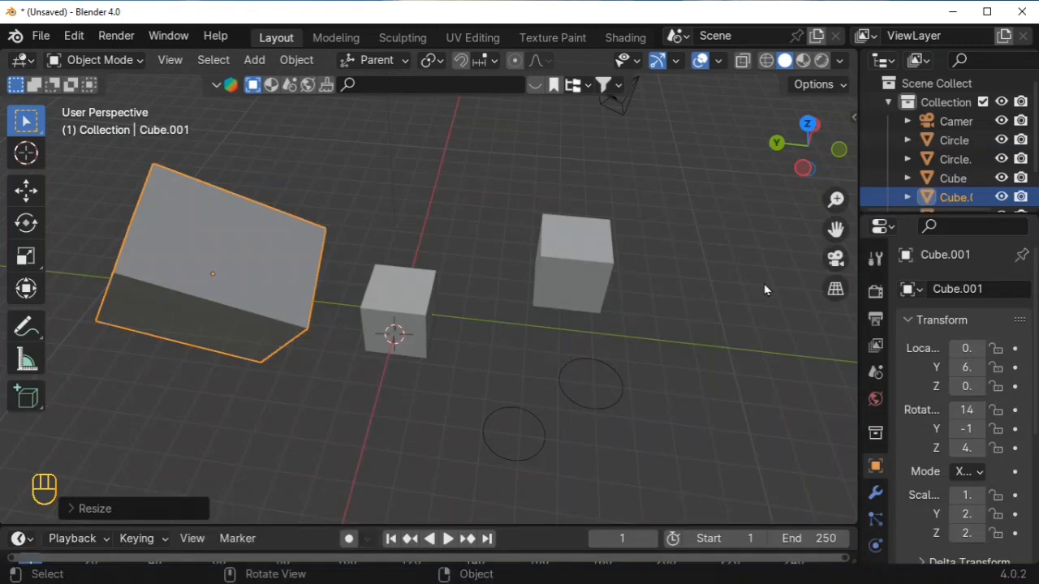
{"action": "key", "text": "KP_0"}
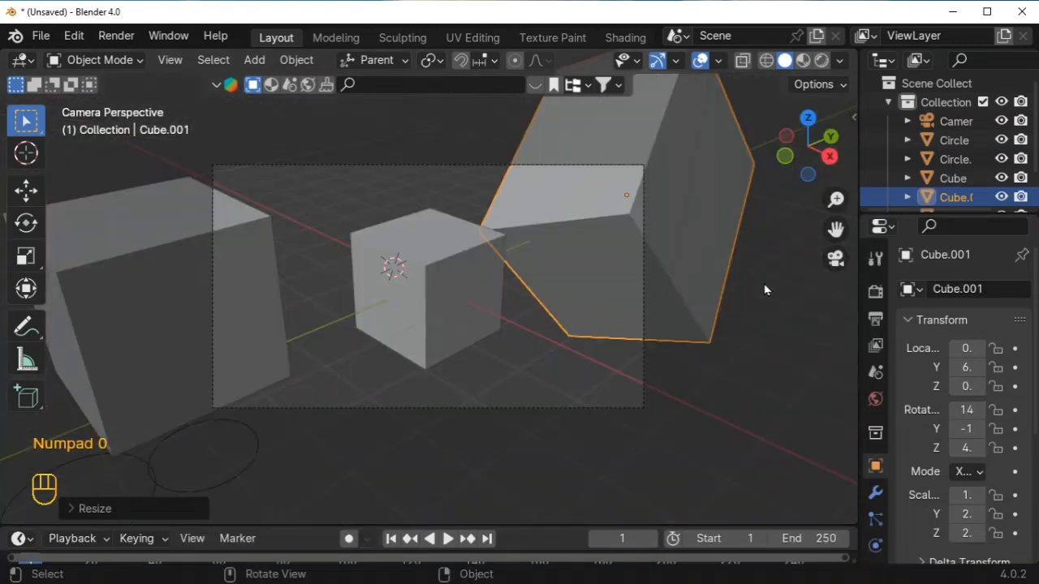
{"action": "key", "text": "KP_0"}
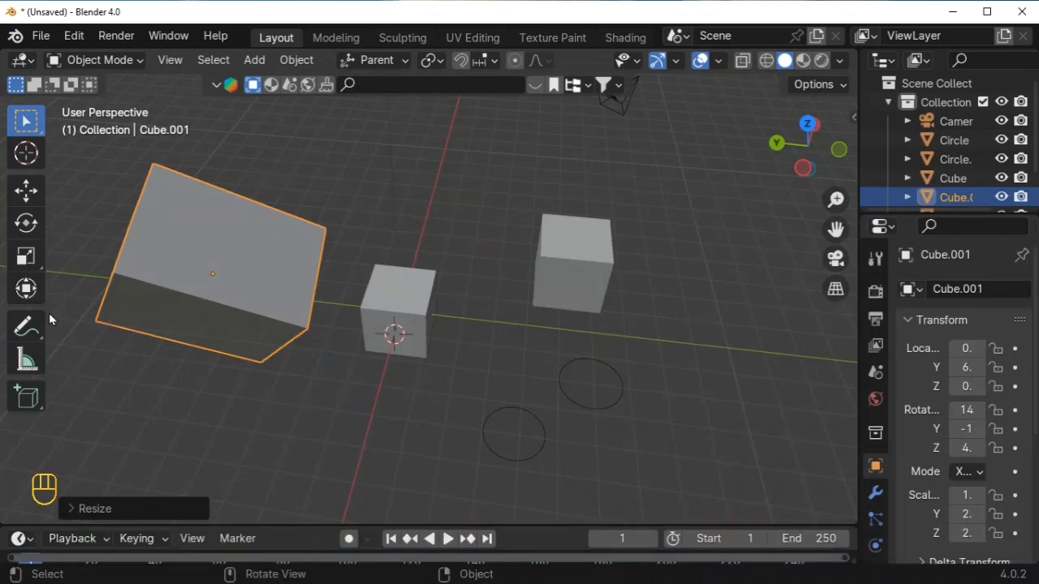
Scale and rotate the large tilted cube with the Transform tool, move it slightly along Y toward the smaller cube, and deselect it.
{"action": "left_click", "coordinate": [26, 288]}
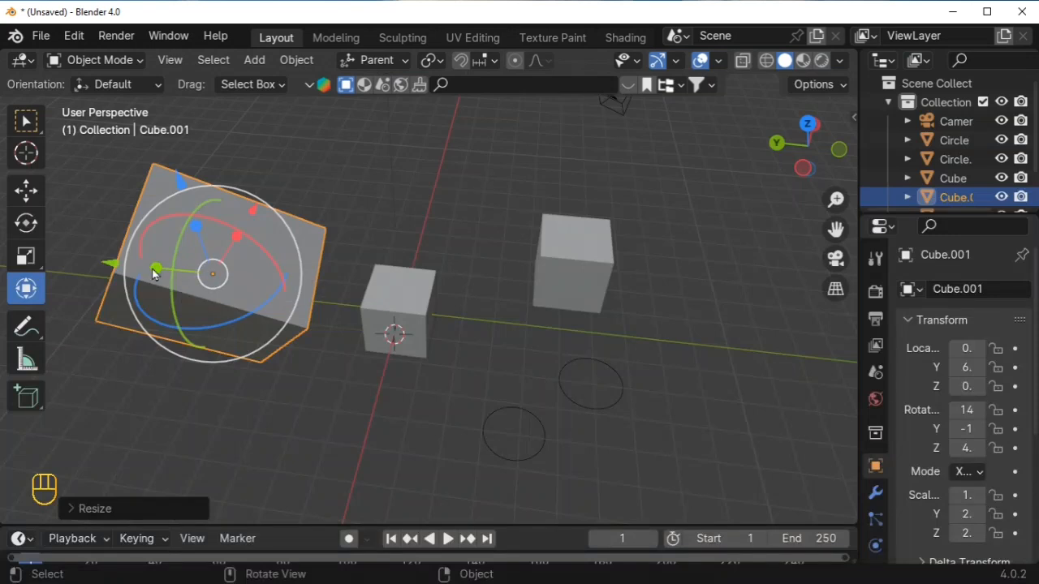
{"action": "mouse_move", "coordinate": [153, 269]}
{"action": "left_mouse_down"}
{"action": "mouse_move", "coordinate": [138, 268]}
{"action": "mouse_move", "coordinate": [157, 269]}
{"action": "left_mouse_up"}
{"action": "left_click_drag", "start_coordinate": [195, 236], "coordinate": [219, 235]}
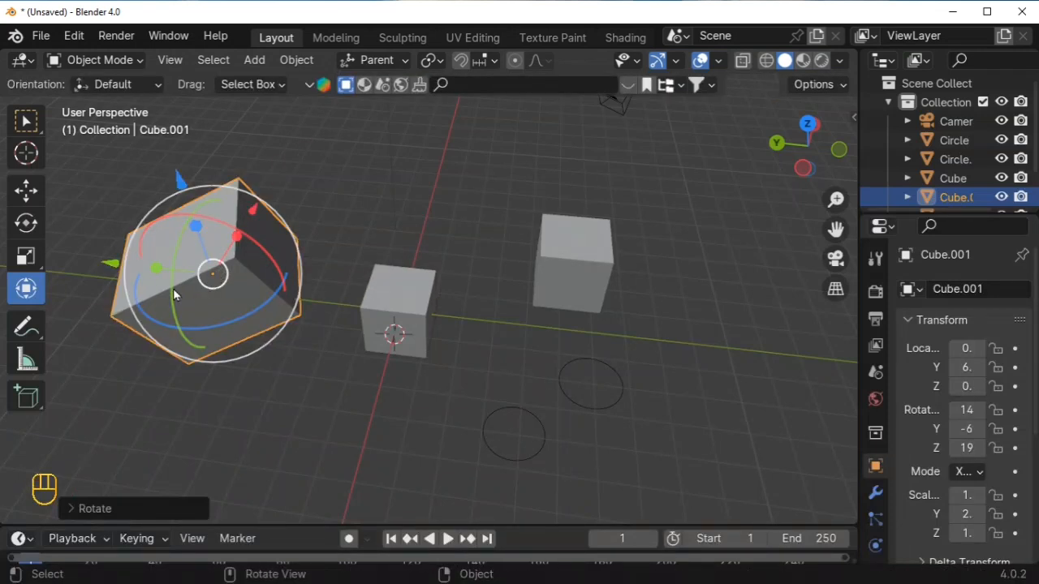
{"action": "mouse_move", "coordinate": [158, 267]}
{"action": "left_mouse_down"}
{"action": "mouse_move", "coordinate": [169, 286]}
{"action": "mouse_move", "coordinate": [173, 262]}
{"action": "left_mouse_up"}
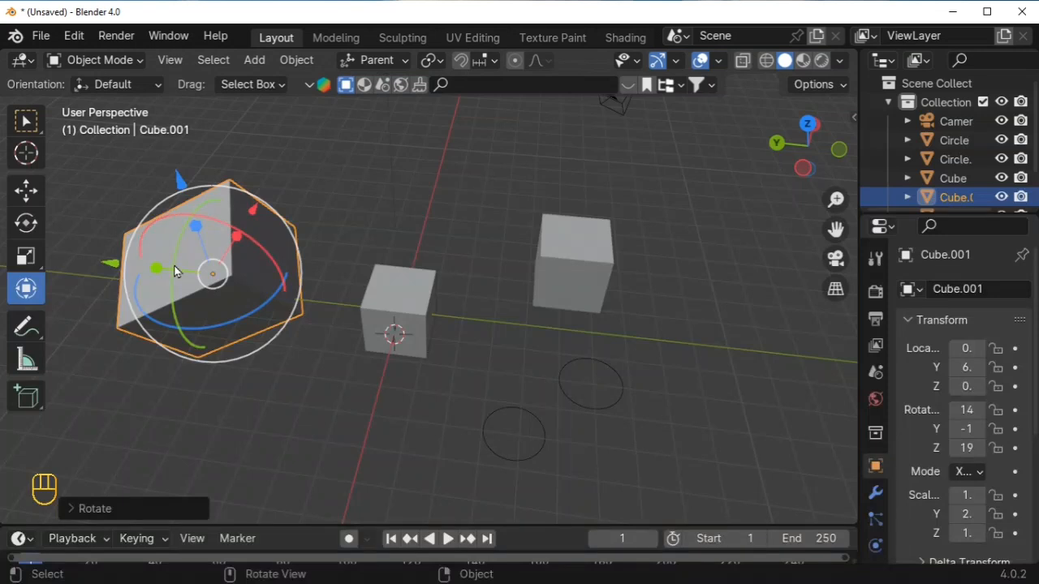
{"action": "left_click_drag", "start_coordinate": [110, 262], "coordinate": [121, 269]}
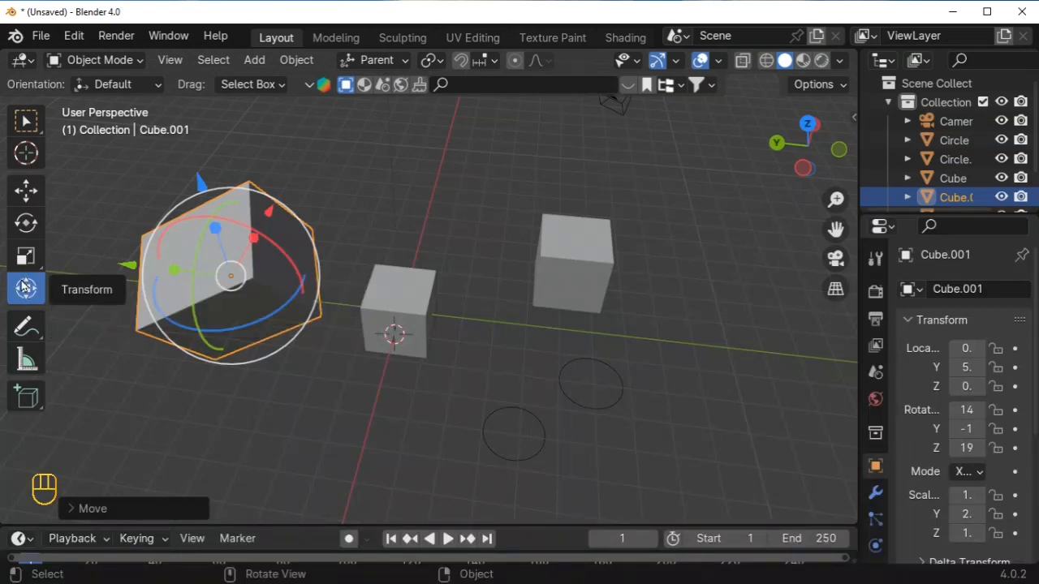
{"action": "left_click", "coordinate": [294, 410]}
{"action": "left_click", "coordinate": [34, 127]}
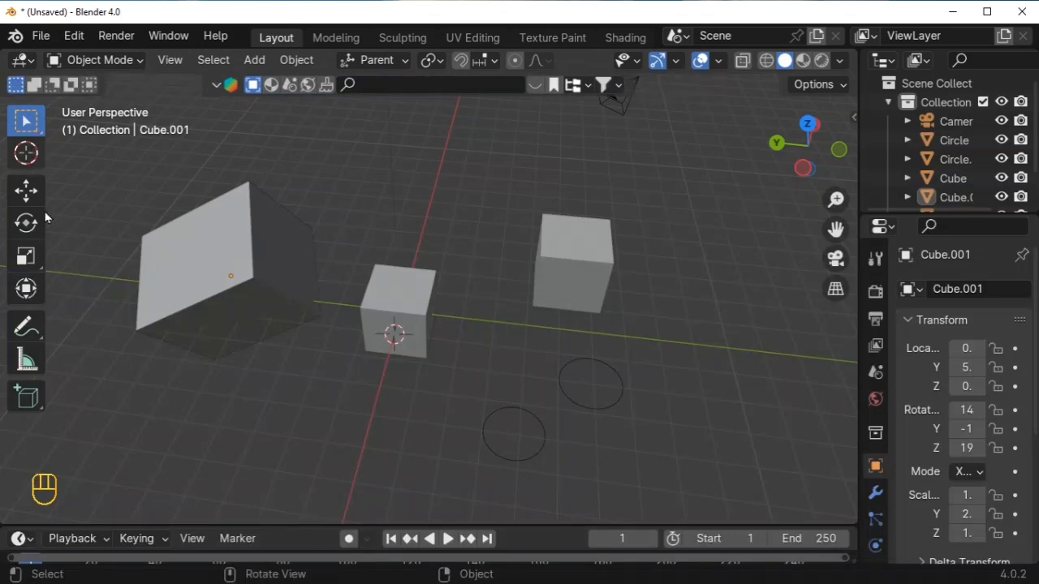
Draw several freehand annotation strokes around the cubes with the Annotate tool, from more than one viewing angle.
{"action": "left_click", "coordinate": [24, 328]}
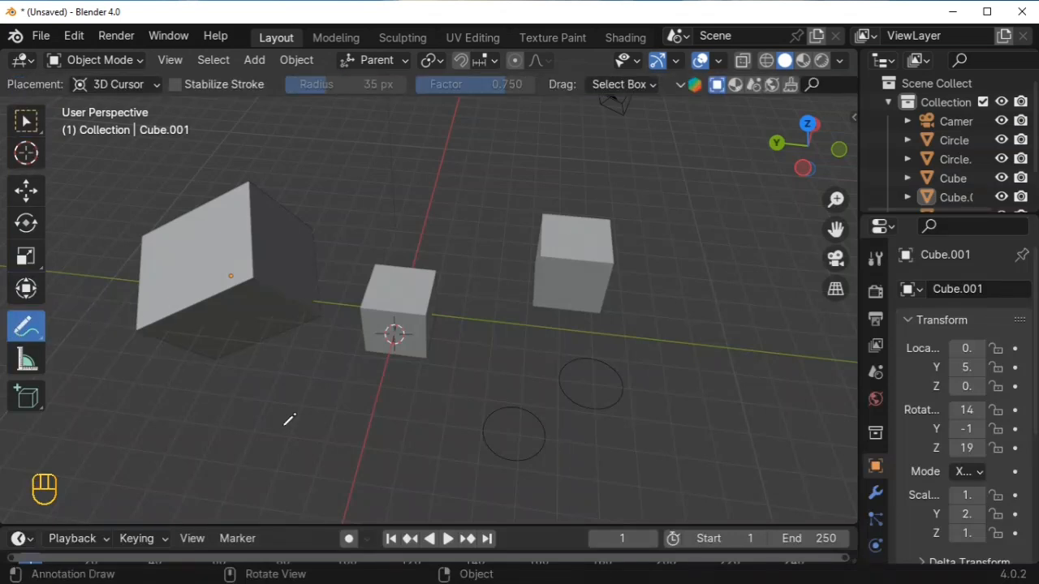
{"action": "mouse_move", "coordinate": [232, 388]}
{"action": "left_mouse_down"}
{"action": "mouse_move", "coordinate": [276, 457]}
{"action": "mouse_move", "coordinate": [263, 450]}
{"action": "mouse_move", "coordinate": [325, 425]}
{"action": "mouse_move", "coordinate": [298, 464]}
{"action": "left_mouse_up"}
{"action": "mouse_move", "coordinate": [201, 391]}
{"action": "left_mouse_down"}
{"action": "mouse_move", "coordinate": [134, 393]}
{"action": "mouse_move", "coordinate": [385, 406]}
{"action": "left_mouse_up"}
{"action": "mouse_move", "coordinate": [509, 282]}
{"action": "left_mouse_down"}
{"action": "mouse_move", "coordinate": [492, 388]}
{"action": "mouse_move", "coordinate": [560, 354]}
{"action": "left_mouse_up"}
{"action": "left_click_drag", "start_coordinate": [419, 356], "coordinate": [538, 355]}
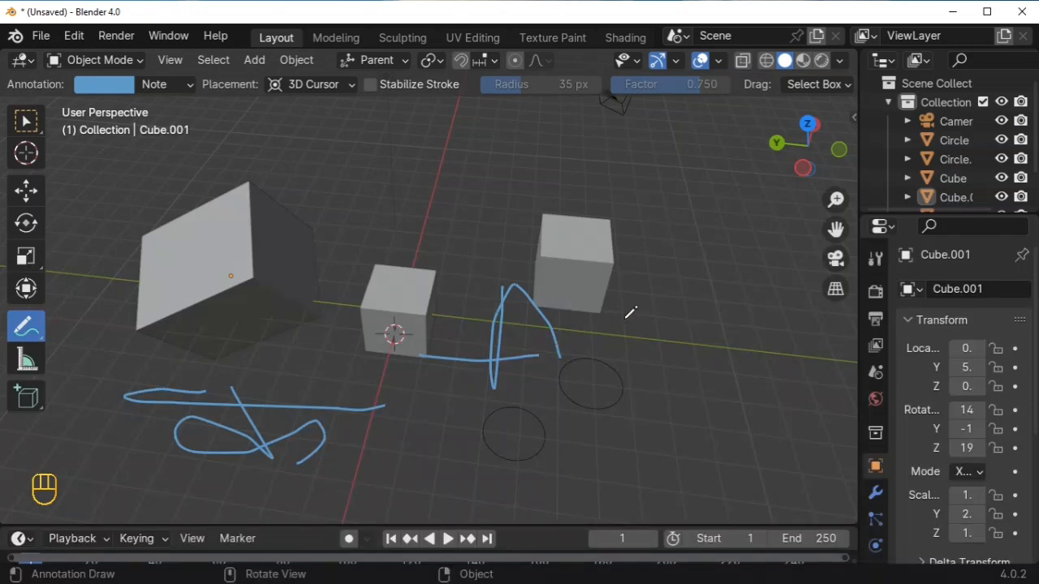
{"action": "mouse_move", "coordinate": [626, 326]}
{"action": "left_mouse_down"}
{"action": "mouse_move", "coordinate": [641, 389]}
{"action": "mouse_move", "coordinate": [708, 296]}
{"action": "mouse_move", "coordinate": [639, 365]}
{"action": "left_mouse_up"}
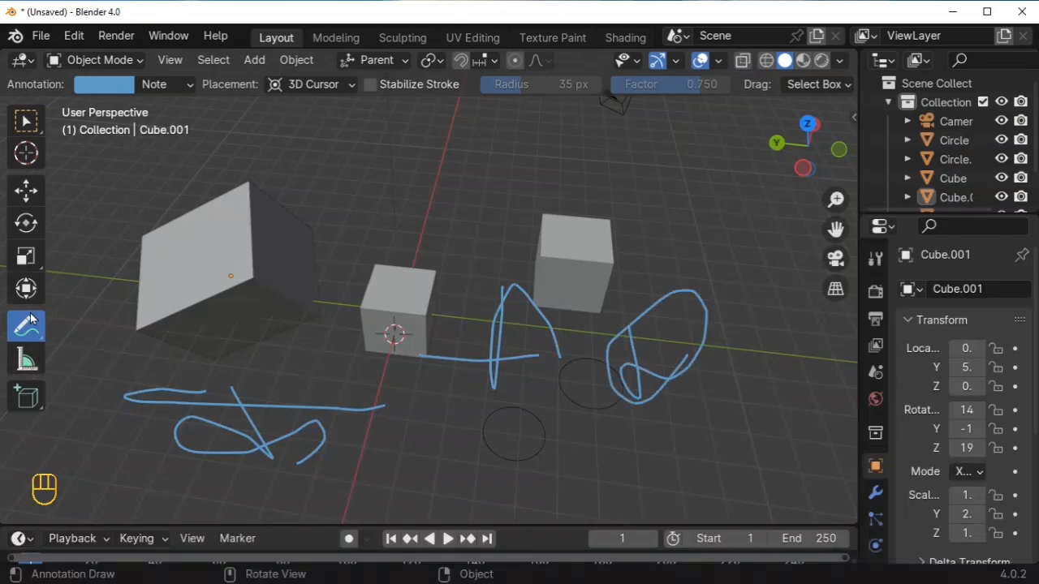
{"action": "mouse_move", "coordinate": [825, 172]}
{"action": "left_mouse_down"}
{"action": "mouse_move", "coordinate": [812, 195]}
{"action": "mouse_move", "coordinate": [775, 159]}
{"action": "left_mouse_up"}
{"action": "left_click_drag", "start_coordinate": [333, 199], "coordinate": [388, 266]}
{"action": "left_click_drag", "start_coordinate": [491, 237], "coordinate": [490, 250]}
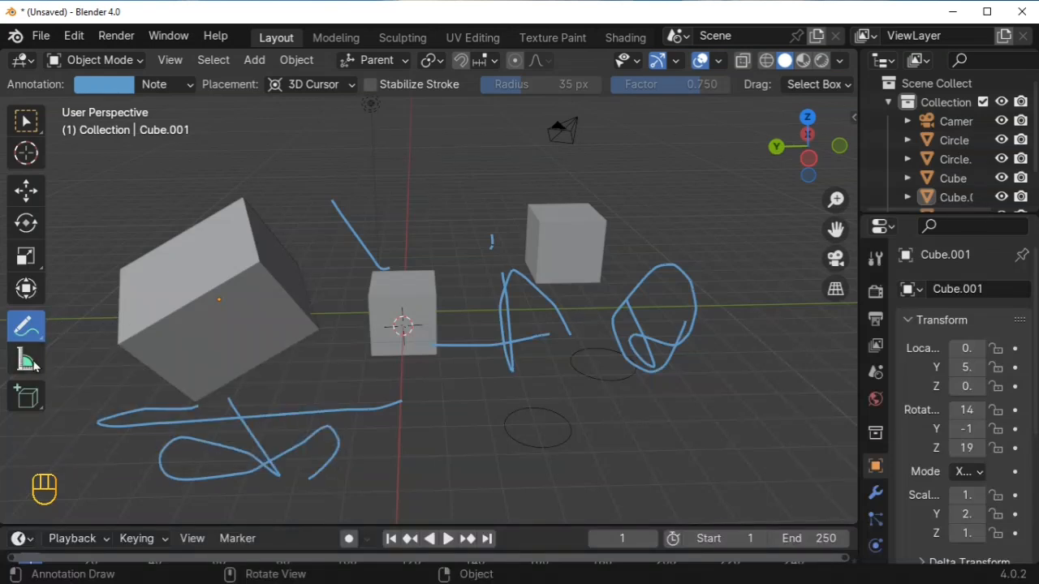
Measure the large cube's upper edge, a diagonal on the far small cube, and a line across the whole scene.
{"action": "left_click", "coordinate": [35, 359]}
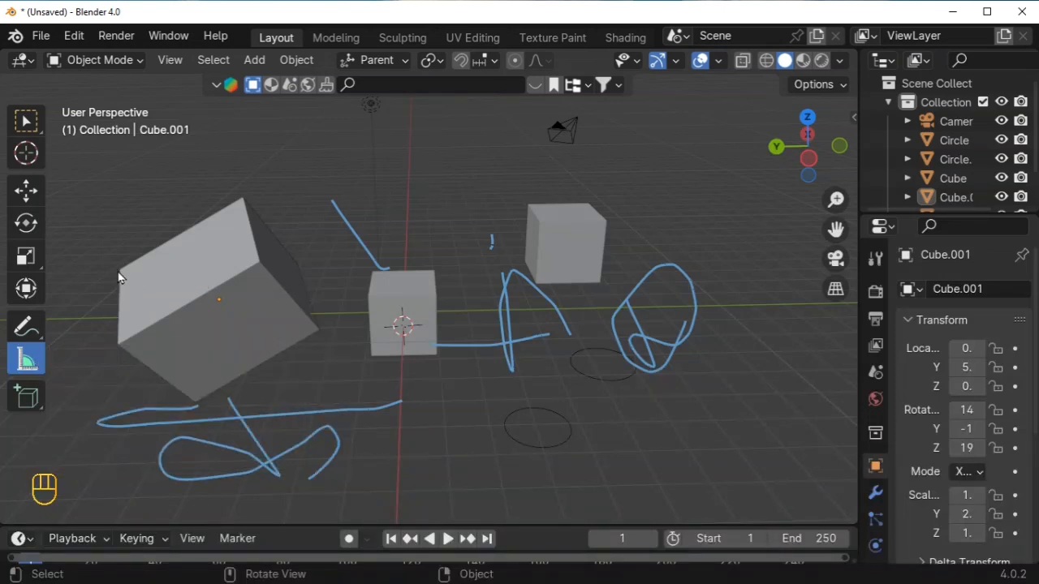
{"action": "left_click_drag", "start_coordinate": [120, 270], "coordinate": [244, 203]}
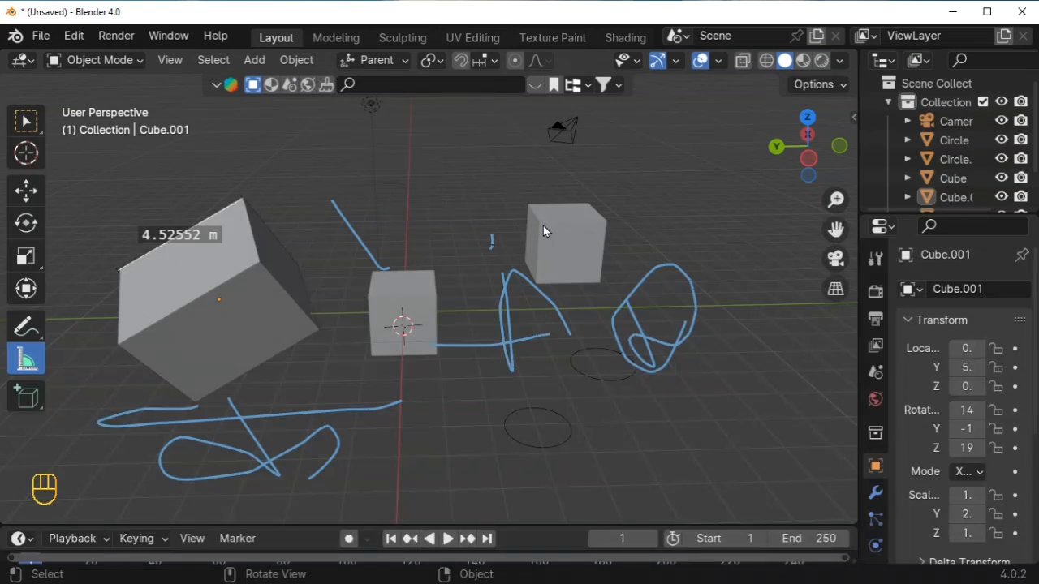
{"action": "left_click_drag", "start_coordinate": [540, 225], "coordinate": [601, 280]}
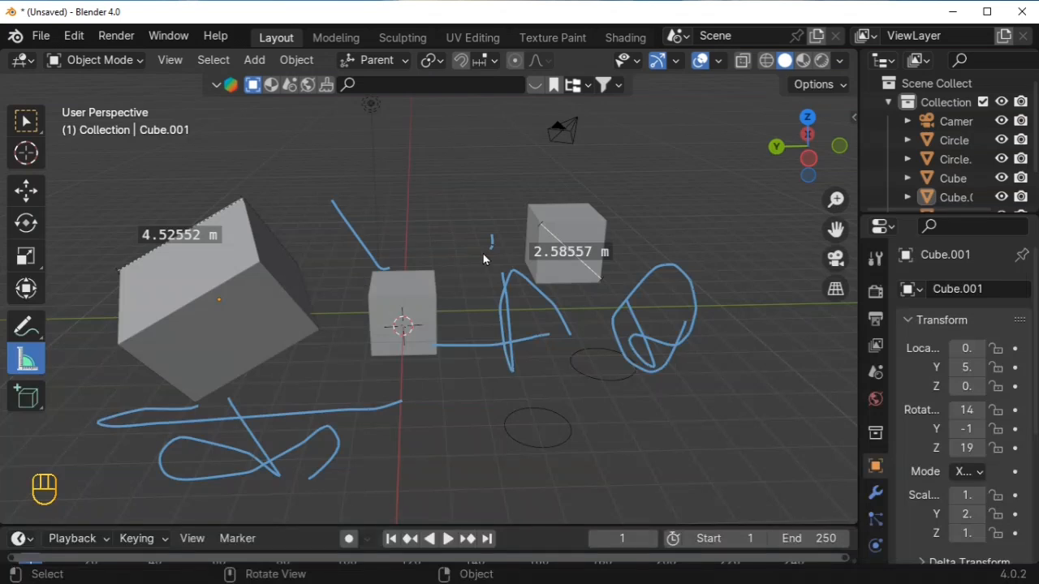
{"action": "scroll", "coordinate": [331, 310], "scroll_direction": "down", "scroll_amount": 2}
{"action": "left_click_drag", "start_coordinate": [142, 214], "coordinate": [611, 351]}
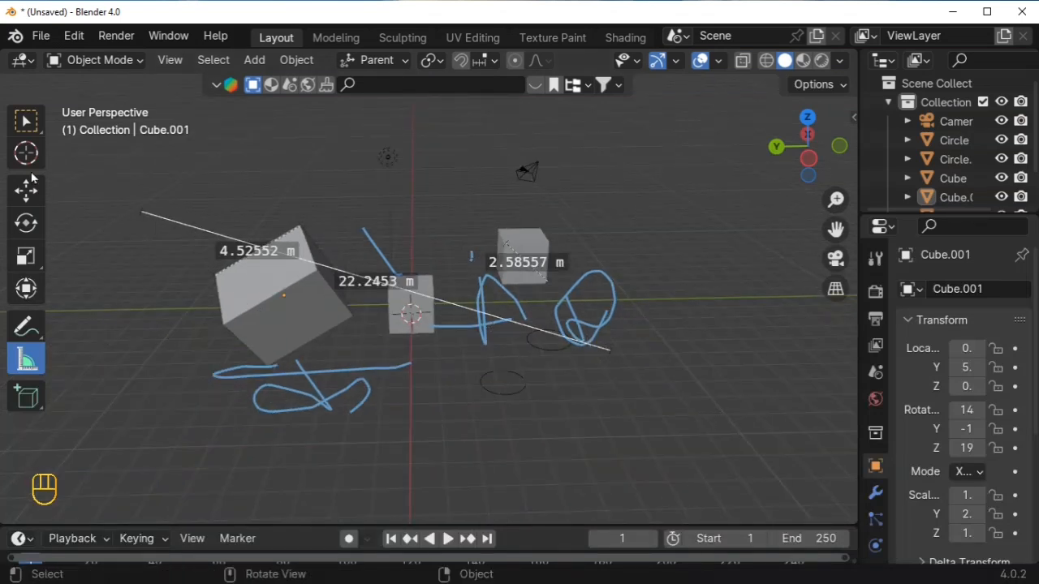
Return to the Select Box tool, select only the large rotated cube and delete it.
{"action": "left_click", "coordinate": [26, 121]}
{"action": "left_click_drag", "start_coordinate": [183, 179], "coordinate": [643, 414]}
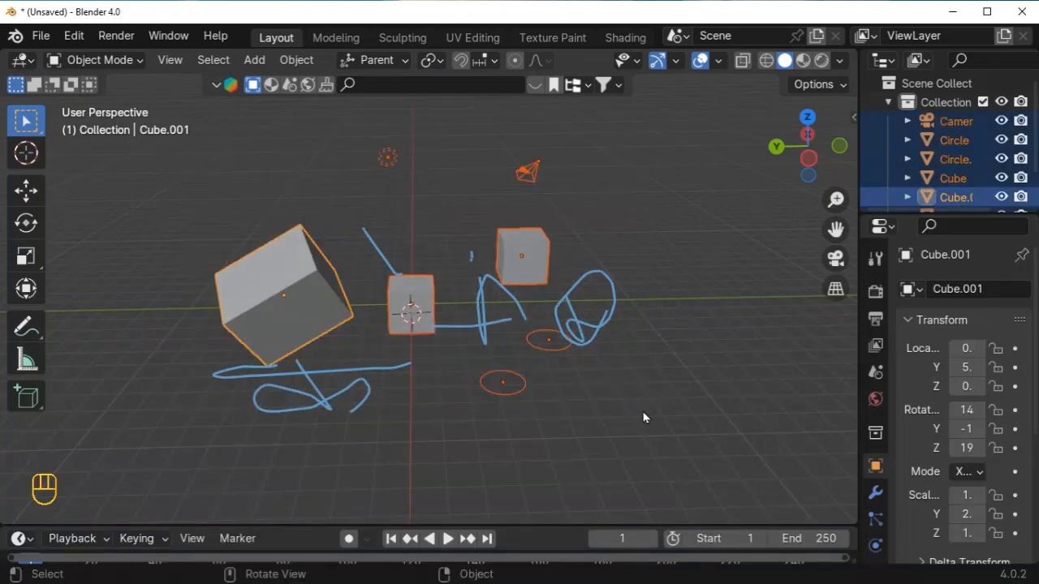
{"action": "right_click", "coordinate": [643, 412]}
{"action": "left_click", "coordinate": [235, 262]}
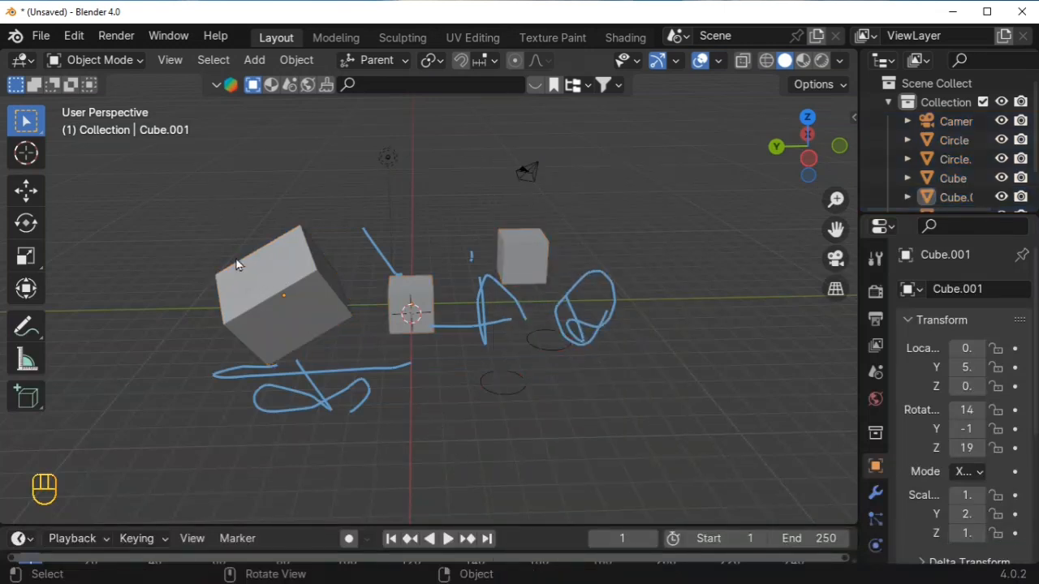
{"action": "left_click", "coordinate": [279, 305]}
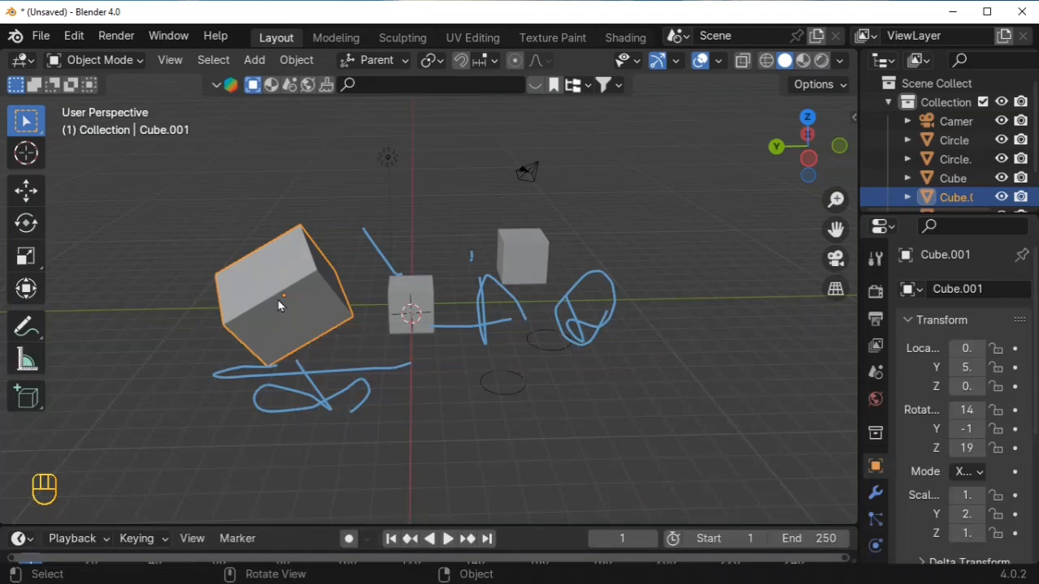
{"action": "key", "text": "x"}
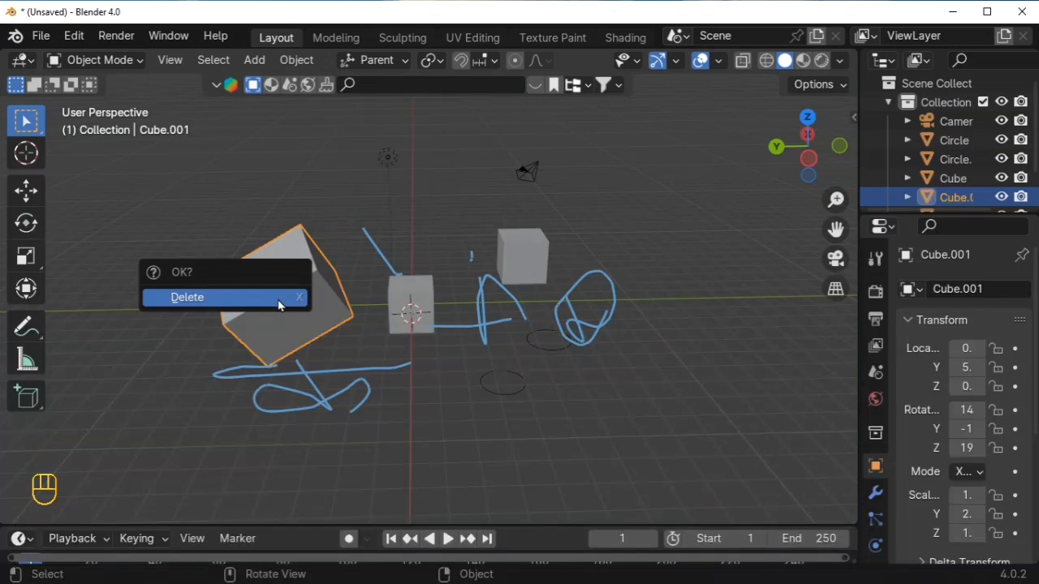
{"action": "left_click", "coordinate": [277, 299]}
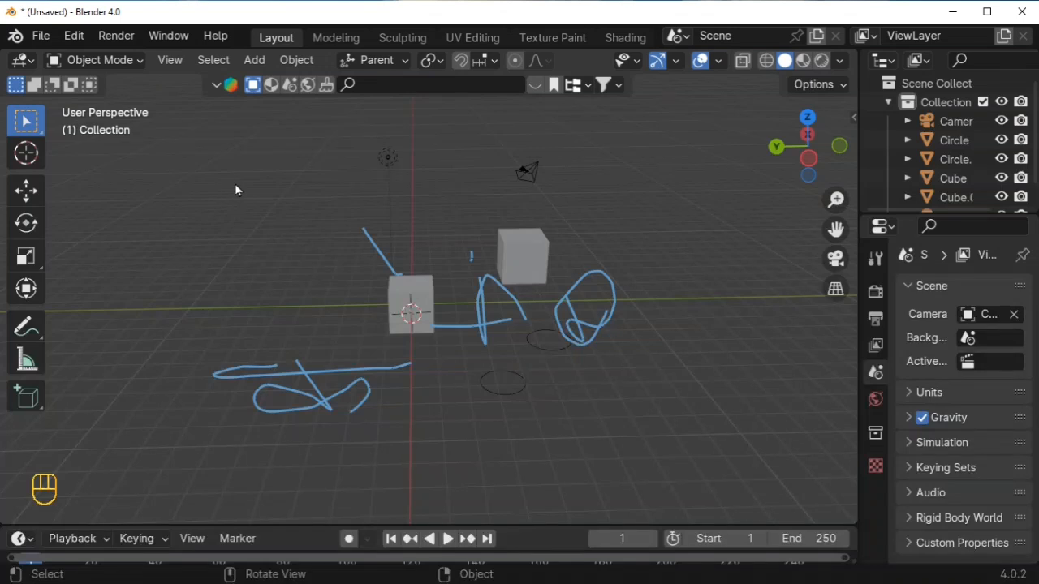
Box-select all remaining objects, including the camera and light, and delete them.
{"action": "left_click_drag", "start_coordinate": [184, 145], "coordinate": [655, 435]}
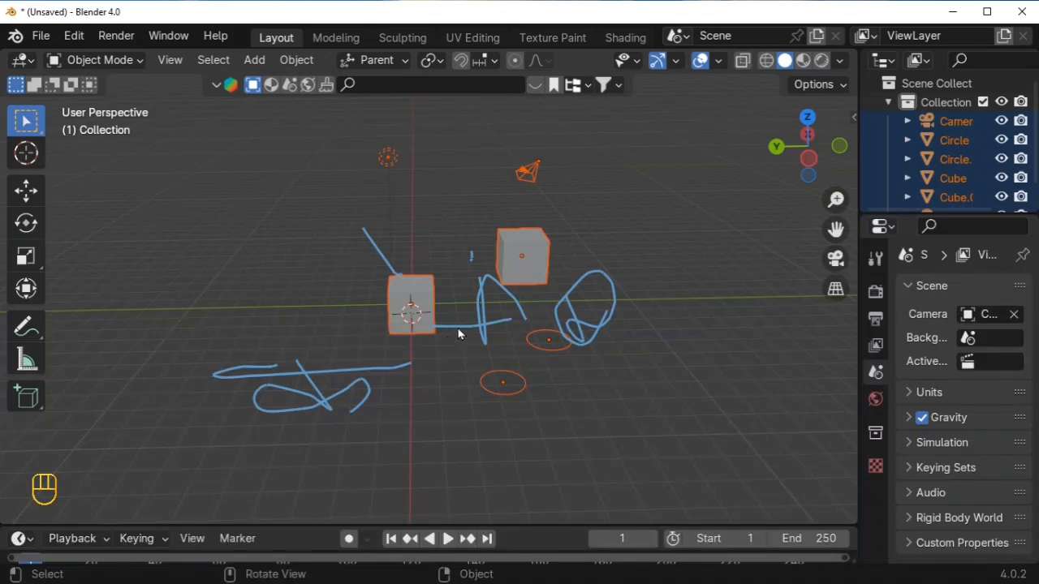
{"action": "right_click", "coordinate": [316, 233]}
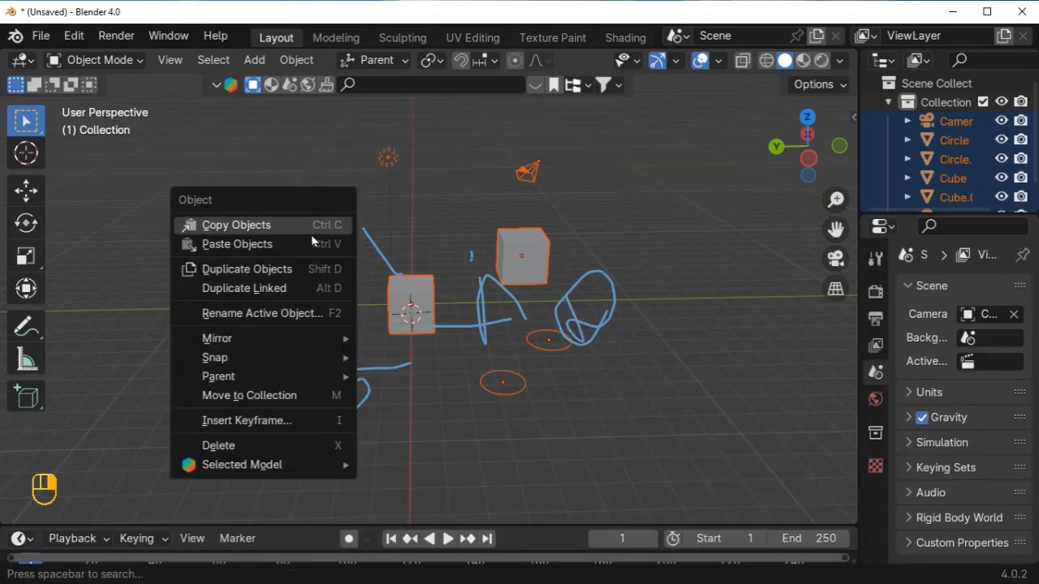
{"action": "left_click", "coordinate": [248, 446]}
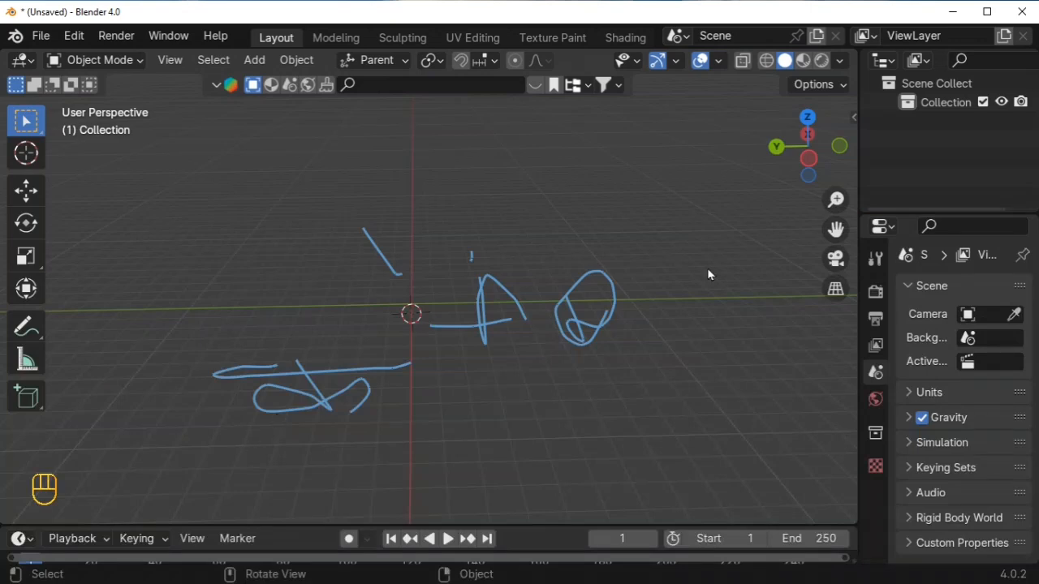
Try to box-select the leftover annotation strokes and delete them as objects.
{"action": "mouse_move", "coordinate": [139, 171]}
{"action": "left_mouse_down"}
{"action": "mouse_move", "coordinate": [267, 262]}
{"action": "mouse_move", "coordinate": [656, 445]}
{"action": "left_mouse_up"}
{"action": "right_click", "coordinate": [657, 419]}
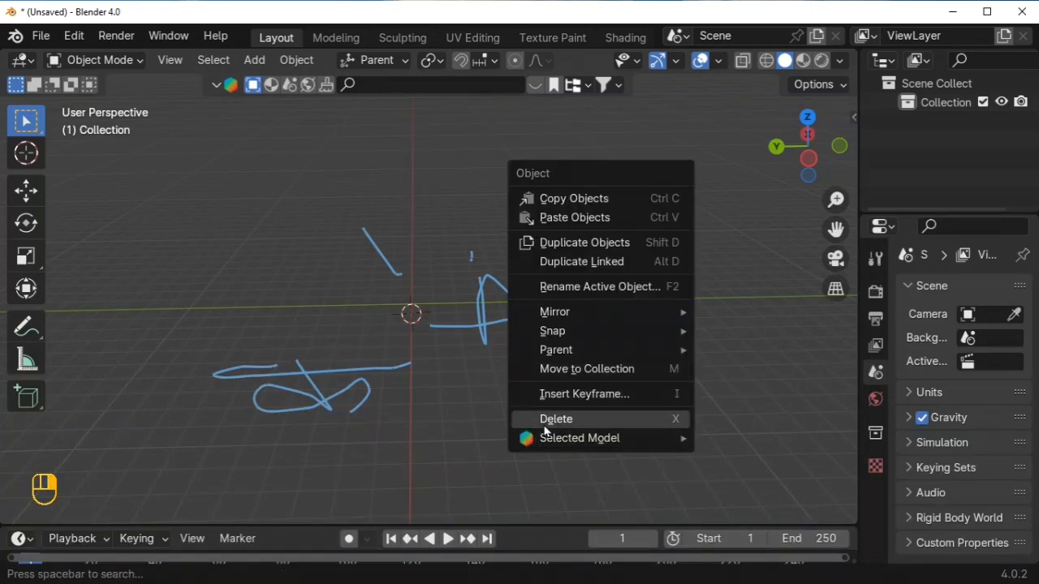
{"action": "left_click", "coordinate": [528, 420]}
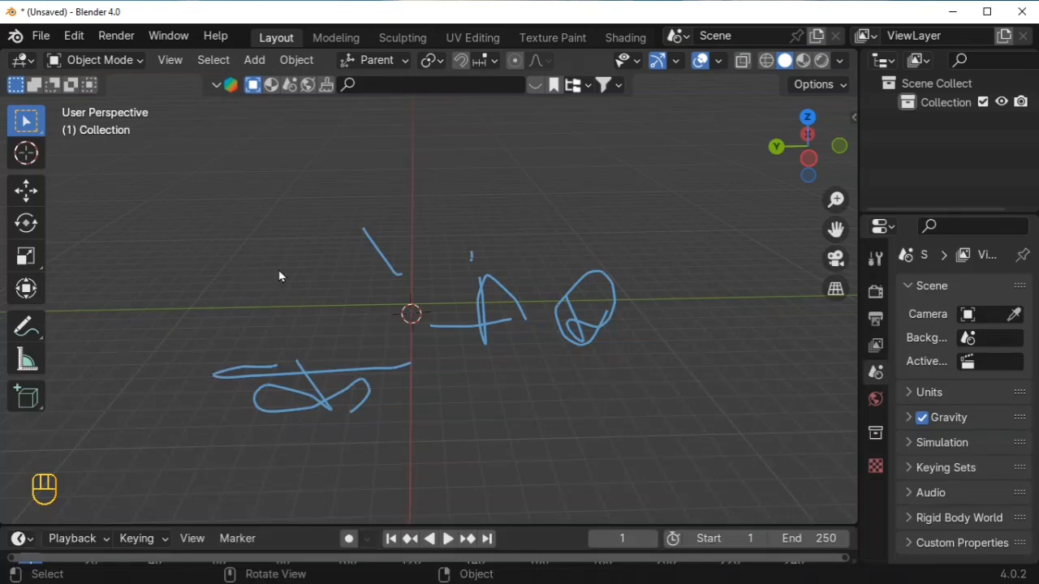
Draw a long, narrow box on the floor on the positive Y side with the Add Cube tool.
{"action": "left_click", "coordinate": [23, 401]}
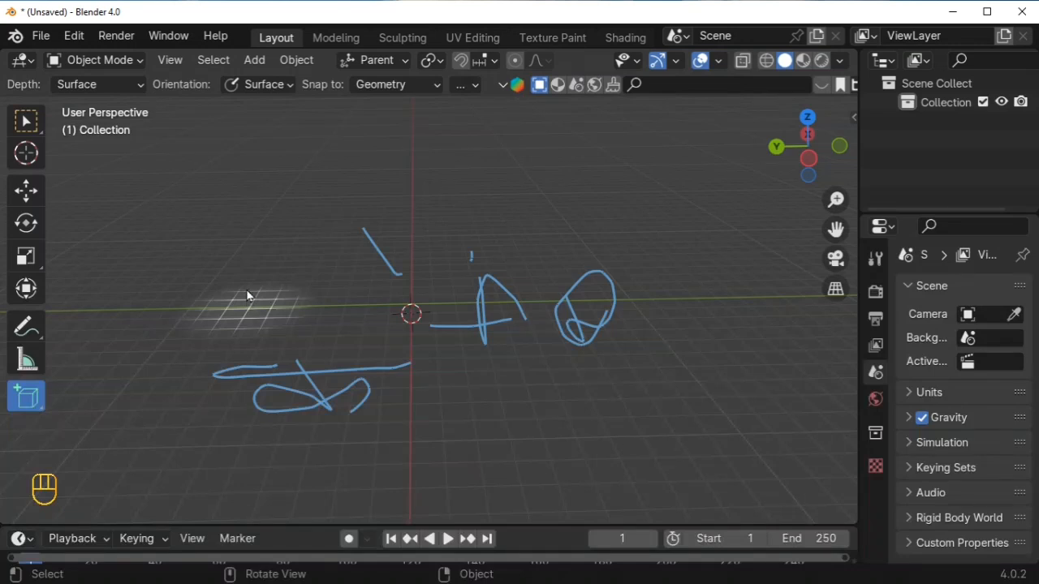
{"action": "left_click_drag", "start_coordinate": [253, 268], "coordinate": [270, 182]}
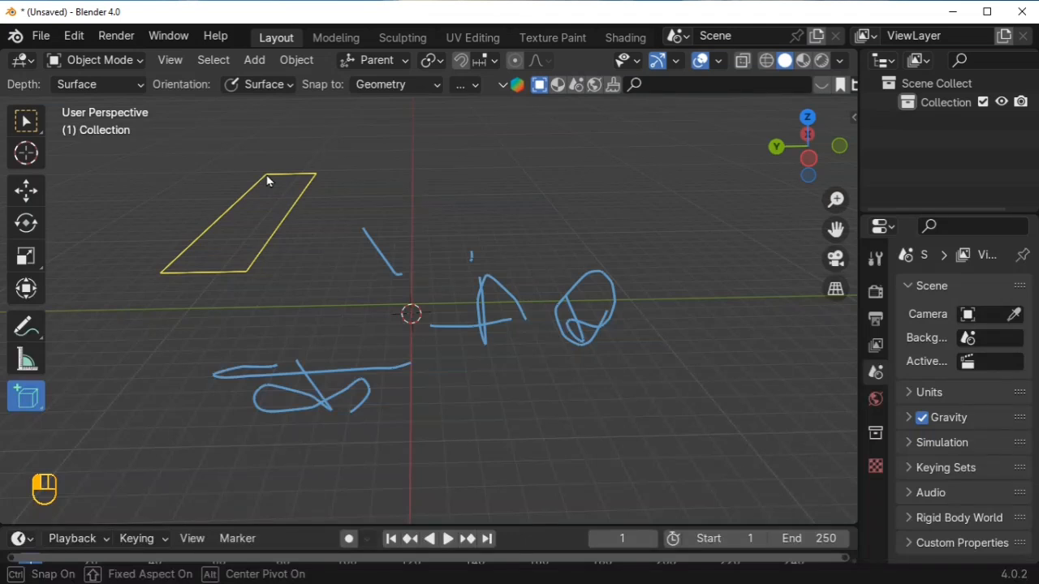
{"action": "left_click_drag", "start_coordinate": [269, 182], "coordinate": [268, 175]}
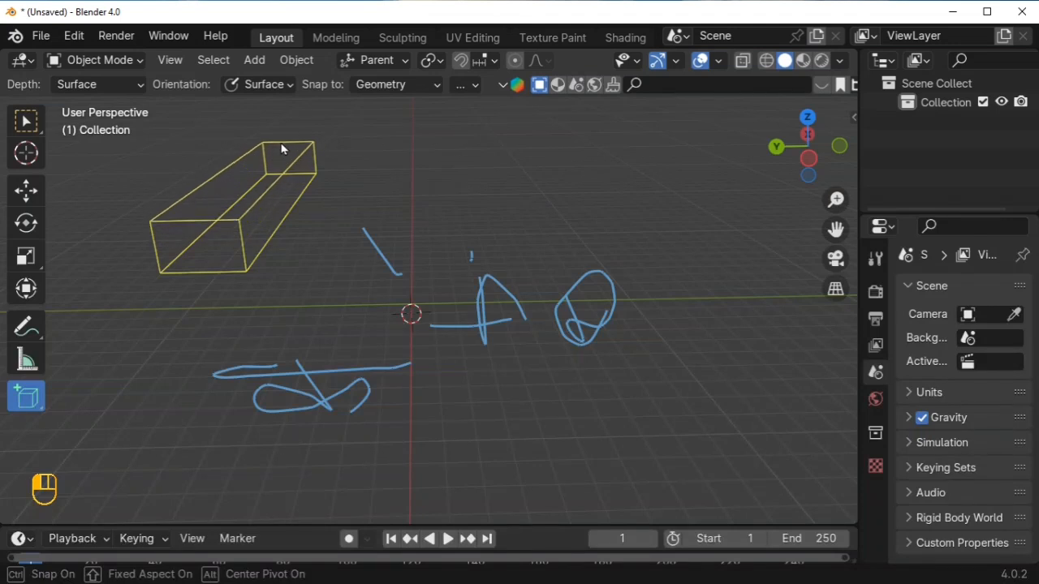
{"action": "left_click", "coordinate": [280, 143]}
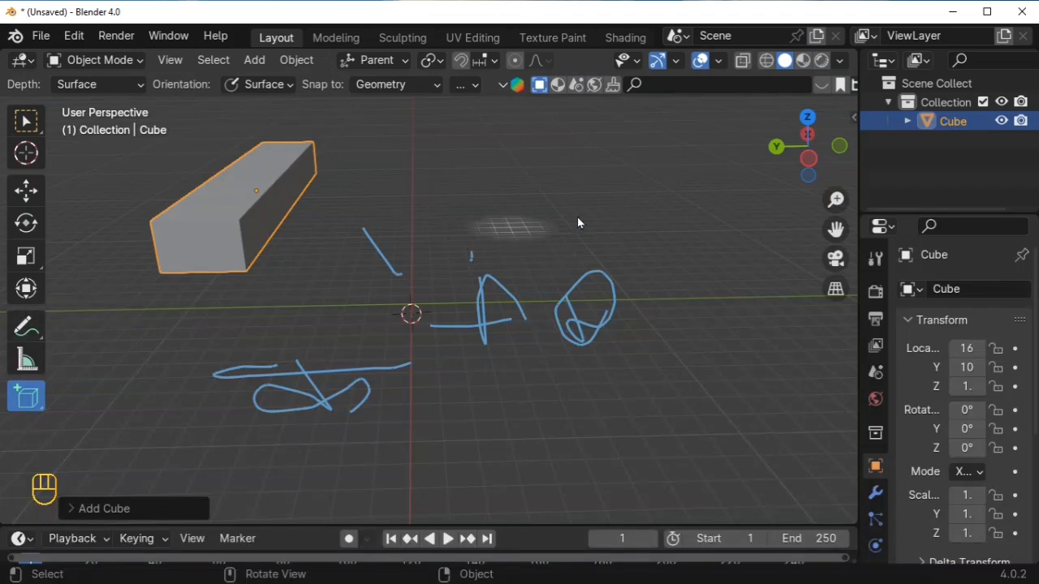
Draw a wide, thin slab on the negative Y side of the floor, and return to the Select Box tool.
{"action": "left_click_drag", "start_coordinate": [697, 322], "coordinate": [714, 198]}
{"action": "left_click", "coordinate": [714, 198]}
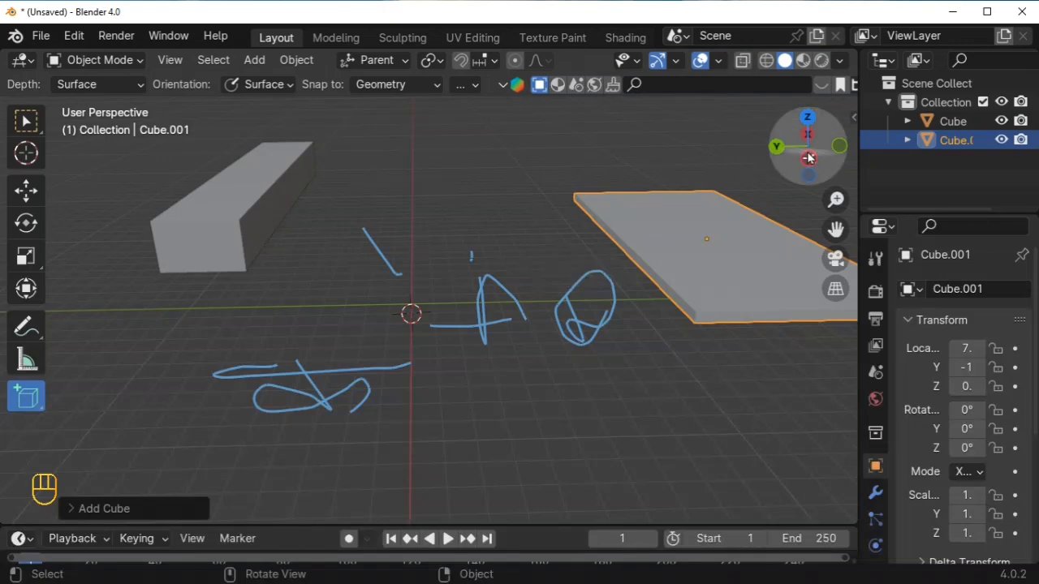
{"action": "left_click", "coordinate": [26, 120]}
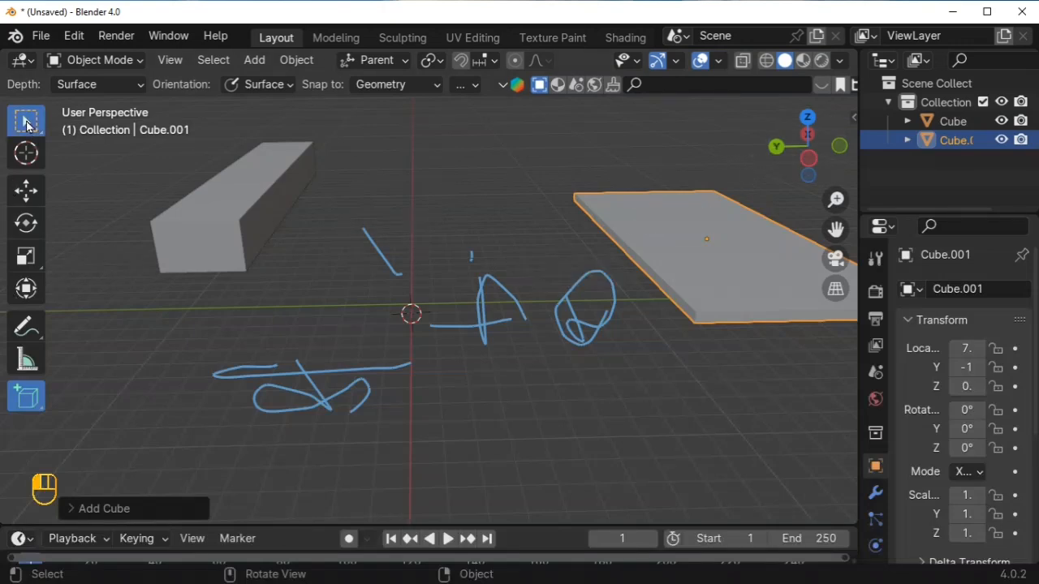
{"action": "mouse_move", "coordinate": [810, 145]}
{"action": "left_mouse_down"}
{"action": "mouse_move", "coordinate": [1037, 199]}
{"action": "mouse_move", "coordinate": [801, 145]}
{"action": "left_mouse_up"}
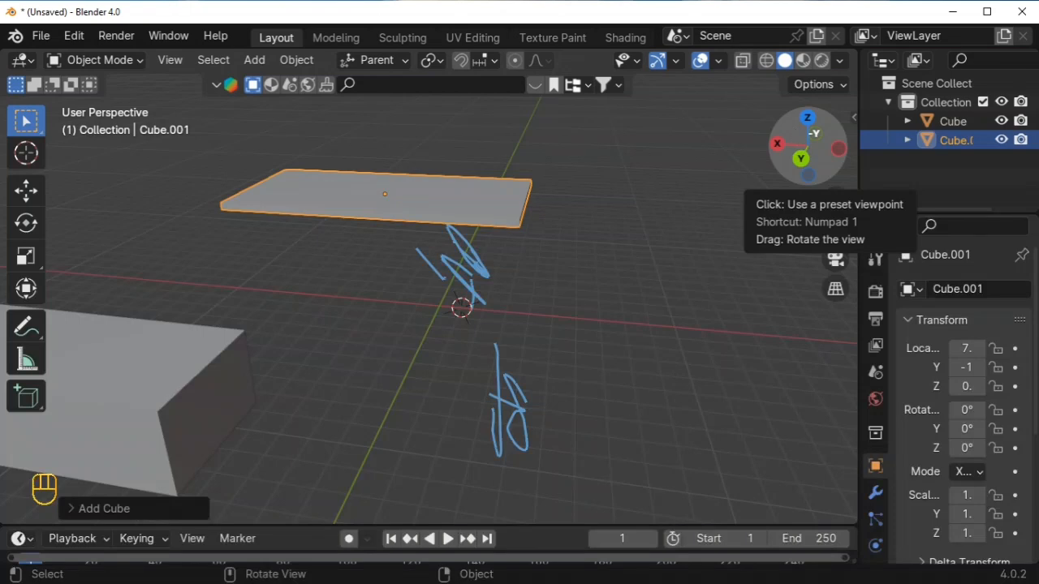
{"action": "left_click_drag", "start_coordinate": [796, 133], "coordinate": [748, 135]}
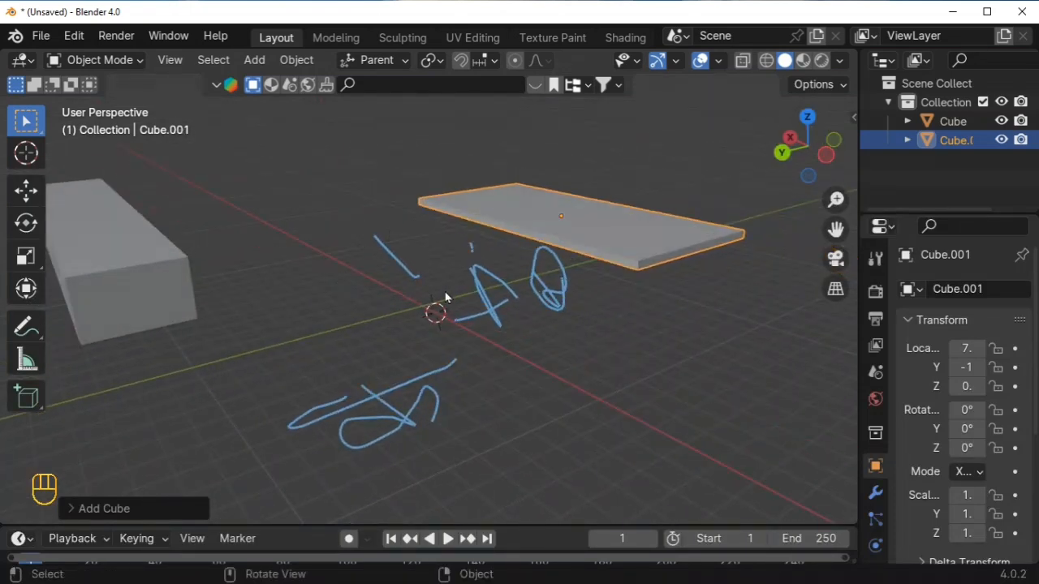
Add a plane mesh at the 3D cursor and scale it up about 13 times into a large floor.
{"action": "scroll", "coordinate": [433, 280], "scroll_direction": "down", "scroll_amount": 1}
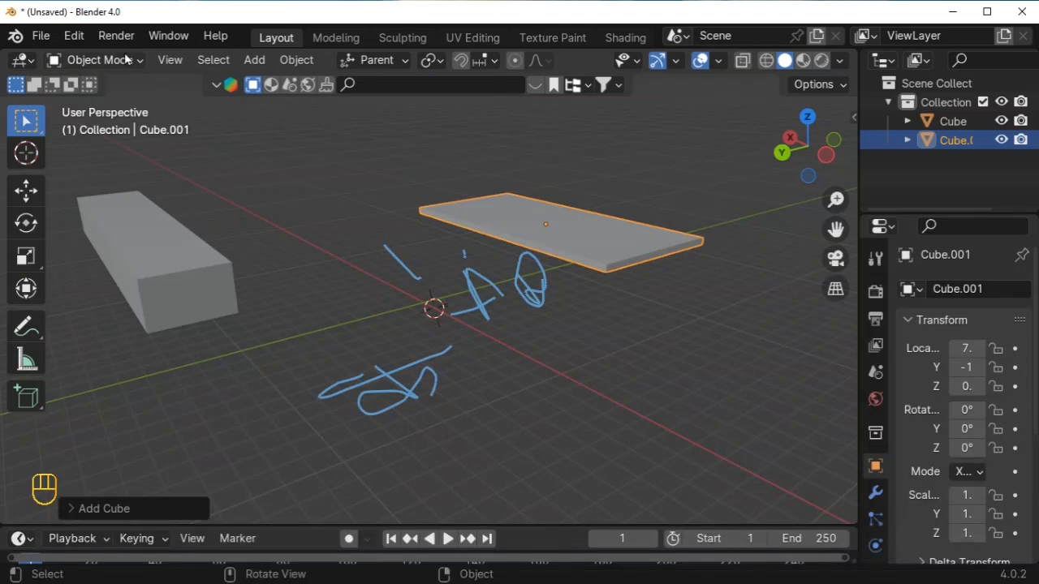
{"action": "left_click", "coordinate": [254, 61]}
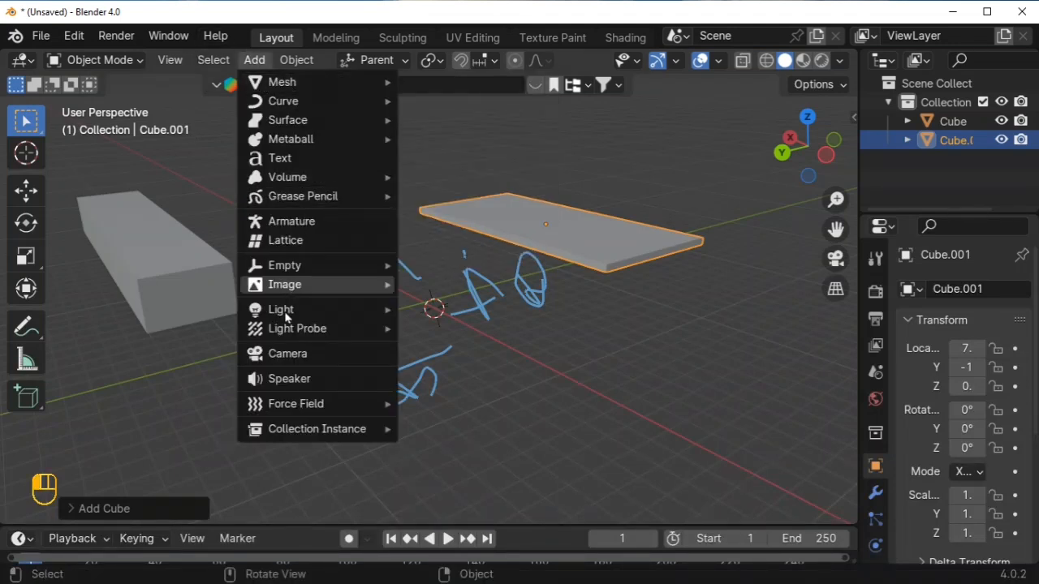
{"action": "mouse_move", "coordinate": [296, 401]}
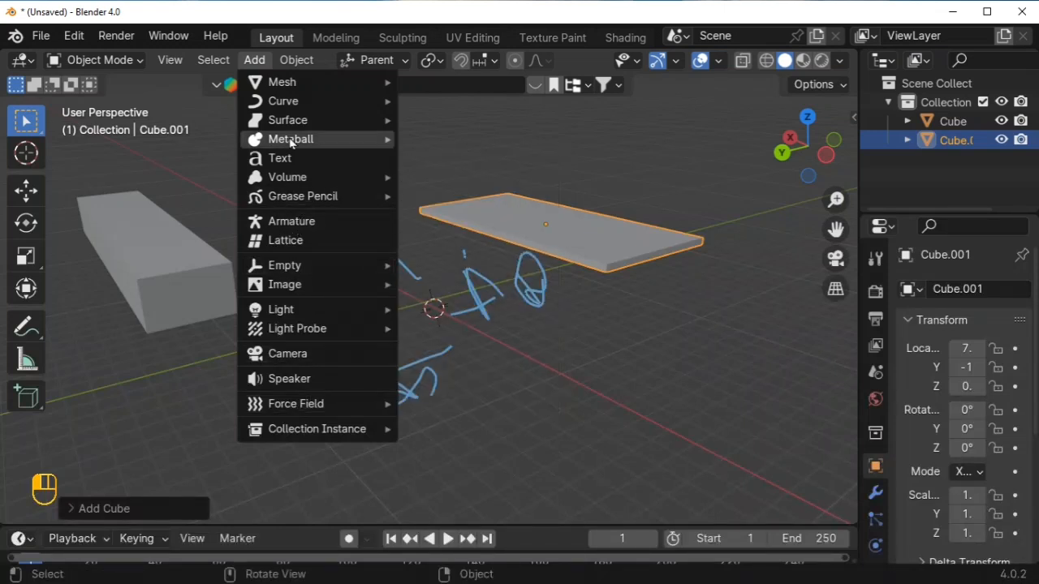
{"action": "mouse_move", "coordinate": [259, 81]}
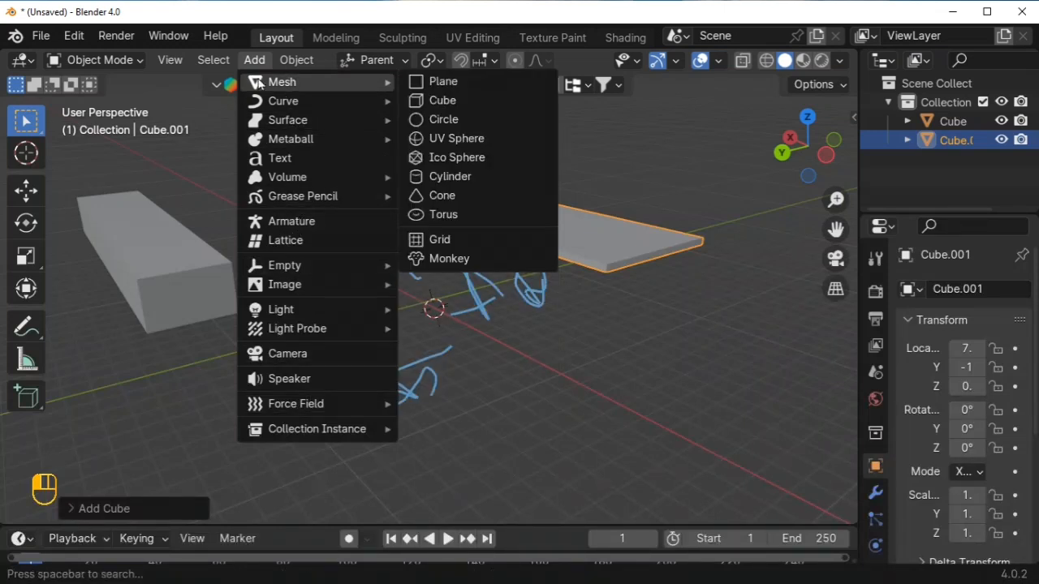
{"action": "left_click", "coordinate": [473, 81]}
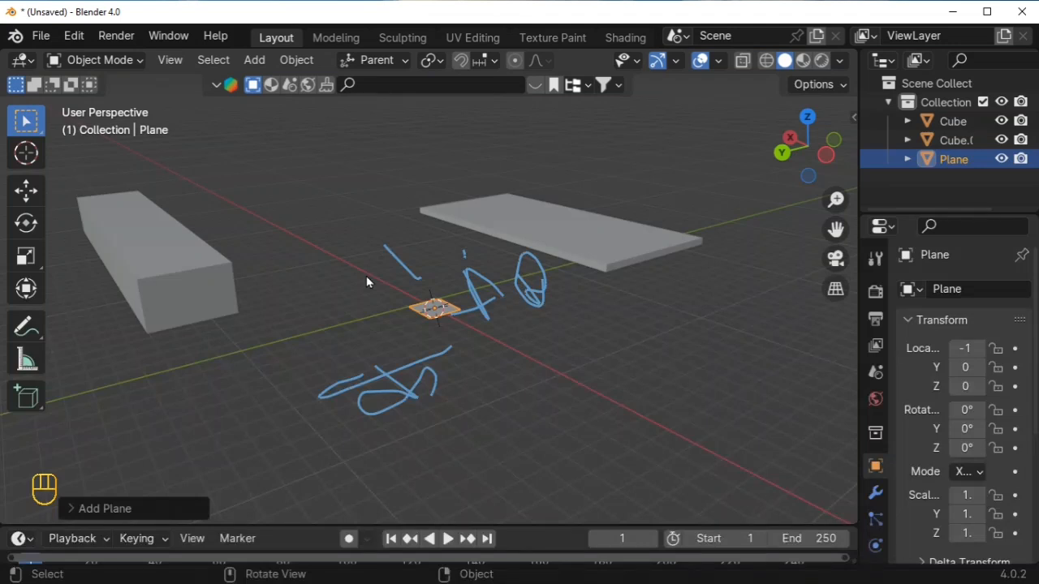
{"action": "key", "text": "s"}
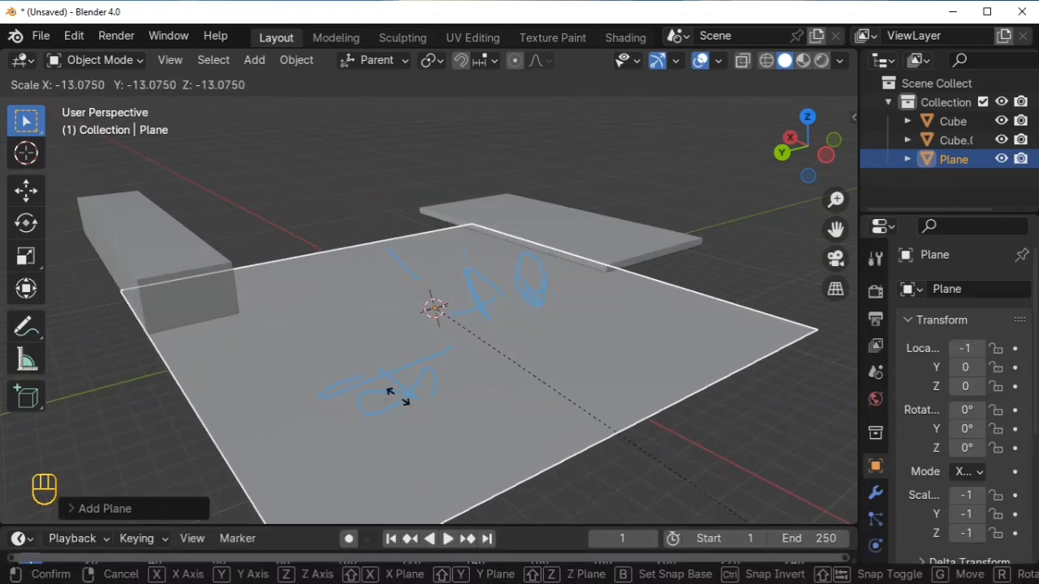
{"action": "left_click", "coordinate": [420, 408]}
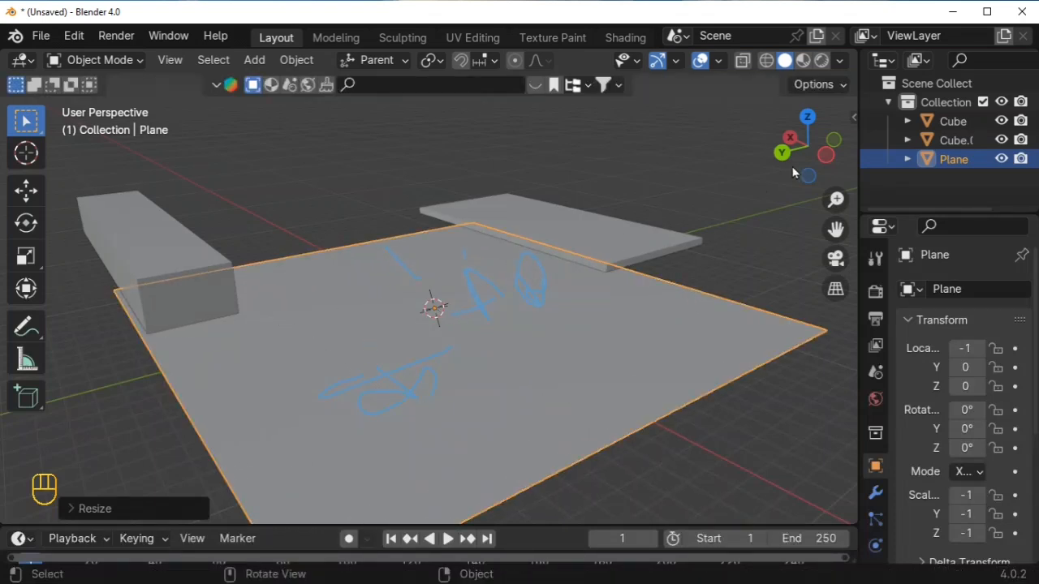
Add a Monkey mesh and move it up and away, past the far corner of the large plane.
{"action": "left_click_drag", "start_coordinate": [803, 154], "coordinate": [747, 146]}
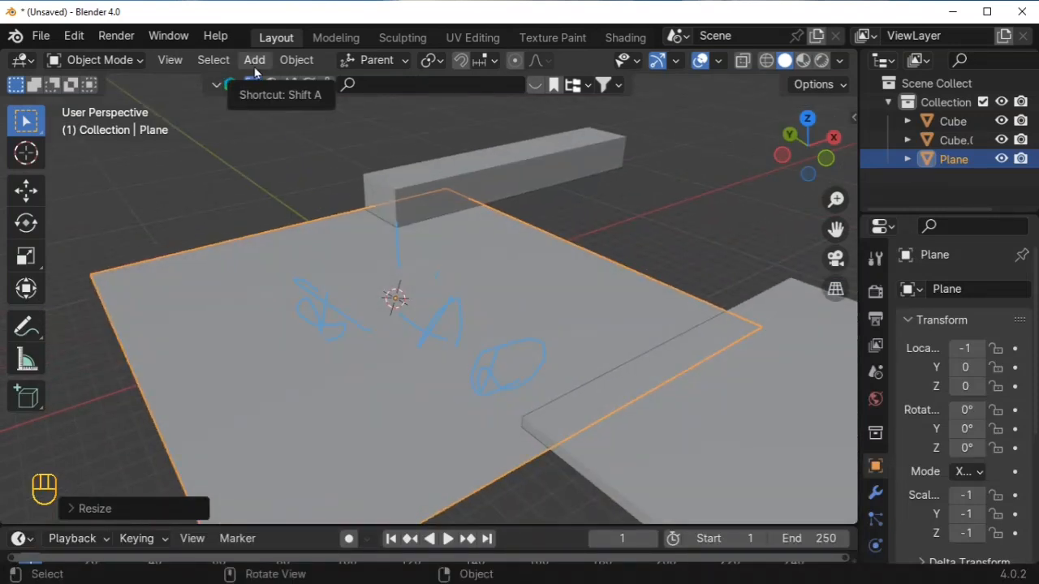
{"action": "key", "text": "shift+a"}
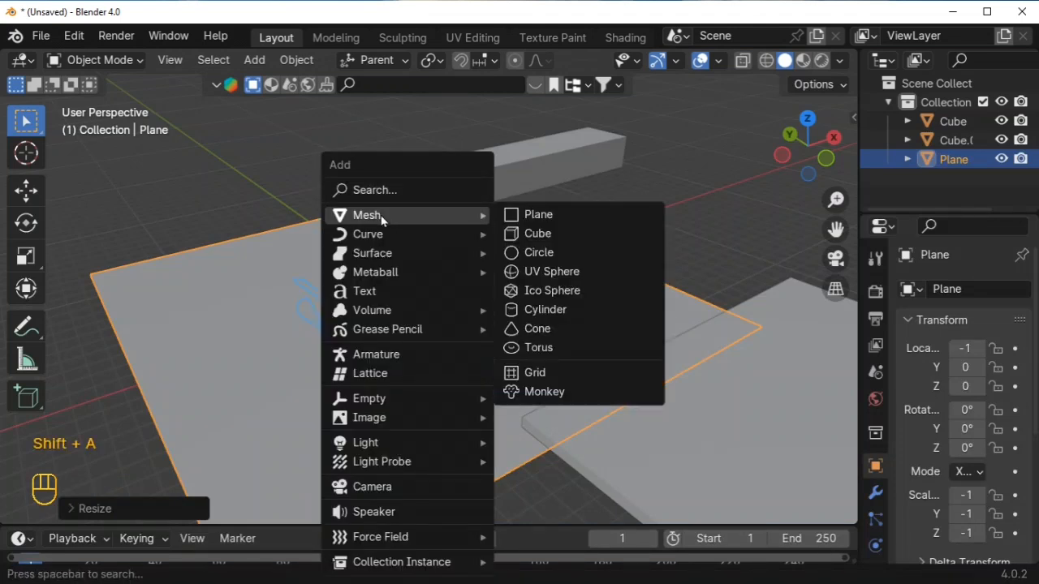
{"action": "mouse_move", "coordinate": [410, 220]}
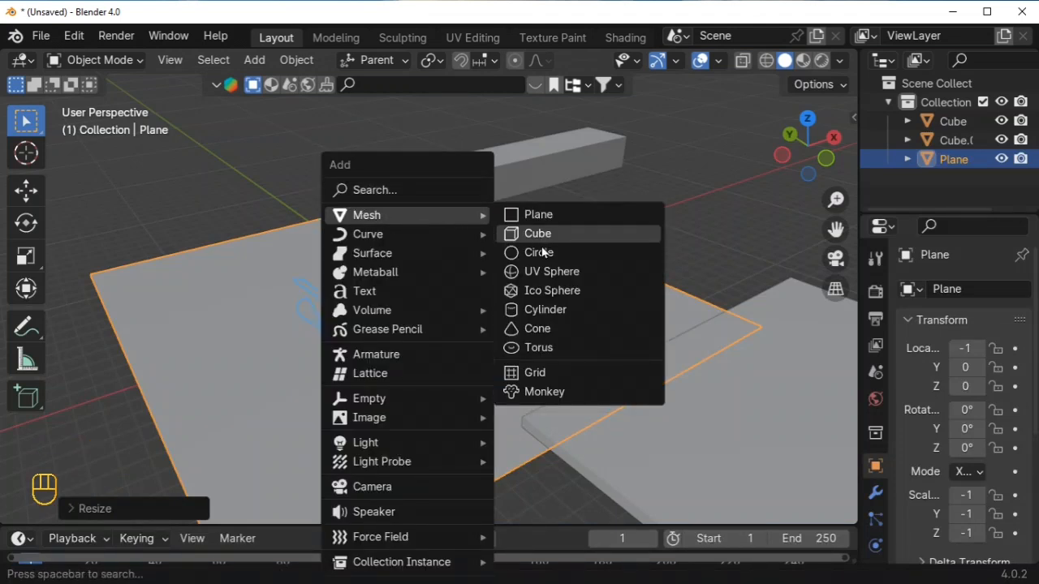
{"action": "left_click", "coordinate": [534, 390]}
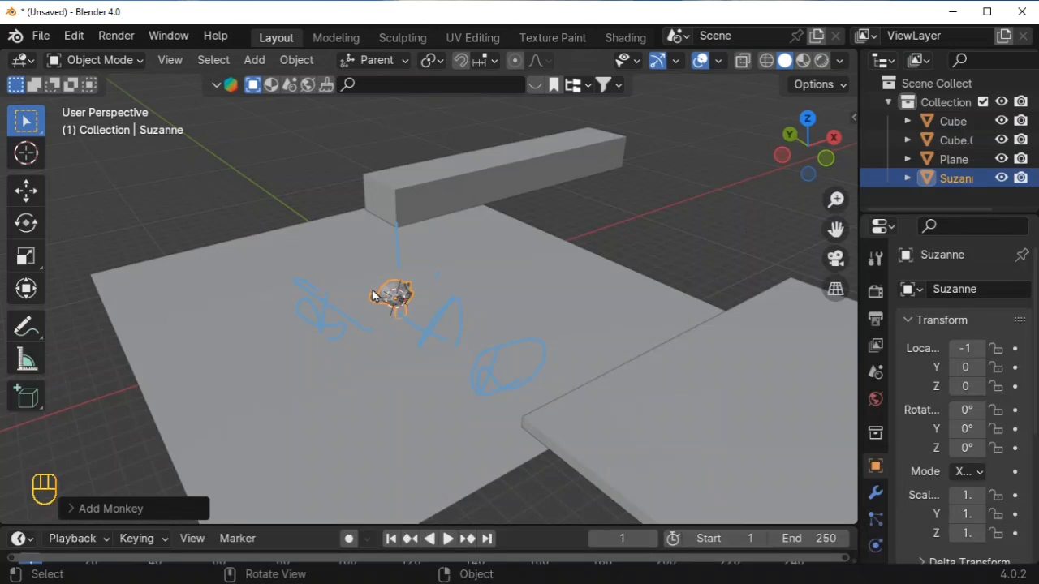
{"action": "key", "text": "g"}
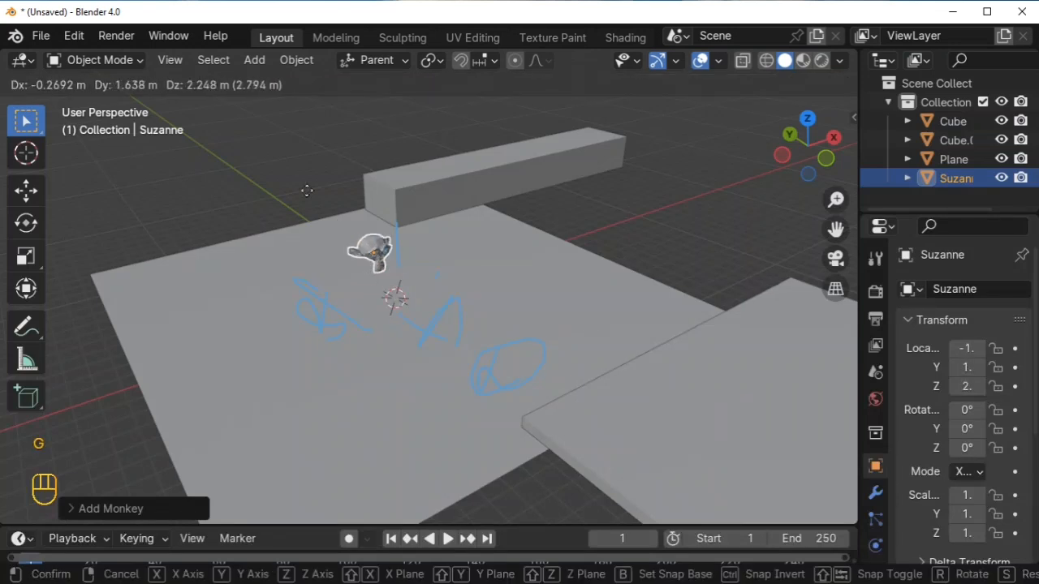
{"action": "left_click", "coordinate": [278, 174]}
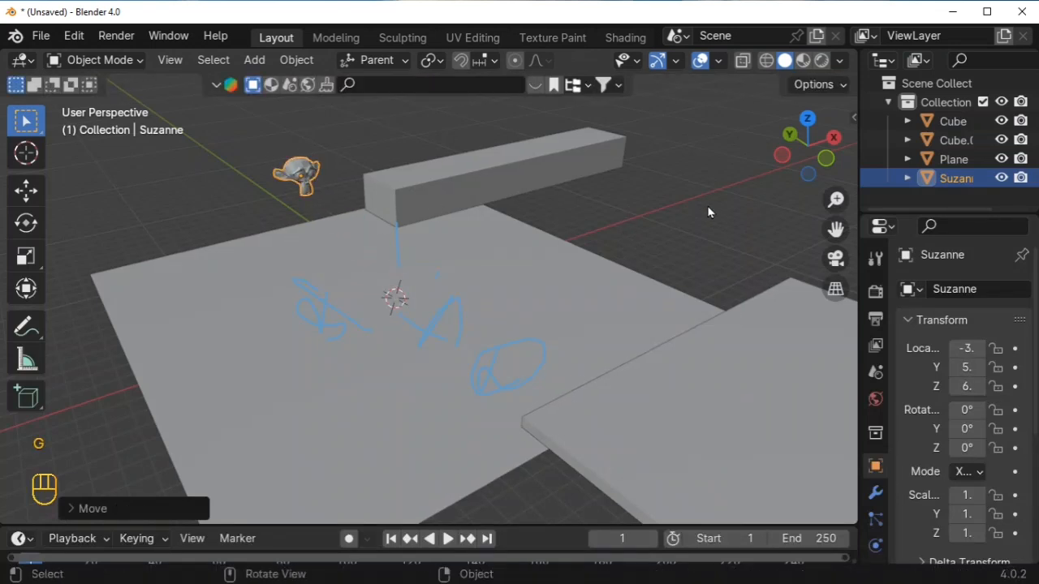
Select the monkey head and scale it uniformly by a factor of about -5.
{"action": "left_click_drag", "start_coordinate": [818, 151], "coordinate": [816, 149]}
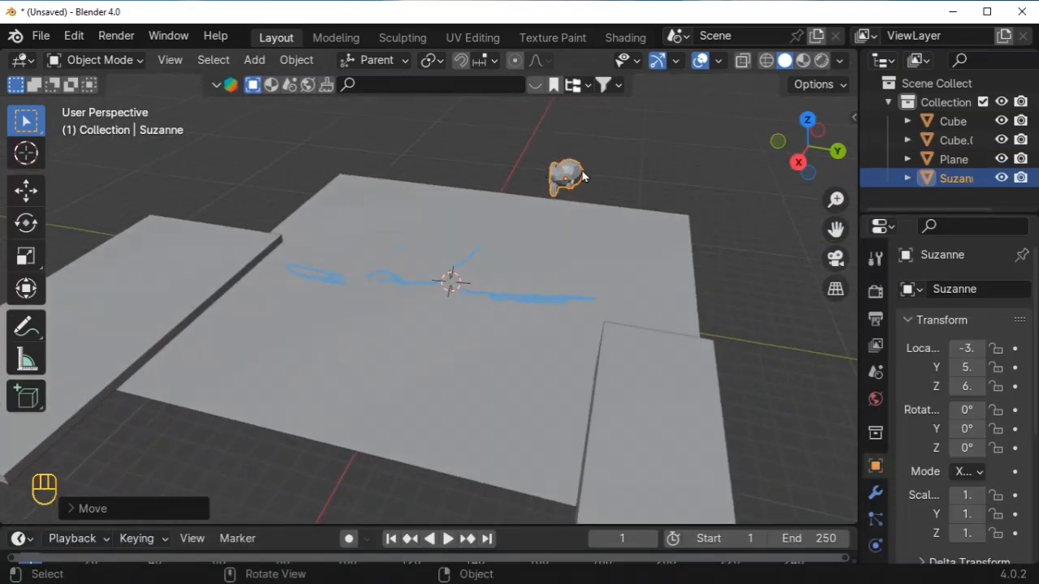
{"action": "left_click", "coordinate": [578, 173]}
{"action": "left_click", "coordinate": [619, 225]}
{"action": "left_click_drag", "start_coordinate": [773, 143], "coordinate": [816, 150]}
{"action": "left_click", "coordinate": [515, 163]}
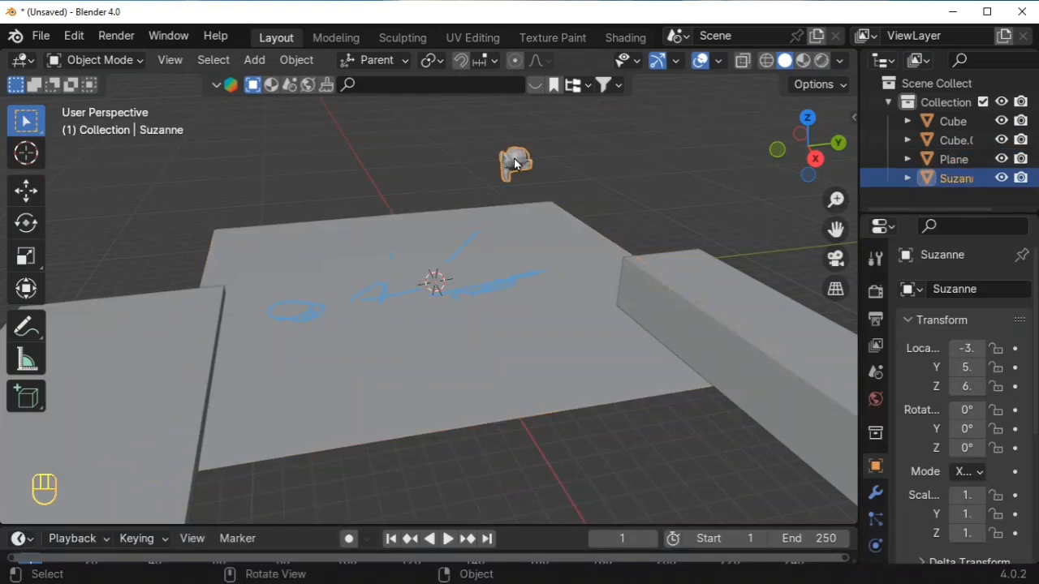
{"action": "key", "text": "s"}
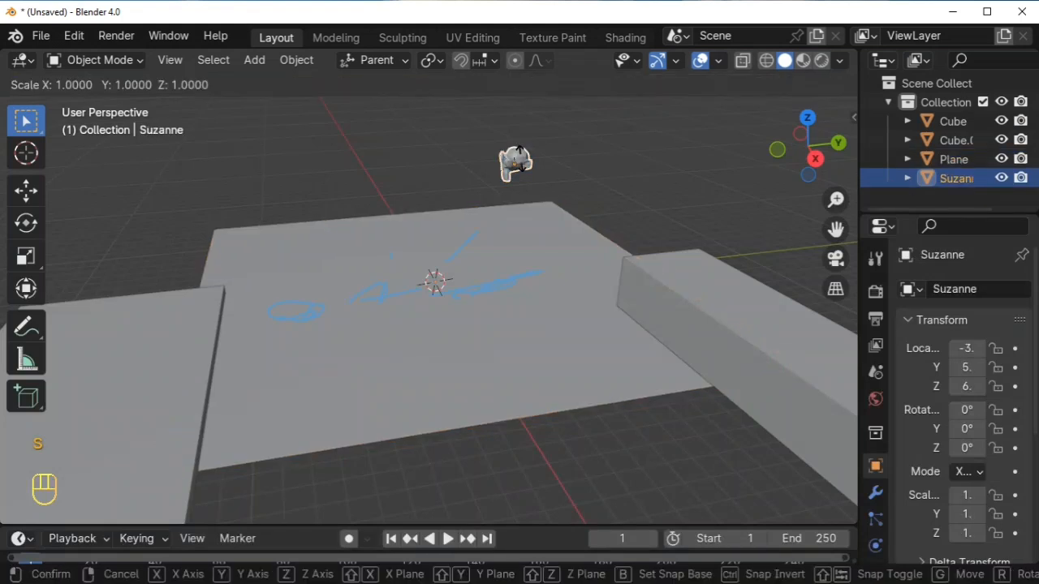
{"action": "left_click", "coordinate": [550, 174]}
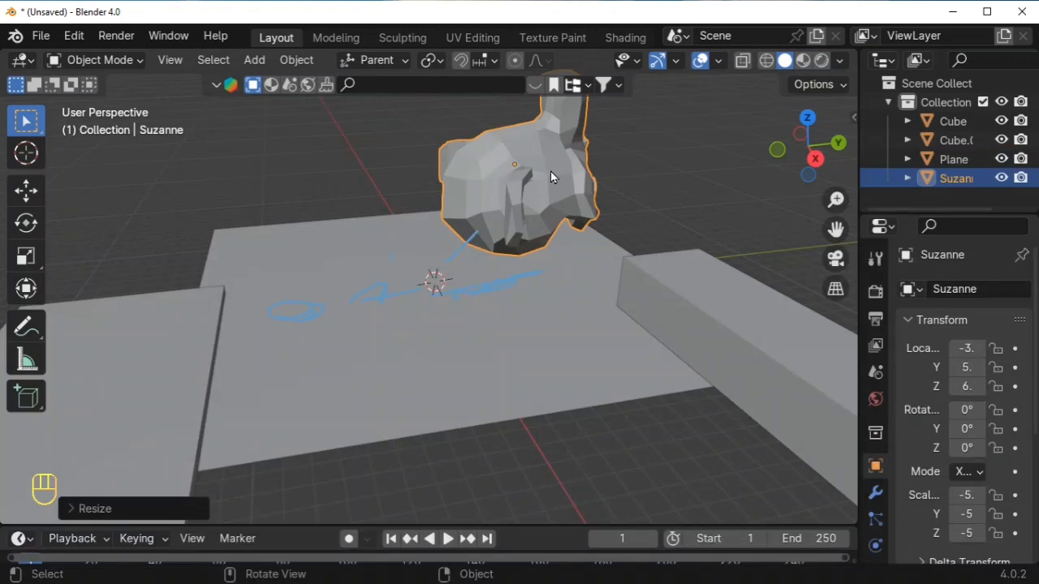
Rotate the monkey head about the X axis until it stands upright, and view it from the front.
{"action": "key", "text": "r"}
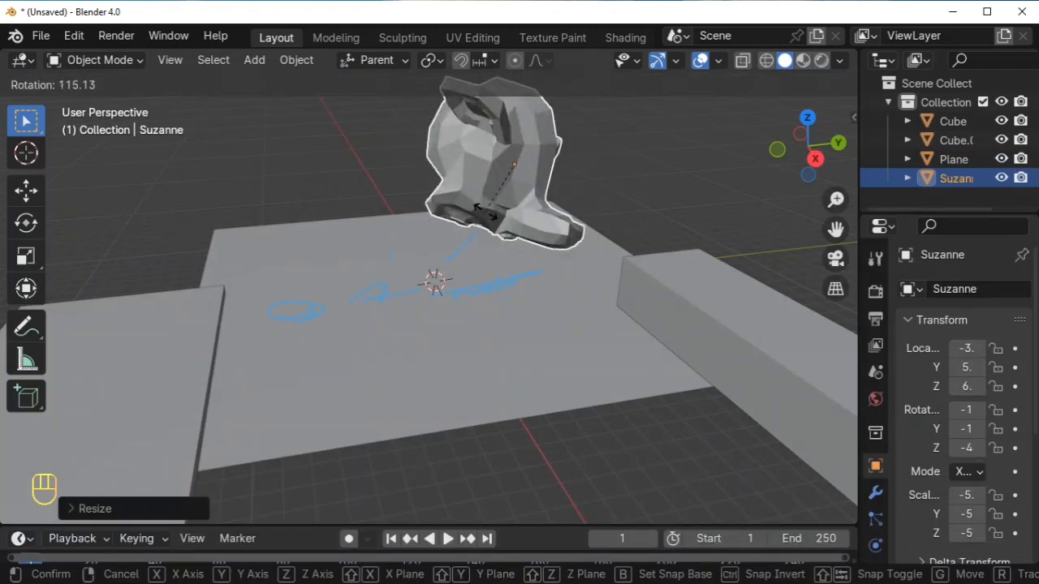
{"action": "key", "text": "y"}
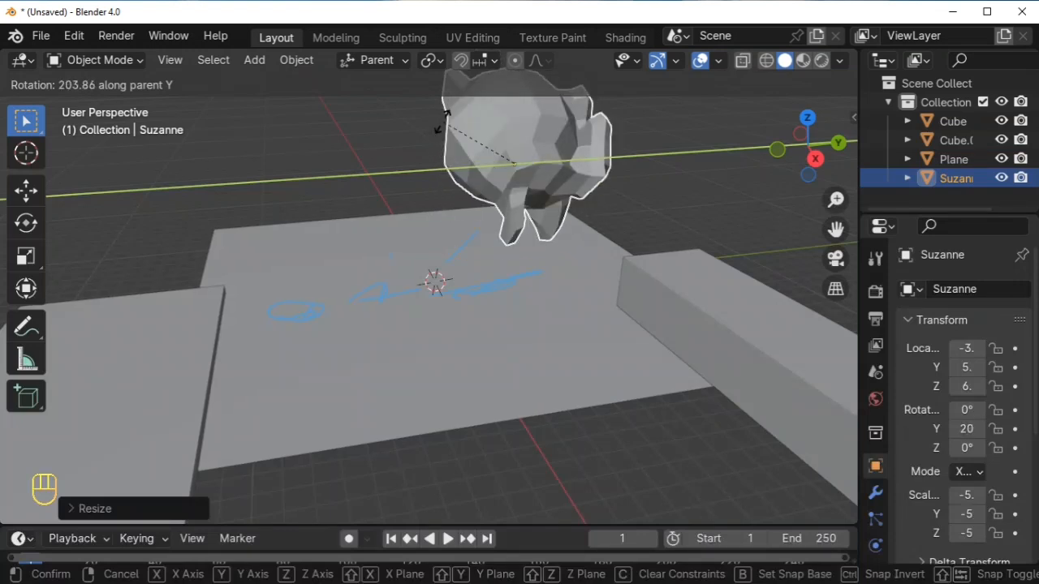
{"action": "key", "text": "x"}
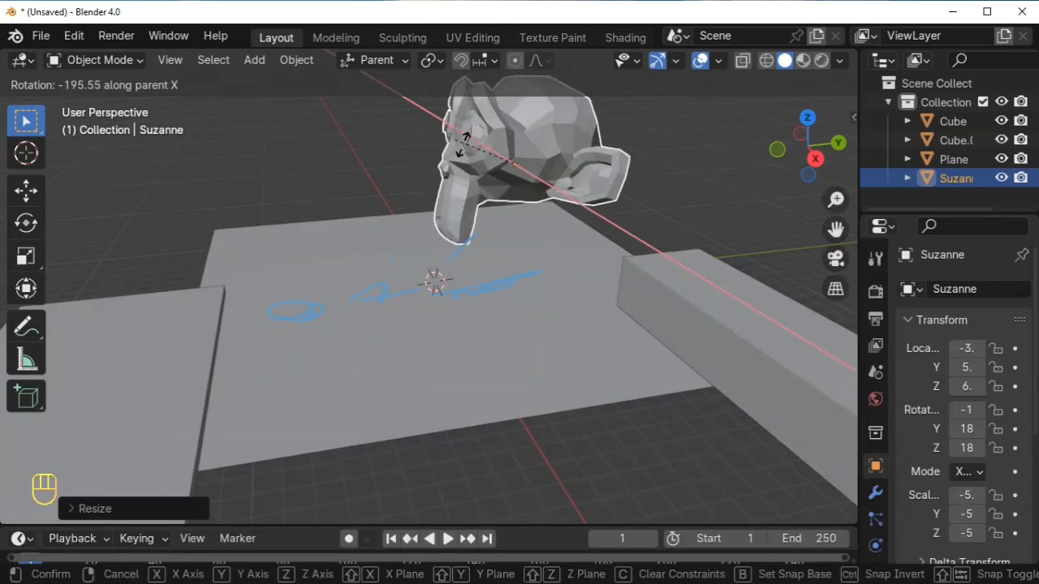
{"action": "left_click", "coordinate": [490, 164]}
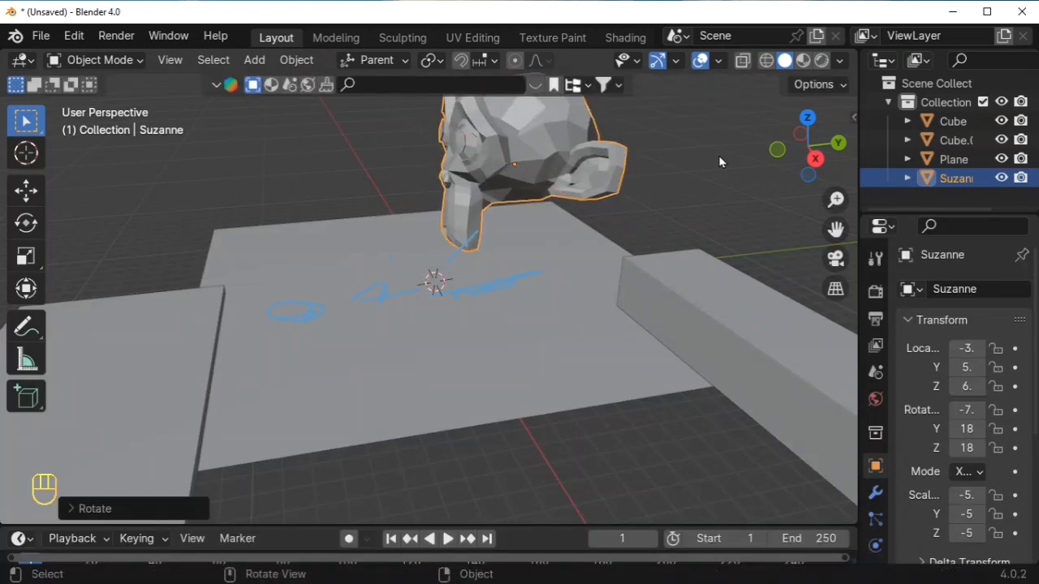
{"action": "left_click_drag", "start_coordinate": [783, 156], "coordinate": [735, 161]}
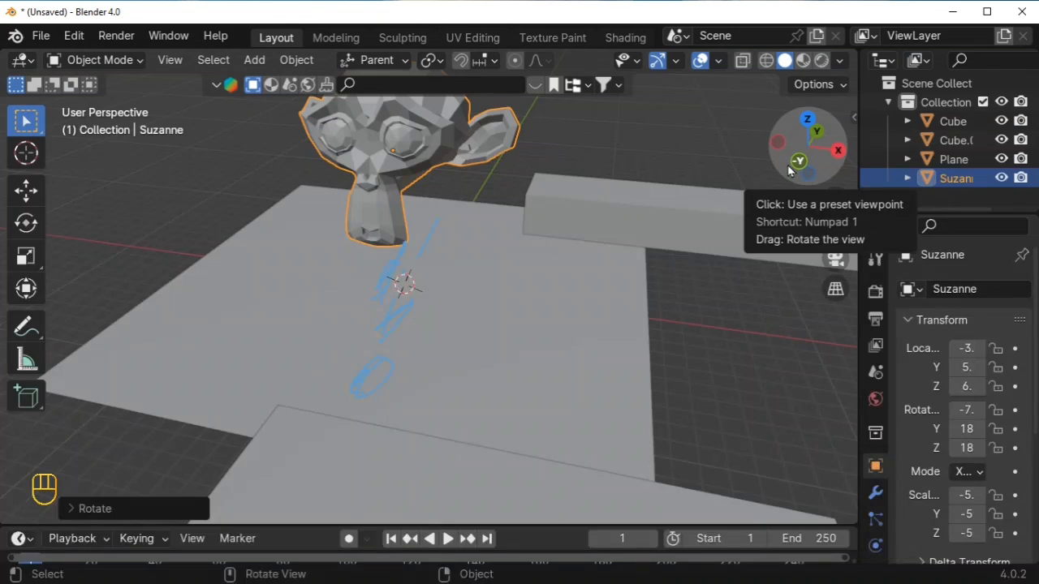
{"action": "scroll", "coordinate": [941, 499], "scroll_direction": "down", "scroll_amount": 3}
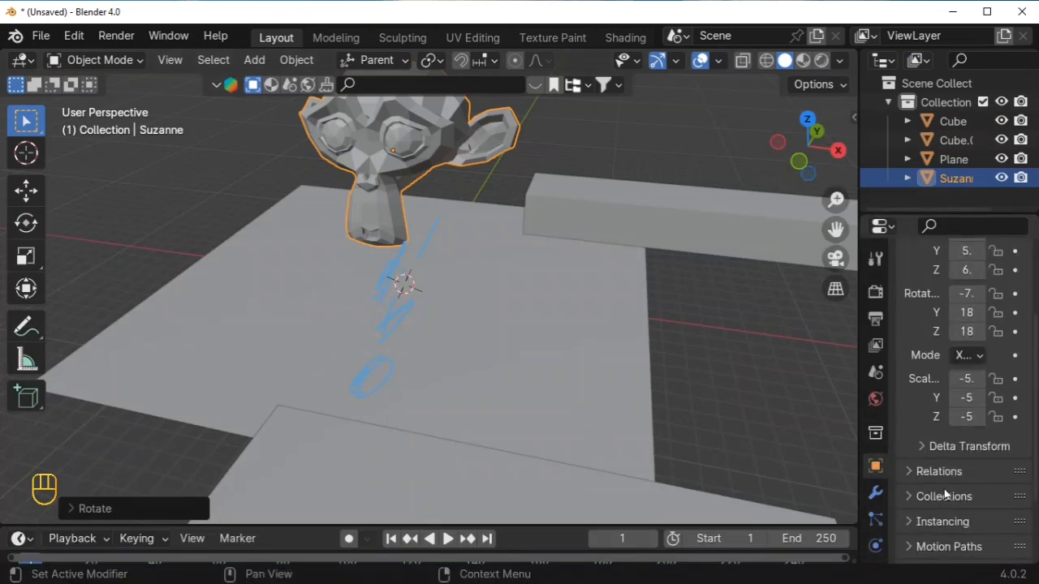
{"action": "scroll", "coordinate": [945, 495], "scroll_direction": "down", "scroll_amount": 3}
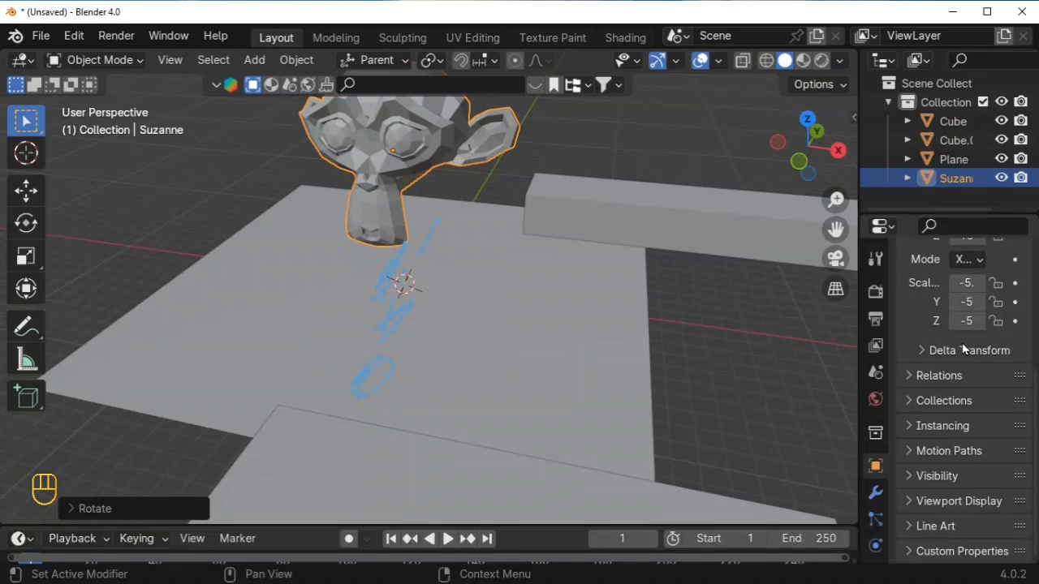
{"action": "scroll", "coordinate": [961, 342], "scroll_direction": "up", "scroll_amount": 2}
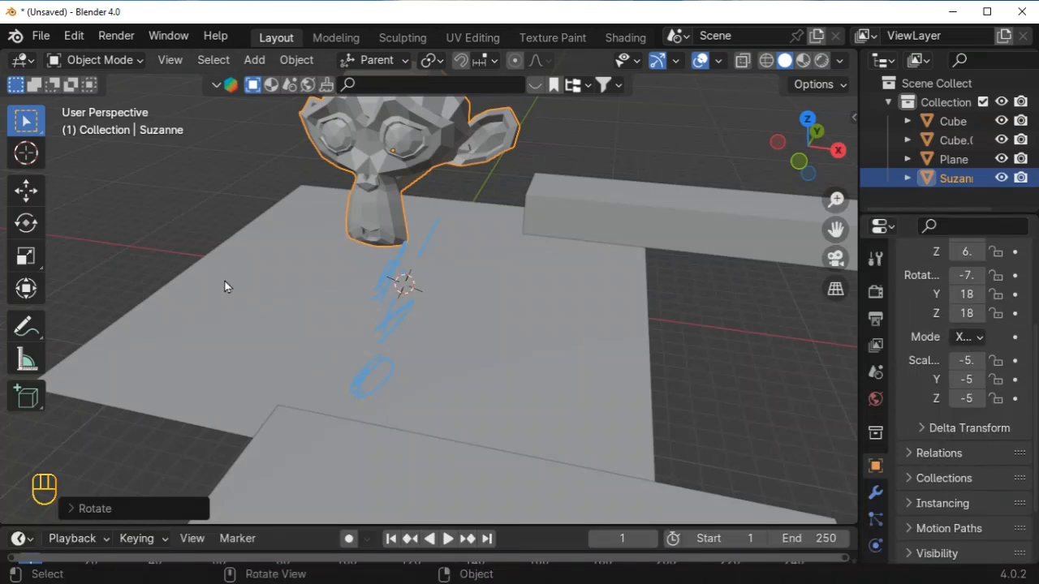
{"action": "scroll", "coordinate": [290, 302], "scroll_direction": "down", "scroll_amount": 3}
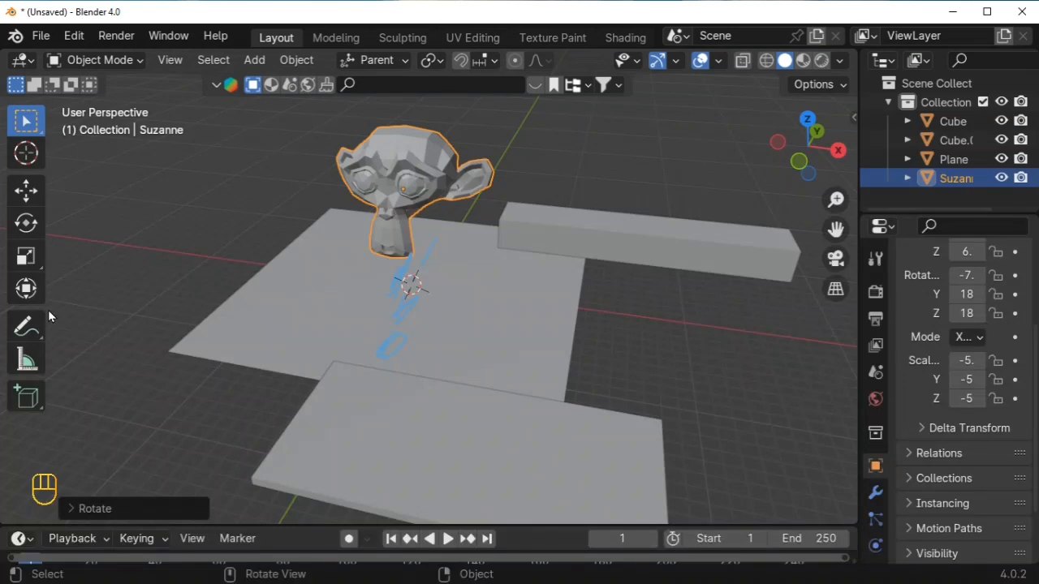
Toggle the viewport's toolbar off and on several times, leaving it hidden.
{"action": "key", "text": "t"}
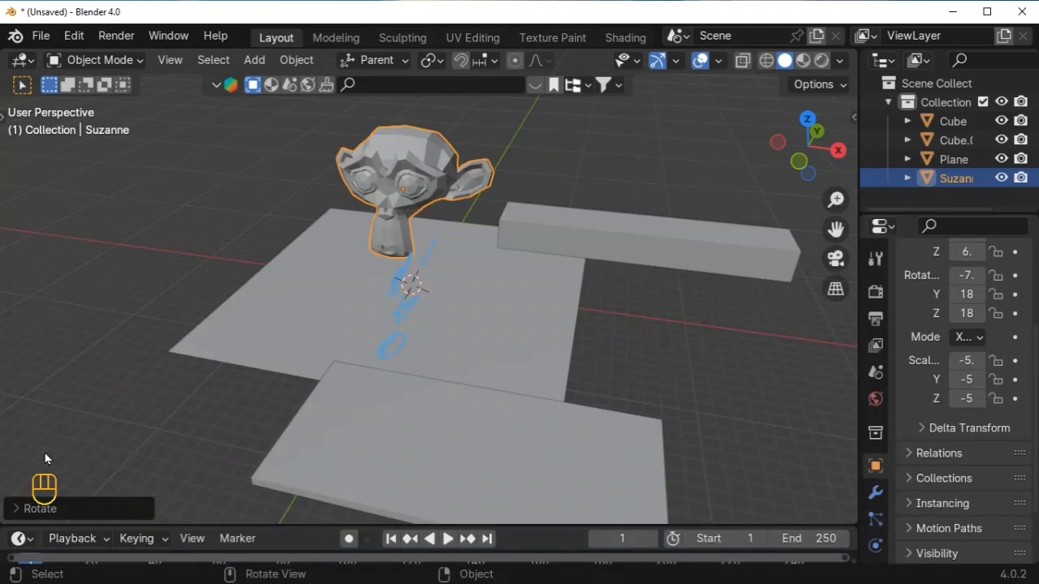
{"action": "key", "text": "t"}
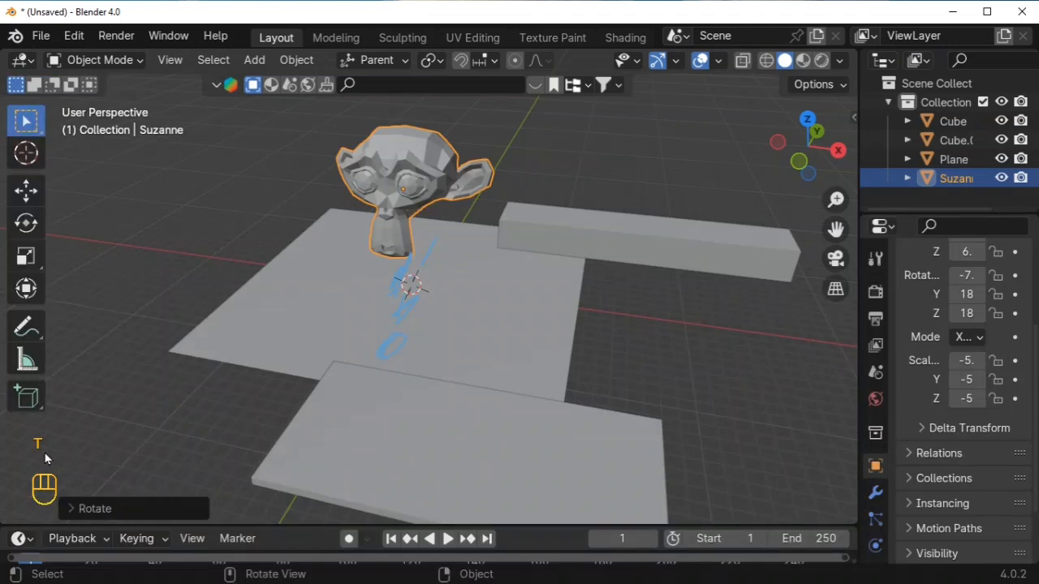
{"action": "key", "text": "5"}
{"action": "key", "text": "t"}
{"action": "key", "text": "t"}
{"action": "key", "text": "t"}
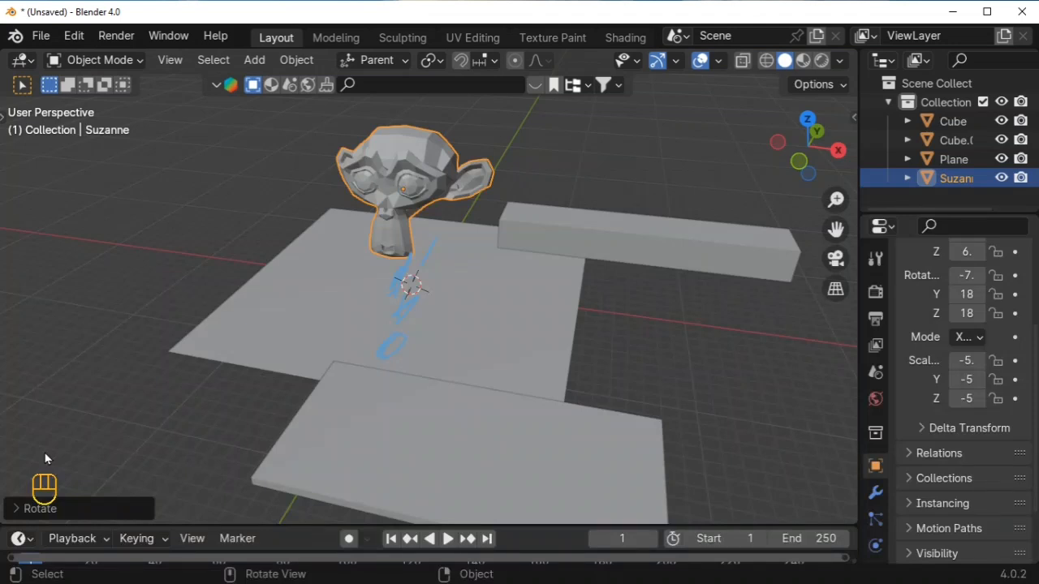
With the toolbar hidden, activate the Rotate tool from the pop-up list of tools.
{"action": "key", "text": "shift"}
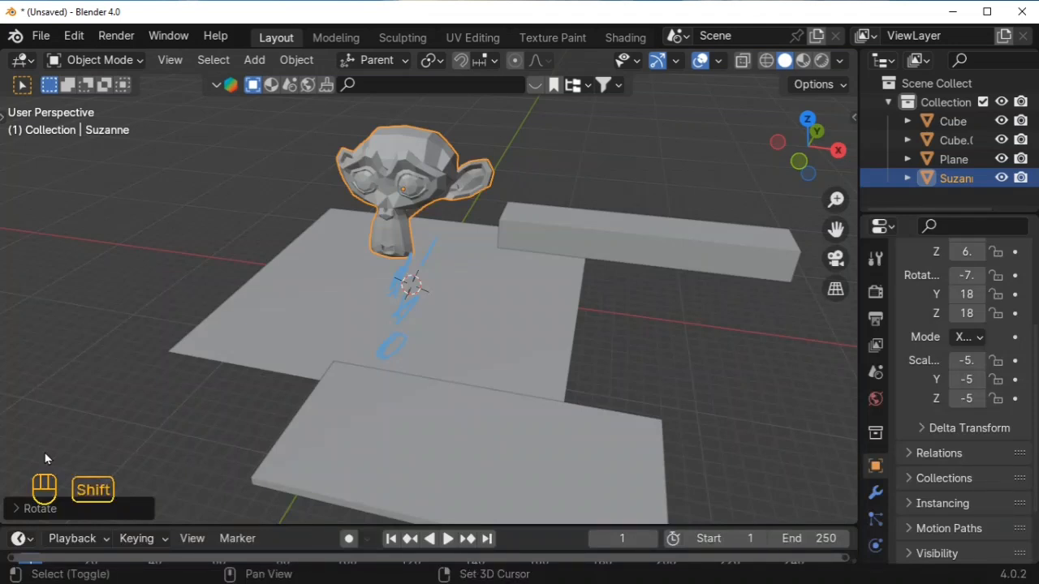
{"action": "key", "text": "shift+space"}
{"action": "left_click", "coordinate": [45, 458]}
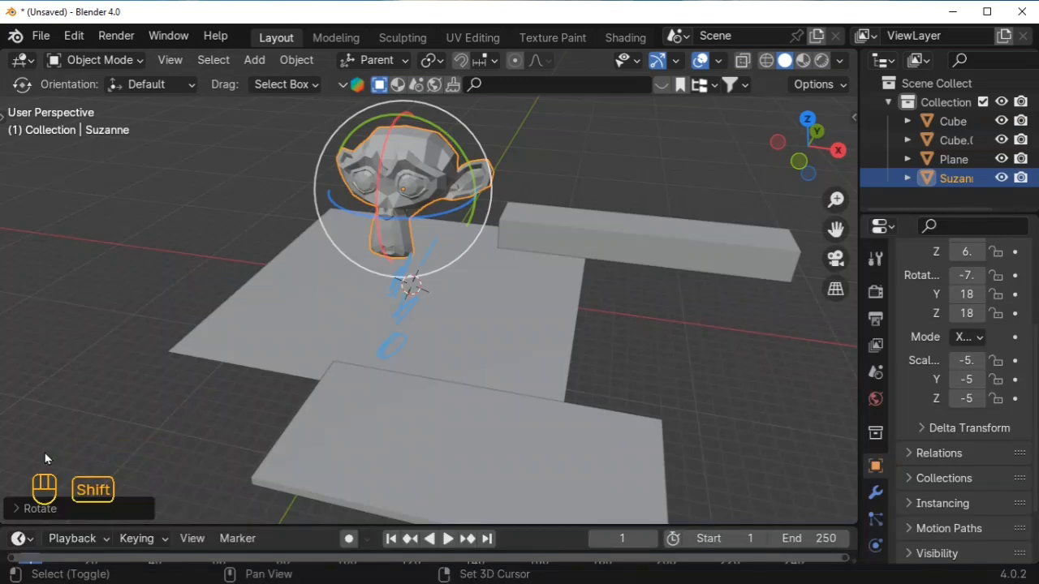
{"action": "key", "text": "shift+space"}
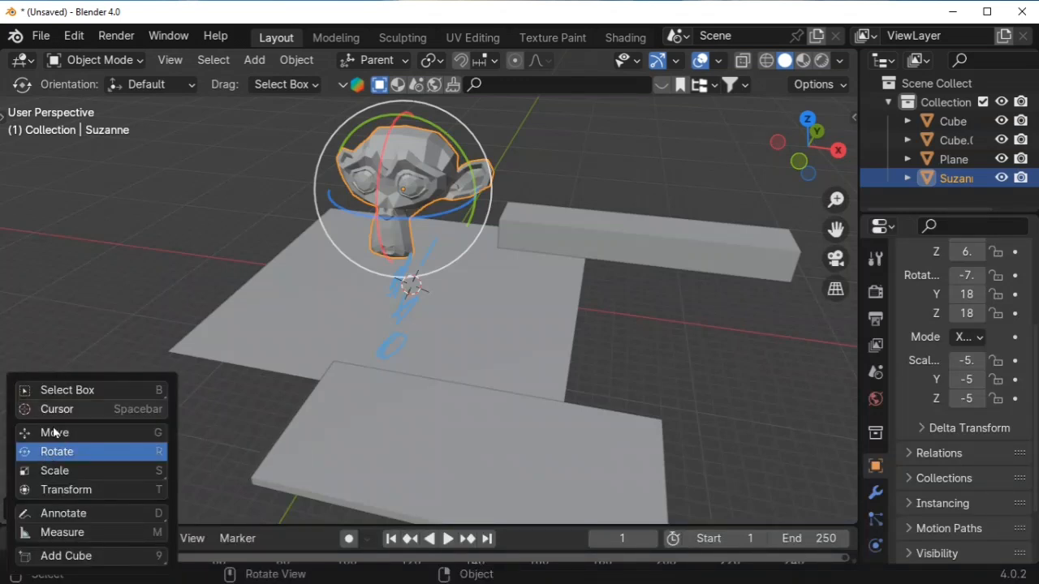
{"action": "left_click", "coordinate": [57, 451]}
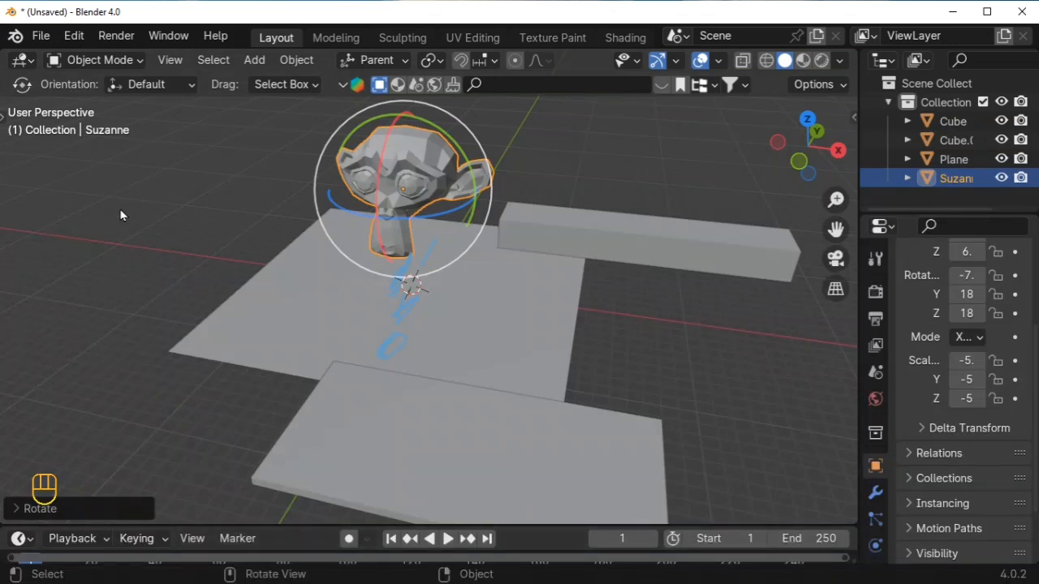
Show the viewport's toolbar again and switch back to the Select Box tool.
{"action": "key", "text": "t"}
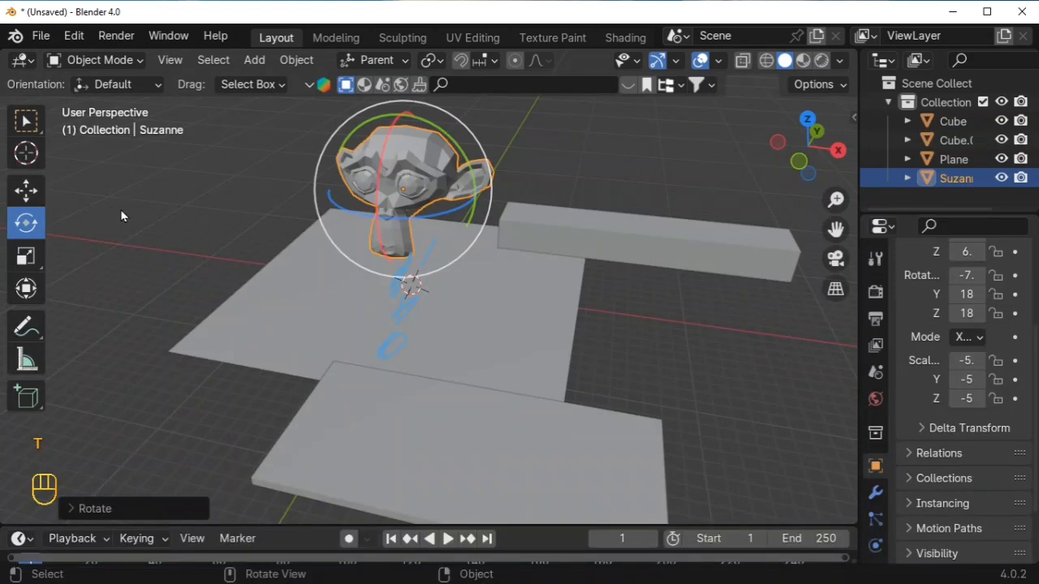
{"action": "left_click", "coordinate": [26, 120]}
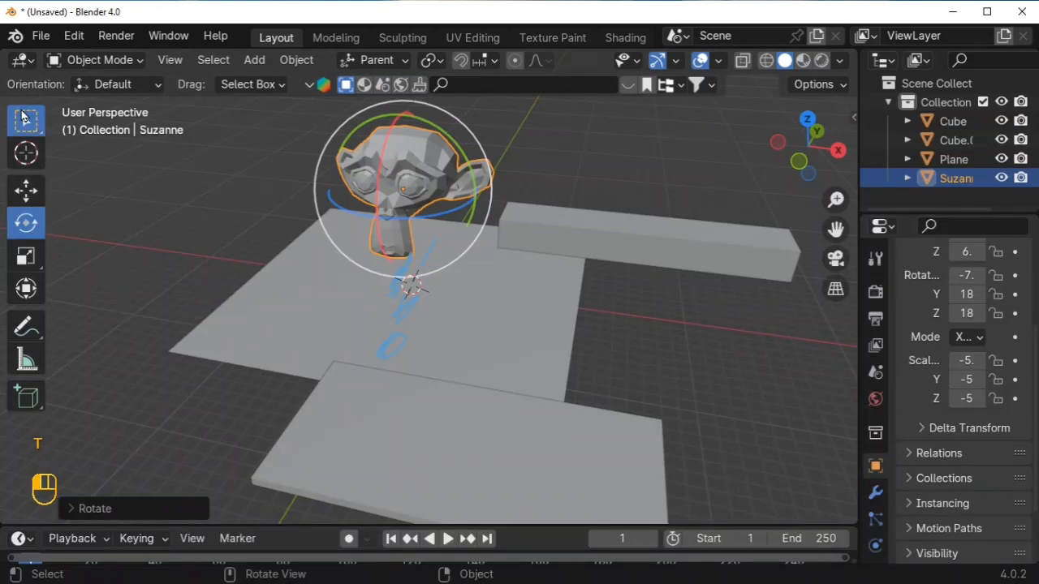
Preview the scene in Material Preview shading, return to Solid, and switch the viewport to Wireframe shading.
{"action": "left_click_drag", "start_coordinate": [834, 132], "coordinate": [592, 183]}
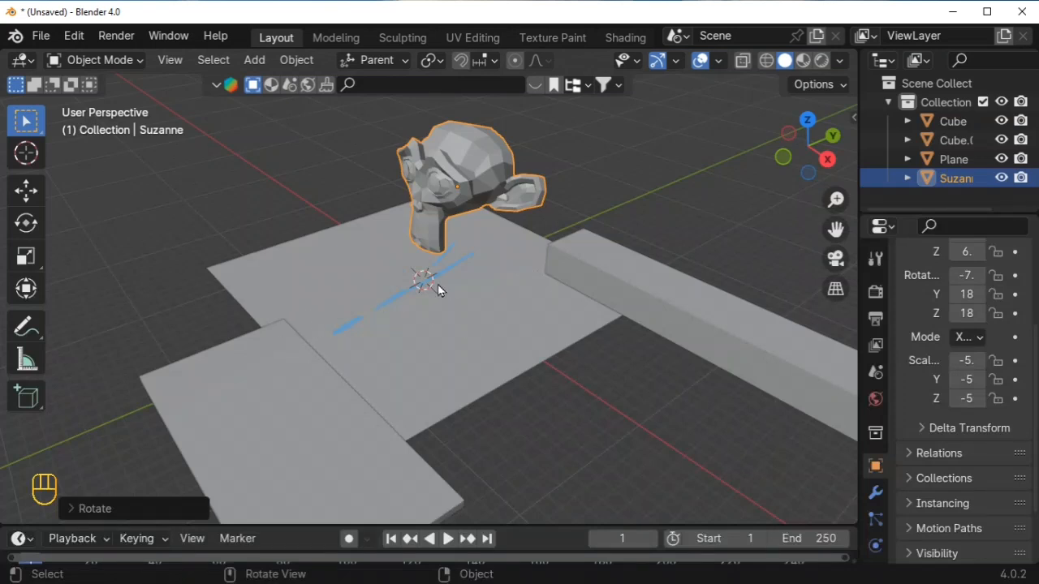
{"action": "left_click", "coordinate": [802, 62]}
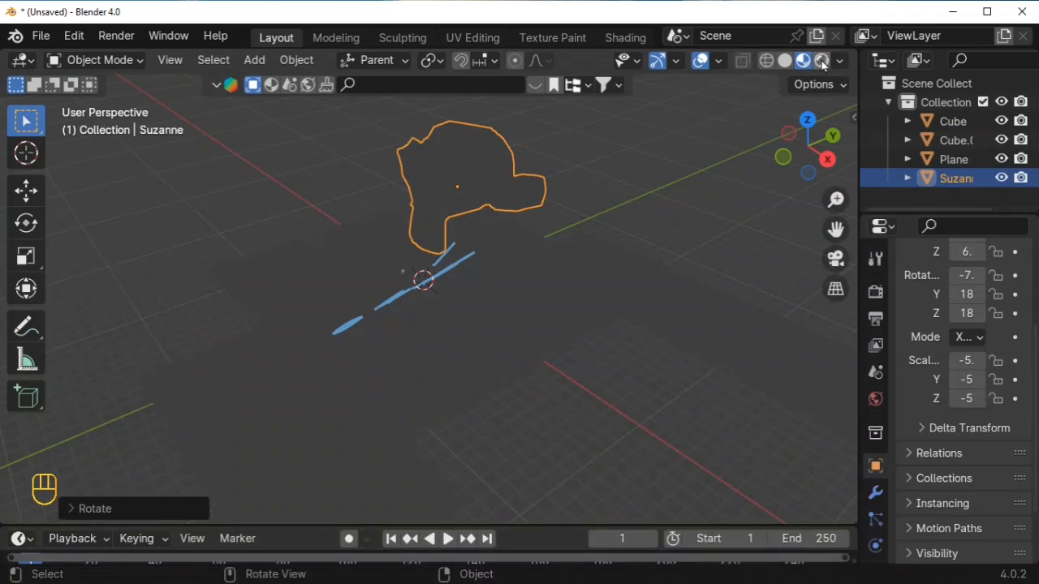
{"action": "left_click", "coordinate": [784, 61]}
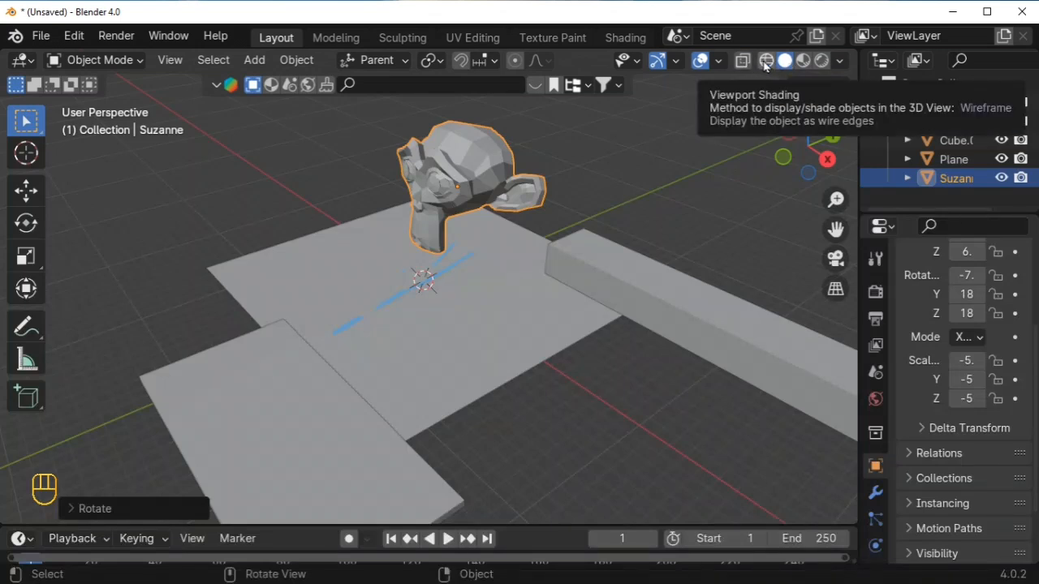
{"action": "left_click", "coordinate": [766, 63]}
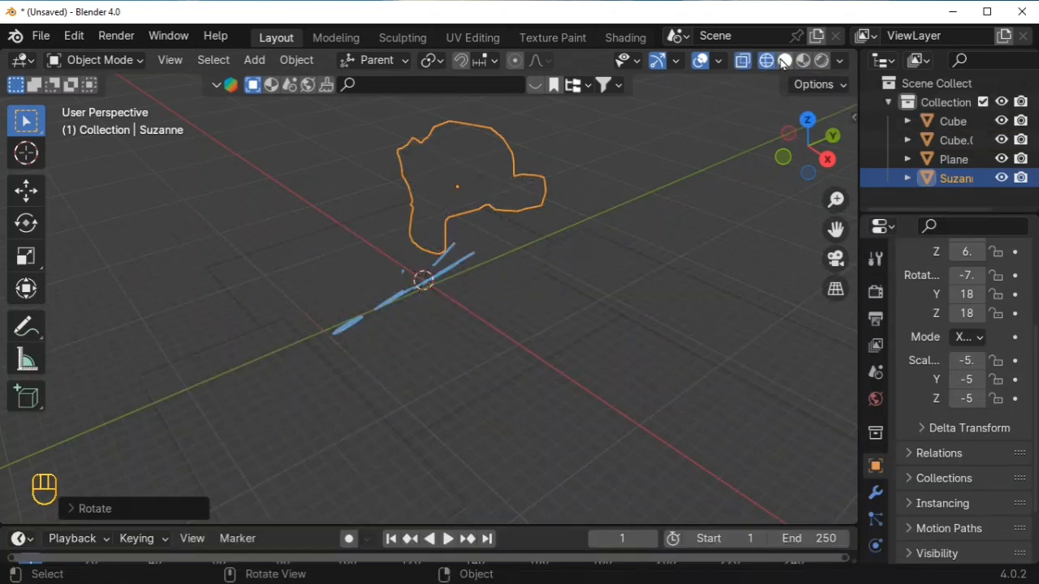
Toggle X-Ray off and back on in Wireframe shading to compare the objects, and deselect the monkey head.
{"action": "left_click", "coordinate": [741, 62]}
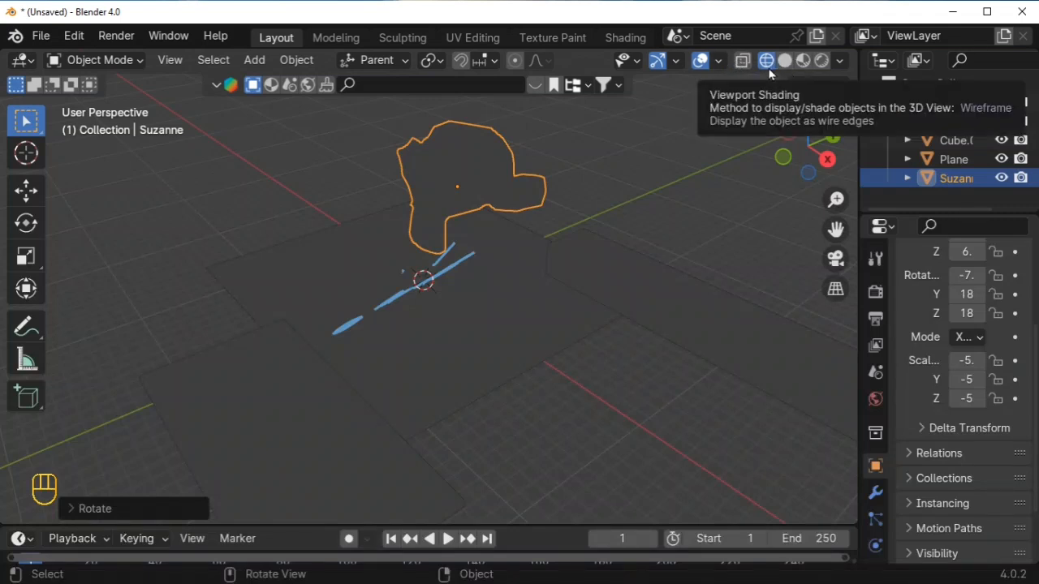
{"action": "left_click_drag", "start_coordinate": [817, 143], "coordinate": [817, 143]}
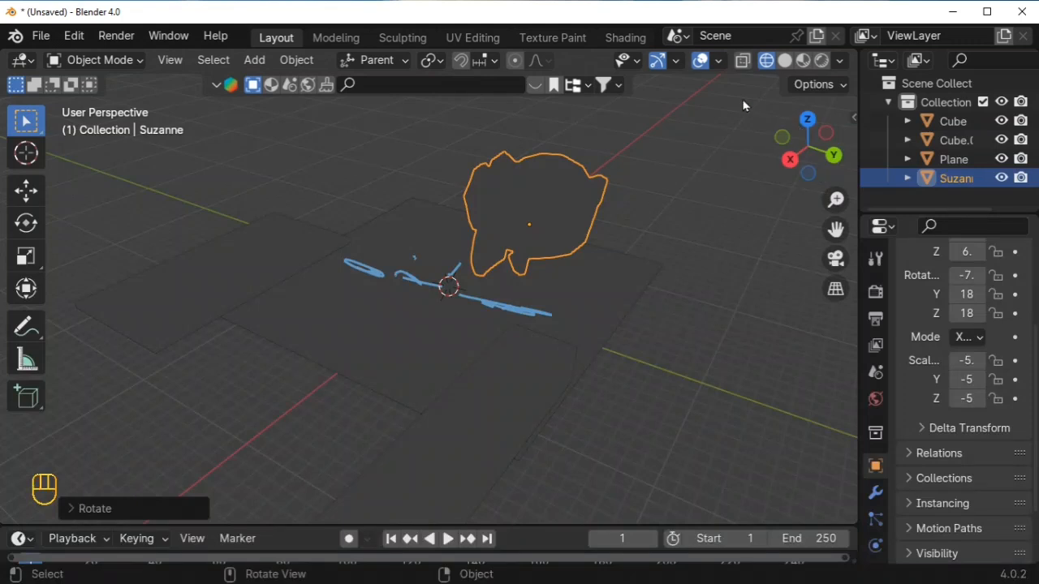
{"action": "left_click", "coordinate": [743, 63]}
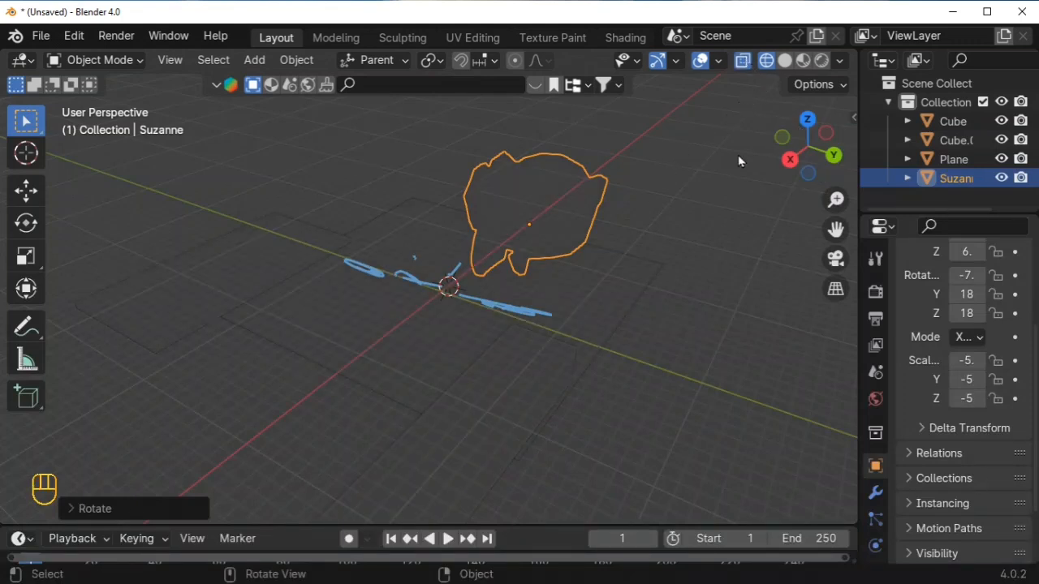
{"action": "left_click_drag", "start_coordinate": [816, 144], "coordinate": [840, 143]}
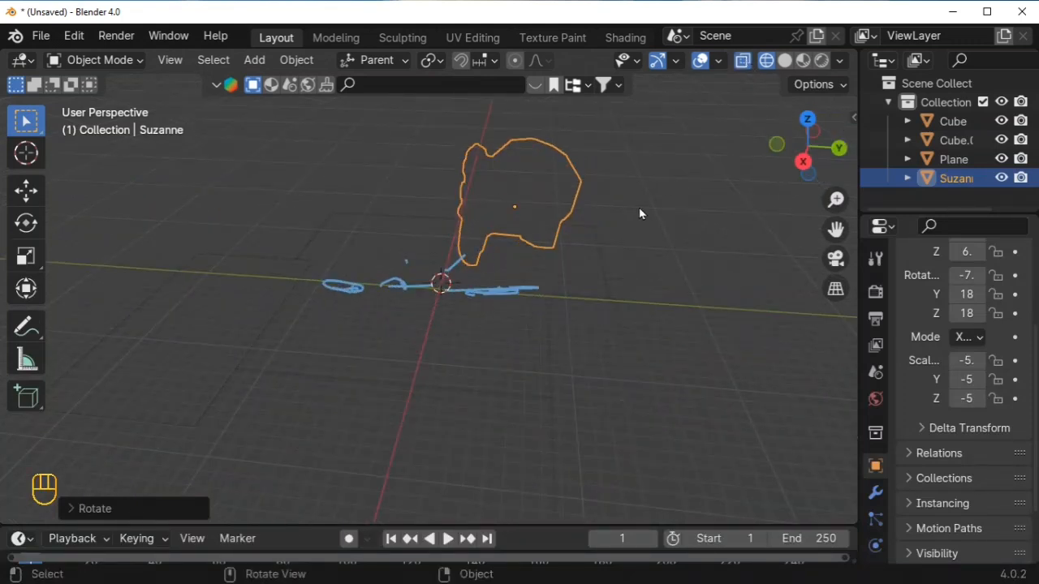
{"action": "left_click_drag", "start_coordinate": [641, 162], "coordinate": [760, 244]}
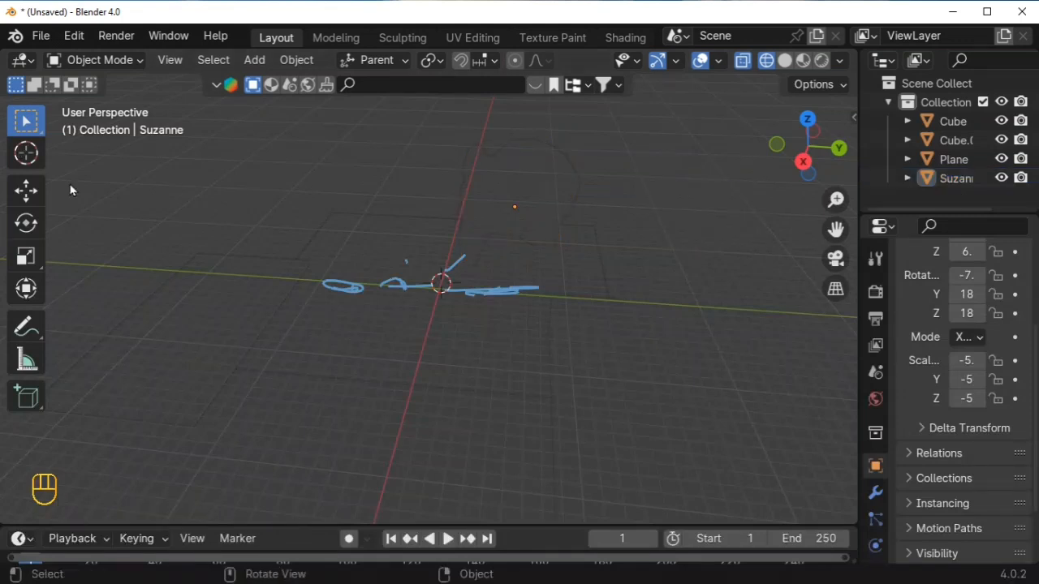
With the Annotate tool, draw several slanted lines and a large loop on the empty grid beside the objects.
{"action": "left_click", "coordinate": [26, 326]}
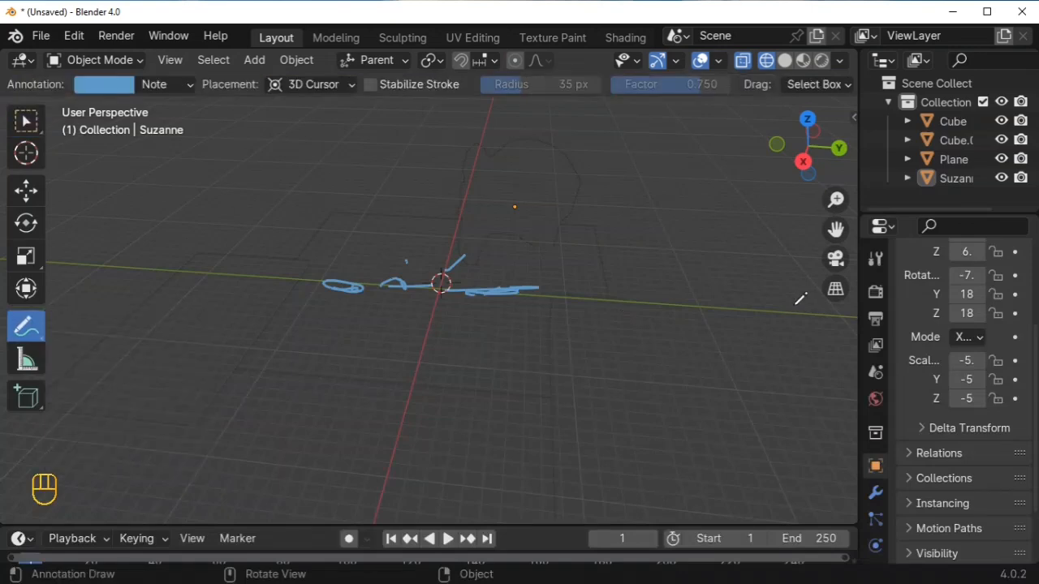
{"action": "left_click_drag", "start_coordinate": [614, 248], "coordinate": [659, 365]}
{"action": "left_click_drag", "start_coordinate": [666, 241], "coordinate": [734, 332]}
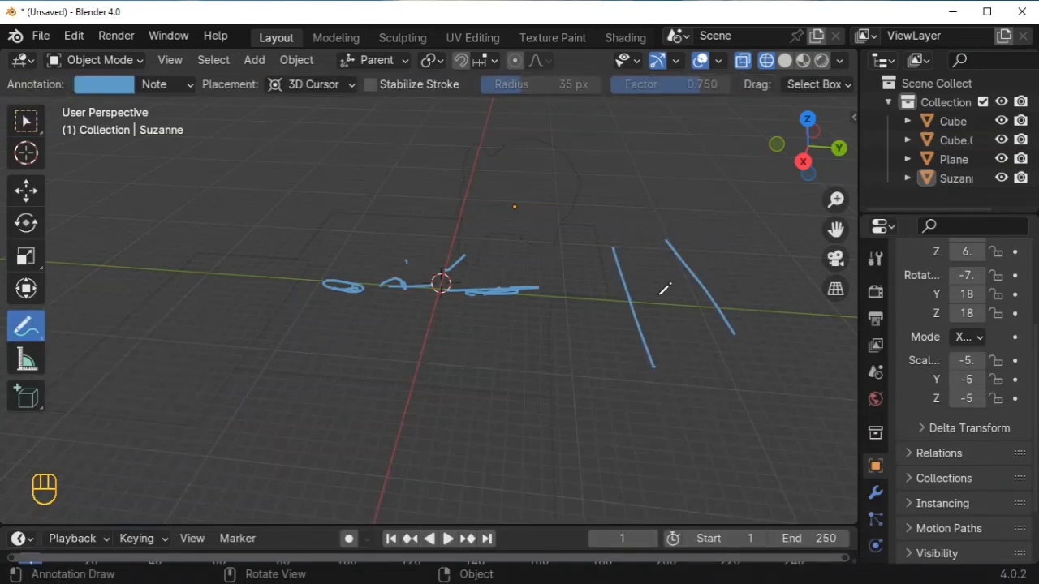
{"action": "left_click_drag", "start_coordinate": [638, 268], "coordinate": [661, 316]}
{"action": "left_click_drag", "start_coordinate": [658, 253], "coordinate": [689, 298]}
{"action": "mouse_move", "coordinate": [741, 299]}
{"action": "left_mouse_down"}
{"action": "mouse_move", "coordinate": [698, 373]}
{"action": "mouse_move", "coordinate": [699, 302]}
{"action": "mouse_move", "coordinate": [678, 337]}
{"action": "left_mouse_up"}
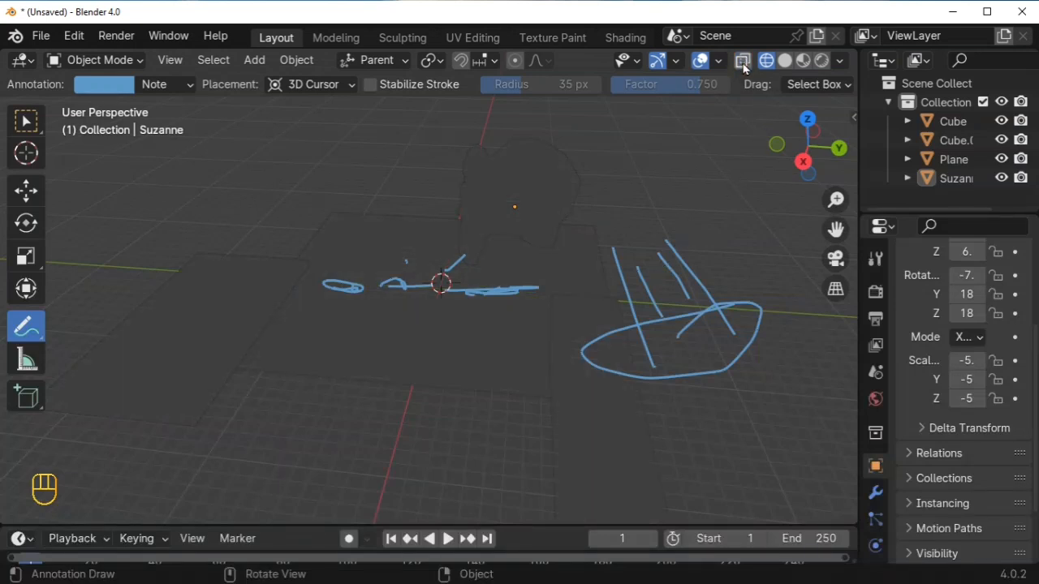
{"action": "mouse_move", "coordinate": [690, 239]}
{"action": "left_mouse_down"}
{"action": "mouse_move", "coordinate": [642, 280]}
{"action": "mouse_move", "coordinate": [630, 339]}
{"action": "left_mouse_up"}
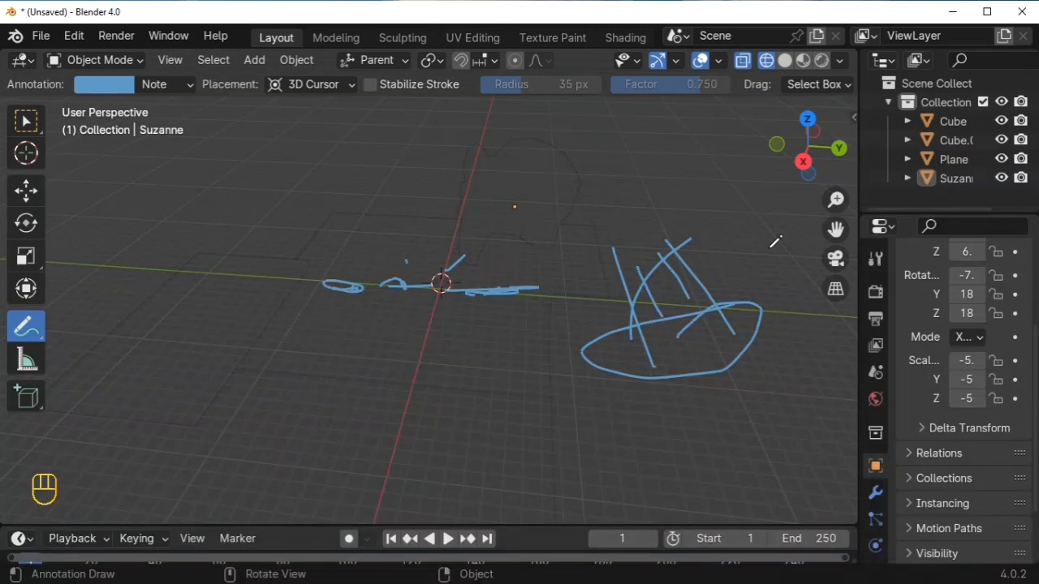
Compare Wireframe shading with X-Ray off and on against Solid shading, ending in Solid.
{"action": "left_click", "coordinate": [741, 65]}
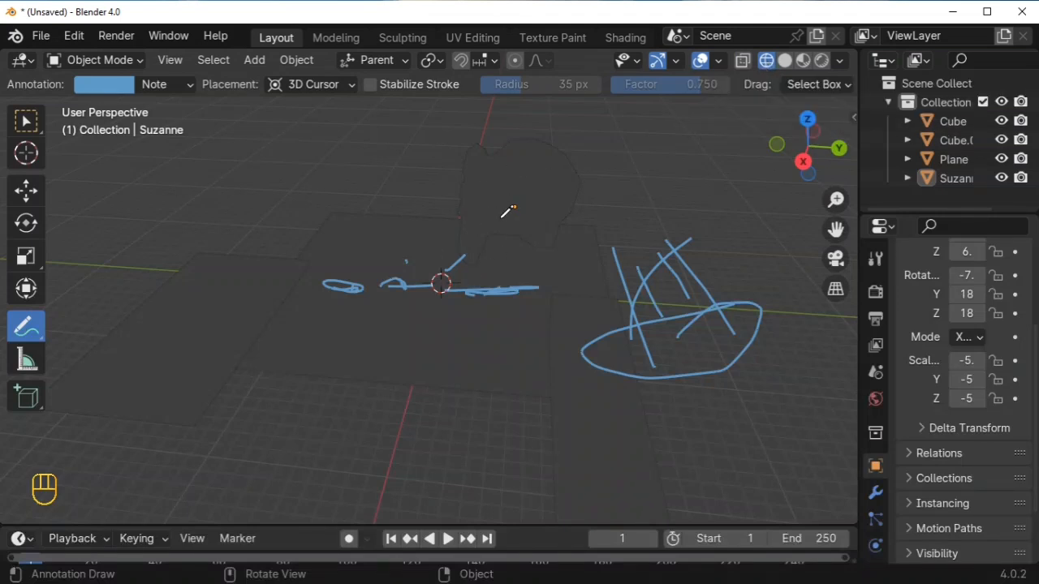
{"action": "left_click", "coordinate": [784, 62]}
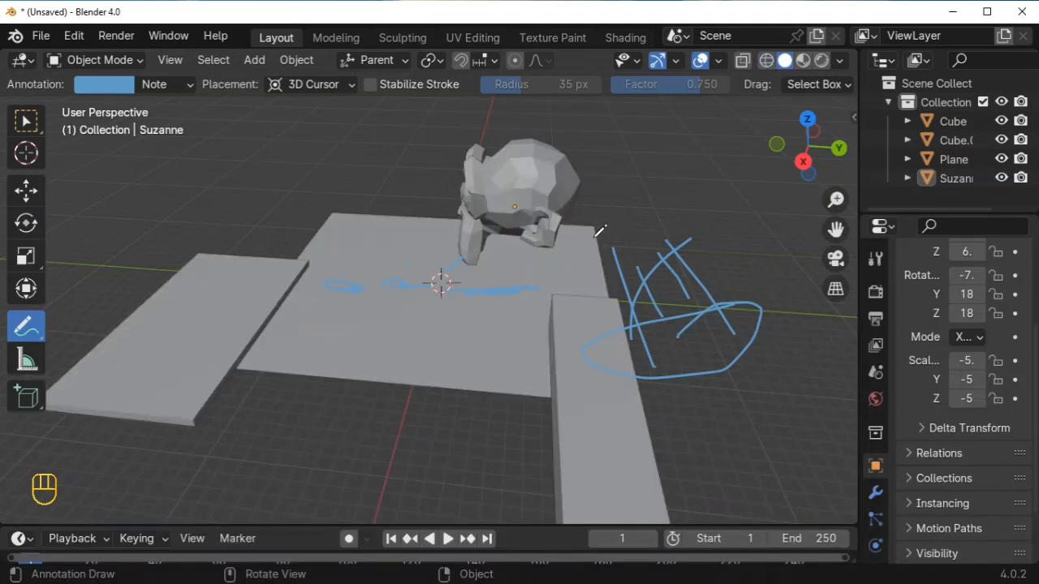
{"action": "left_click", "coordinate": [765, 64]}
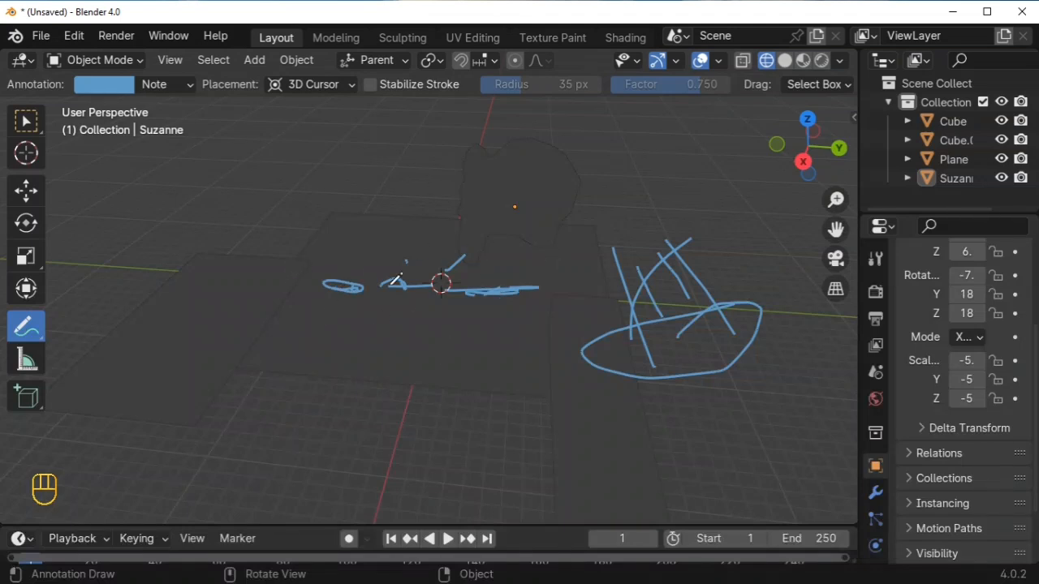
{"action": "left_click", "coordinate": [741, 68]}
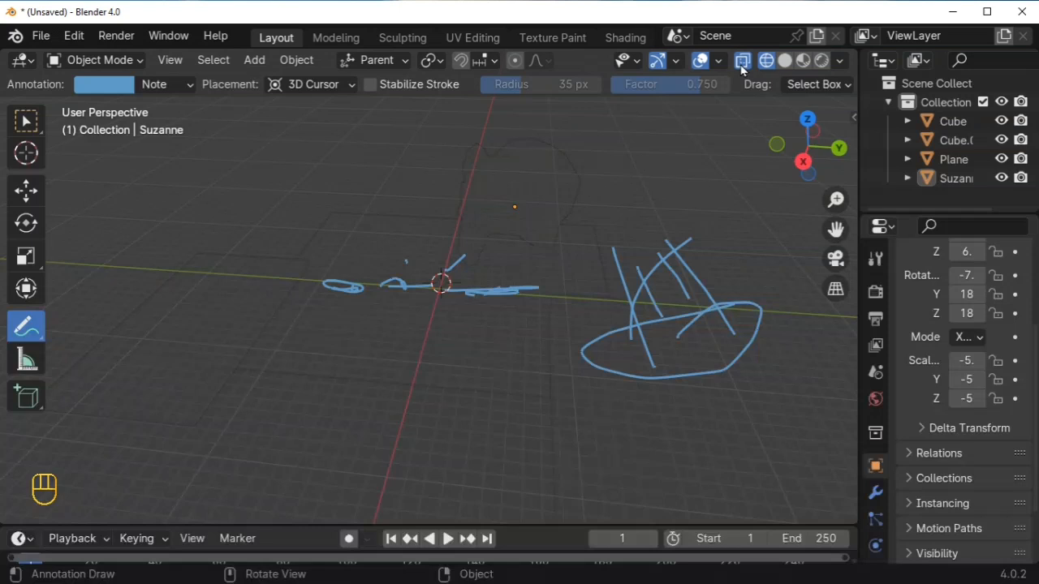
{"action": "left_click", "coordinate": [784, 60]}
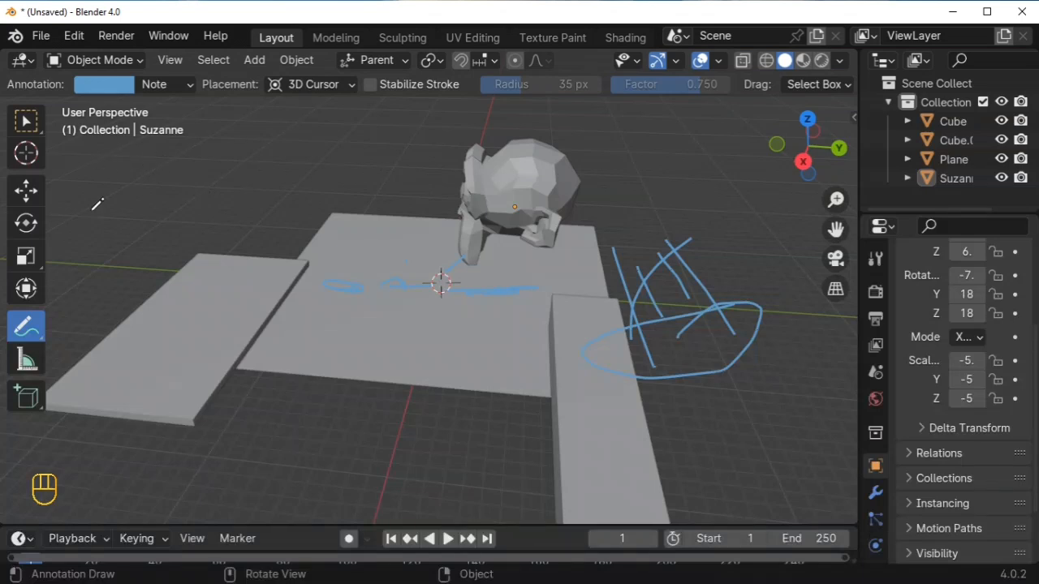
Box-select all the objects in the scene with the Select Box tool and delete them.
{"action": "left_click", "coordinate": [25, 121]}
{"action": "left_click_drag", "start_coordinate": [150, 160], "coordinate": [706, 399]}
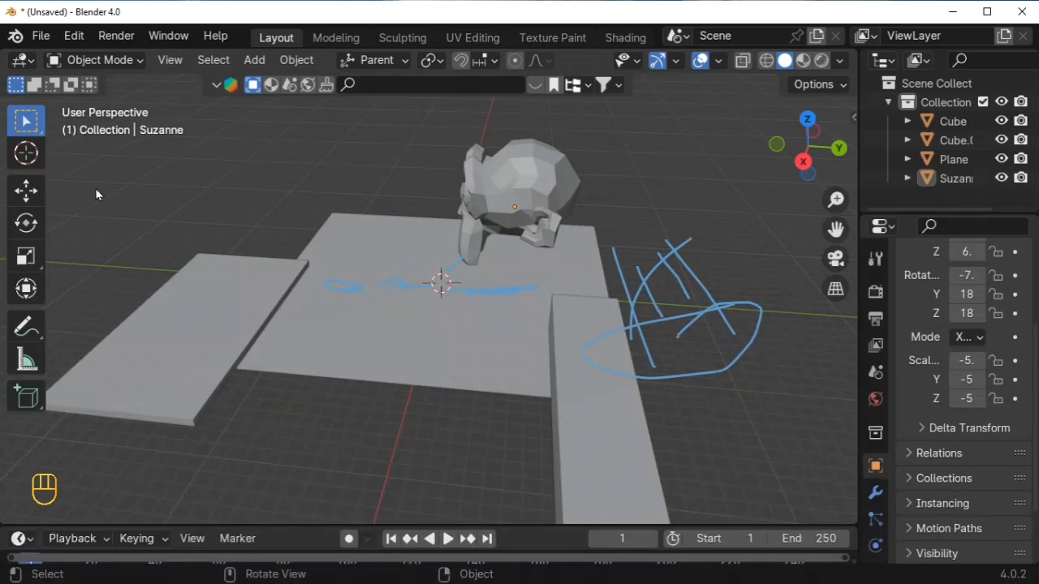
{"action": "left_click_drag", "start_coordinate": [97, 192], "coordinate": [748, 492]}
{"action": "right_click", "coordinate": [736, 432]}
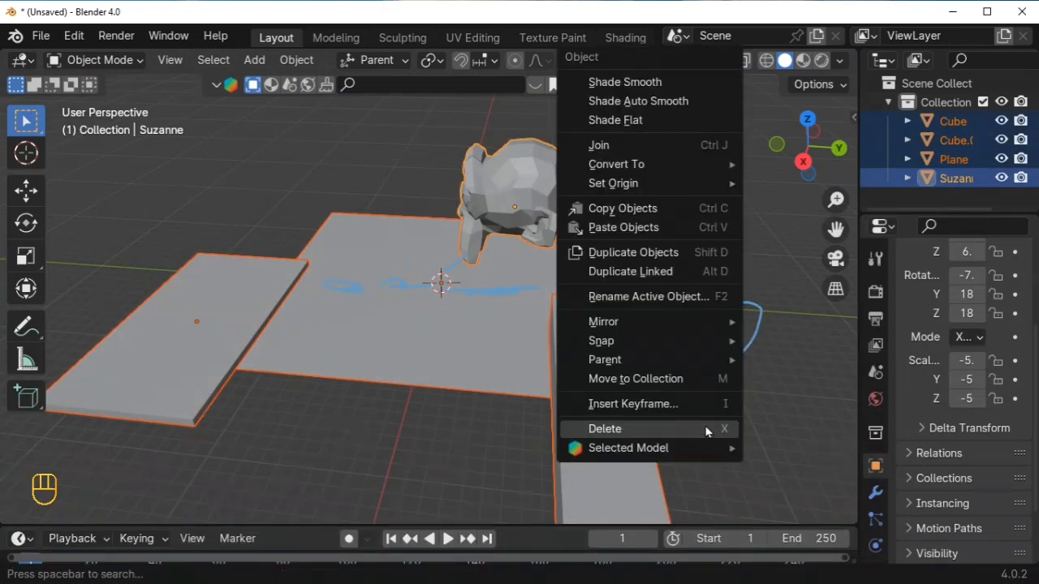
{"action": "left_click", "coordinate": [639, 425]}
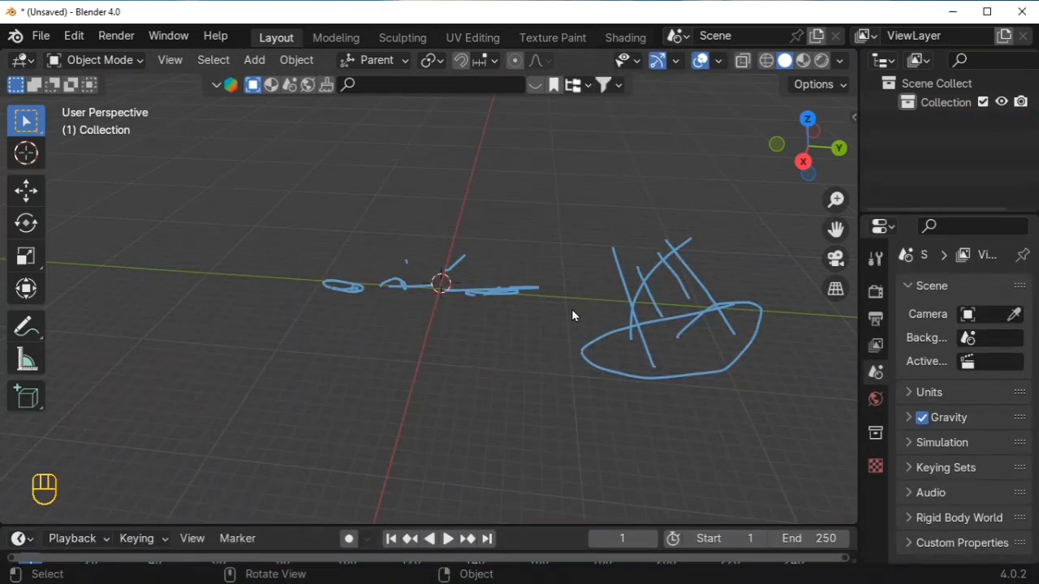
Add a cube mesh to the empty scene and scale it up uniformly to about 5.
{"action": "left_click_drag", "start_coordinate": [803, 150], "coordinate": [787, 168]}
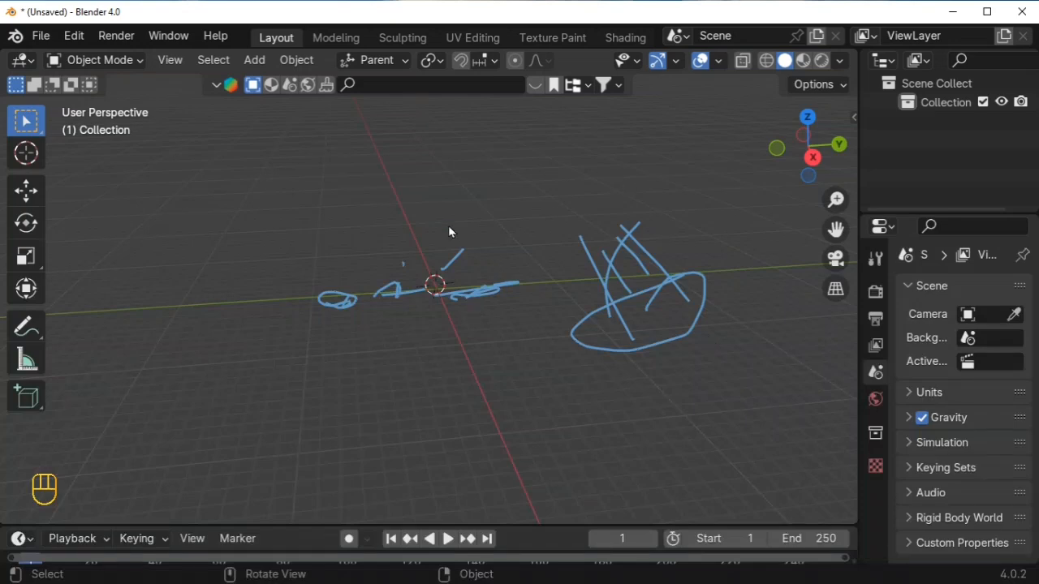
{"action": "left_click", "coordinate": [118, 65]}
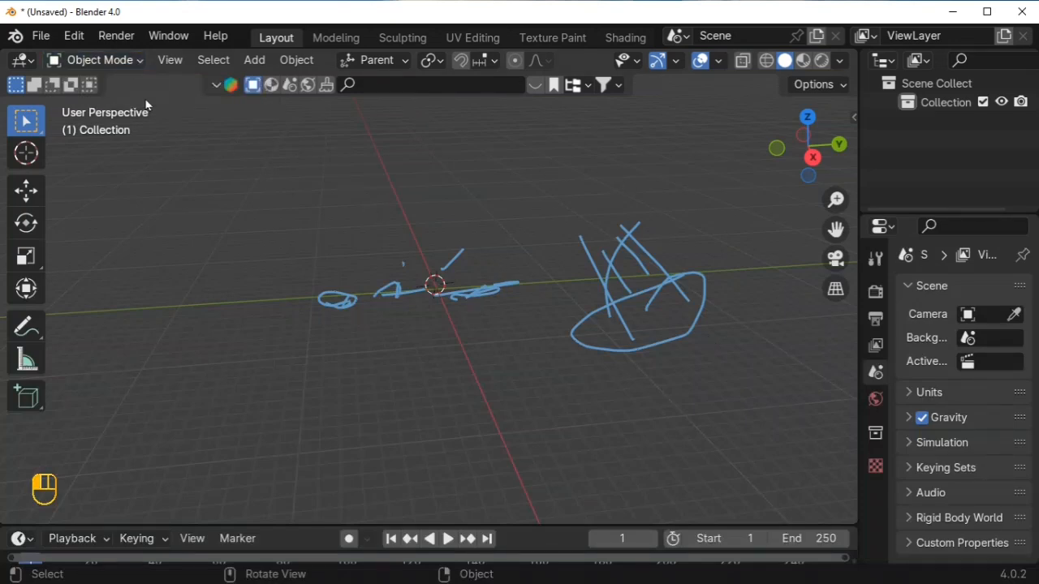
{"action": "left_click", "coordinate": [255, 61]}
{"action": "mouse_move", "coordinate": [280, 82]}
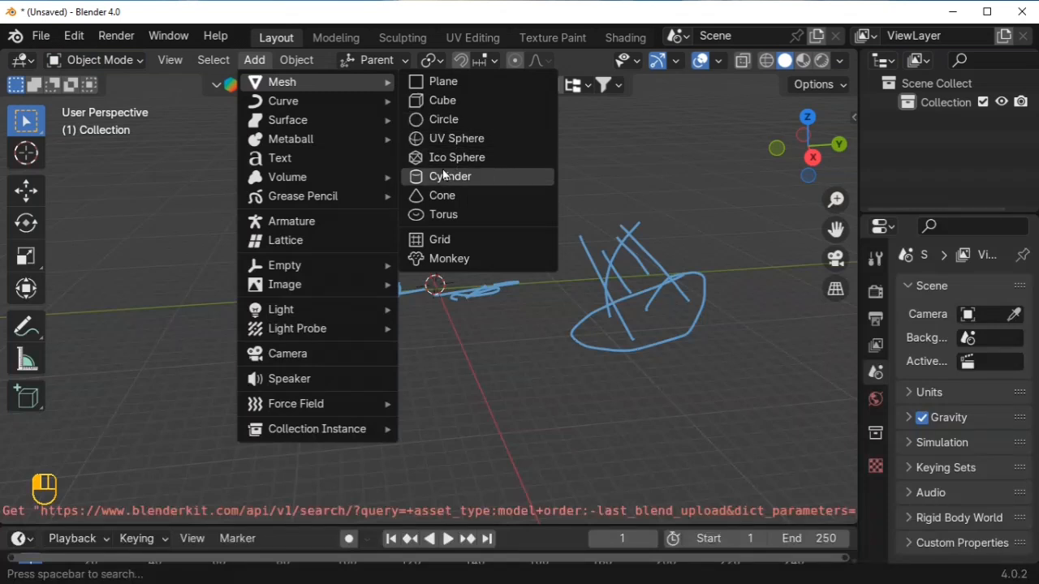
{"action": "left_click", "coordinate": [443, 100]}
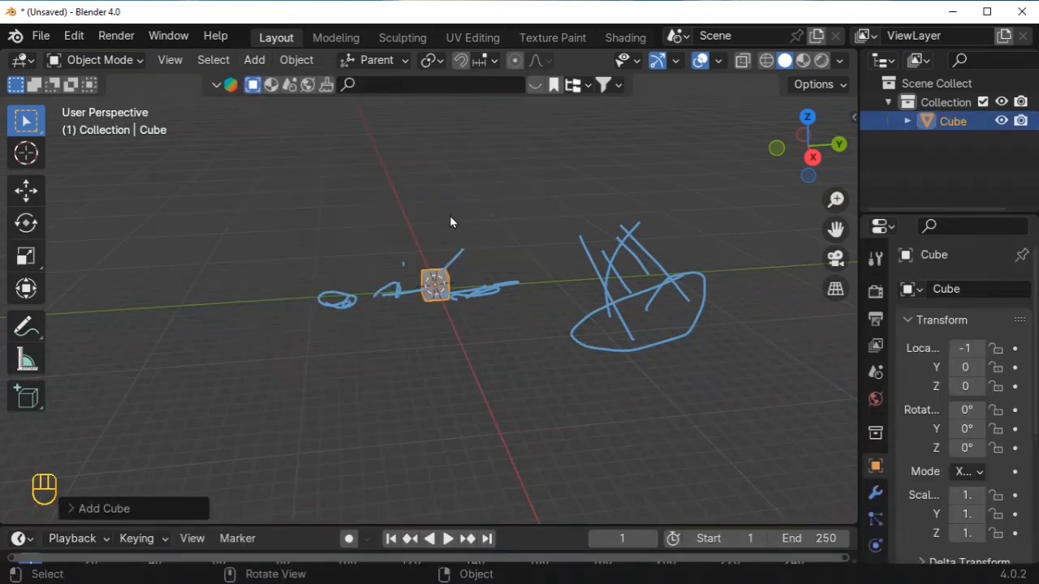
{"action": "key", "text": "s"}
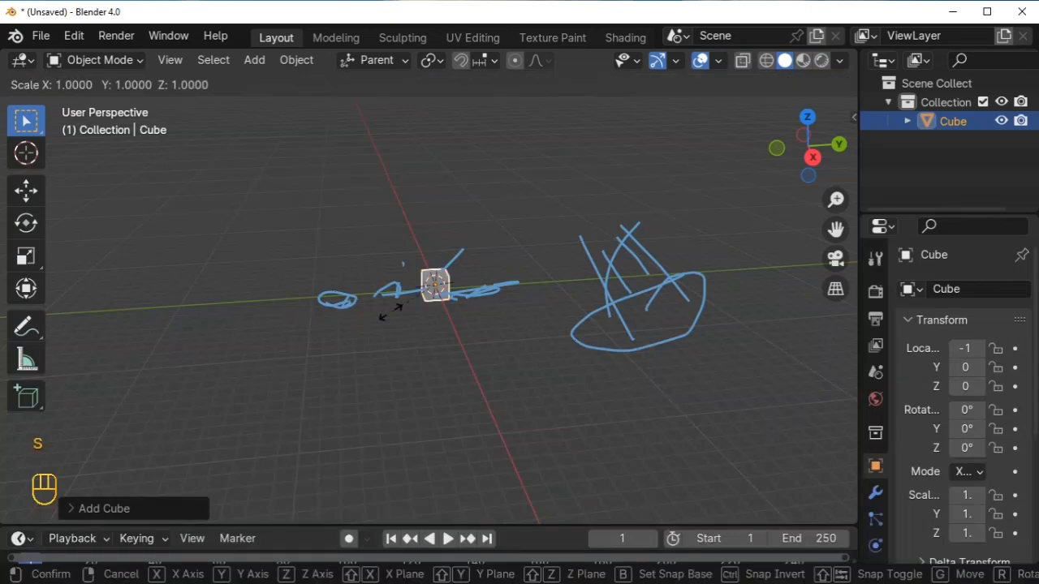
{"action": "left_click", "coordinate": [219, 444]}
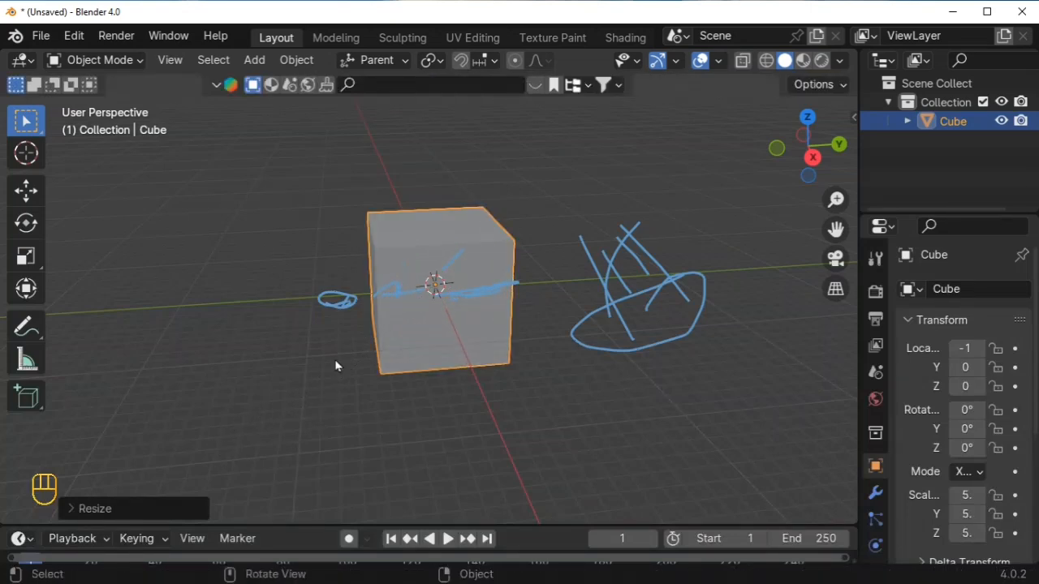
Hide the cube in the viewport and show it again, and toggle its render visibility in the Outliner.
{"action": "left_click_drag", "start_coordinate": [808, 141], "coordinate": [207, 134]}
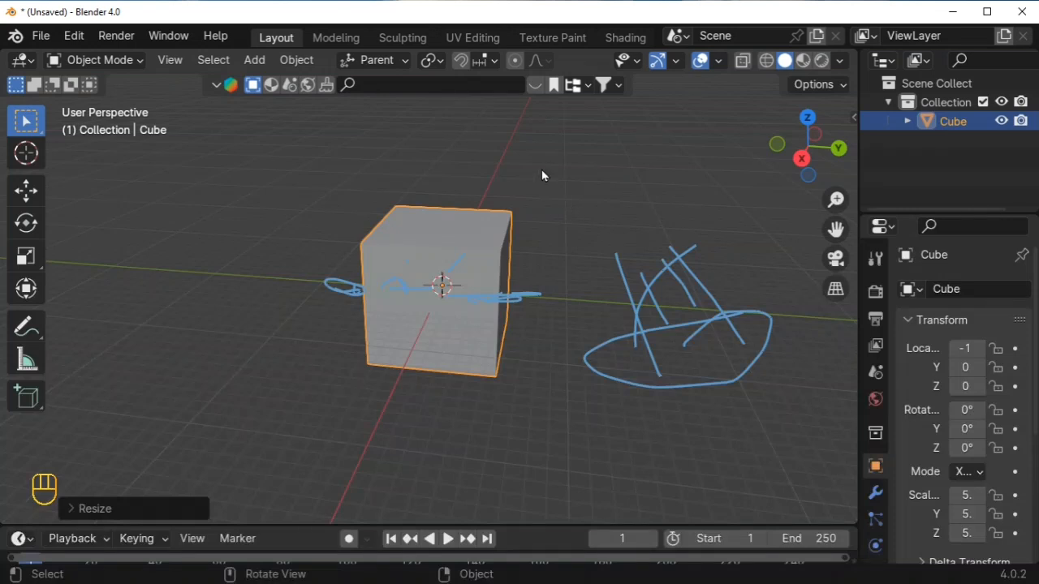
{"action": "left_click", "coordinate": [1001, 121]}
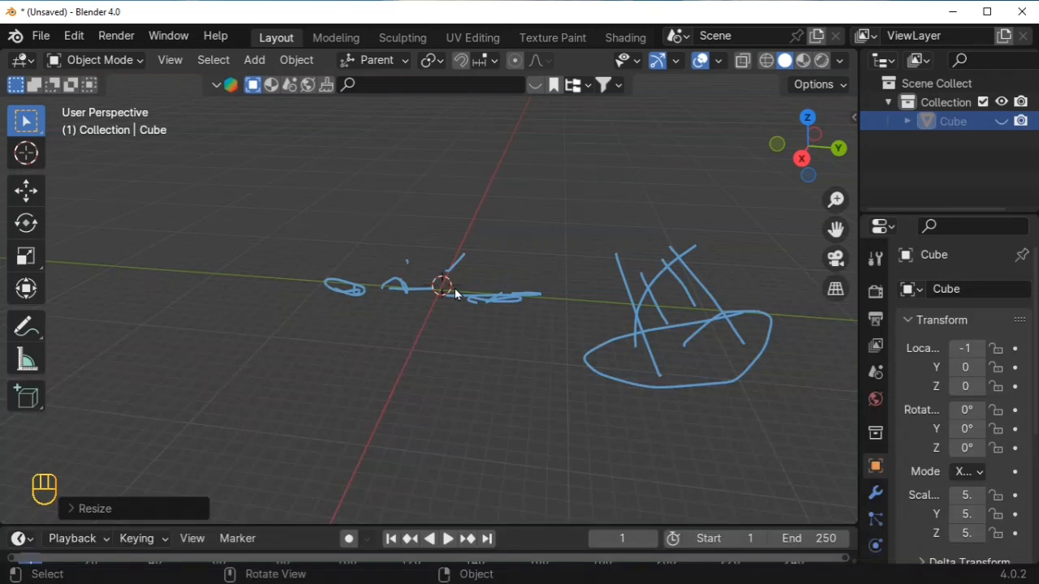
{"action": "left_click", "coordinate": [1001, 121]}
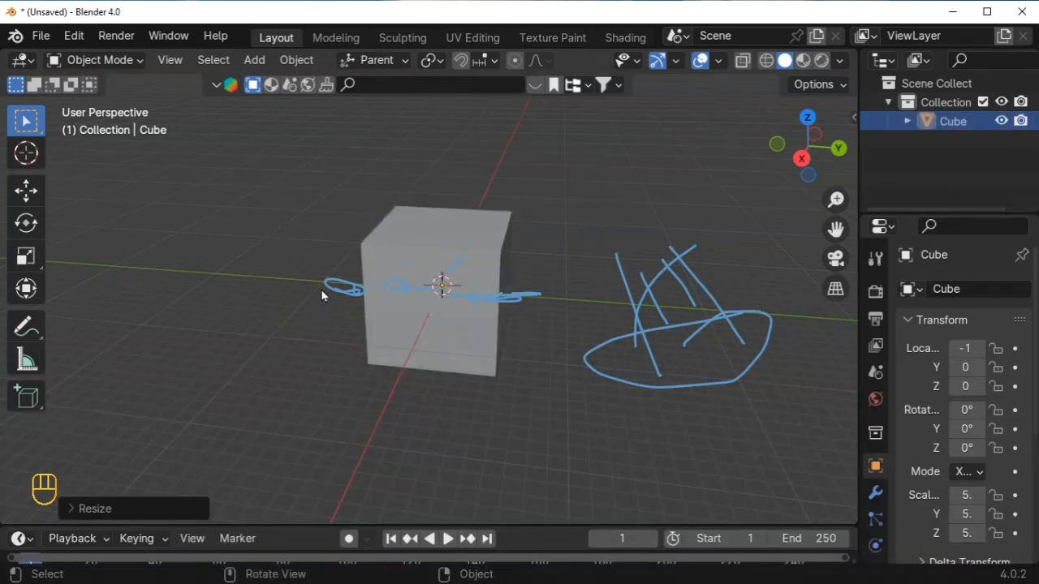
{"action": "left_click", "coordinate": [1020, 121]}
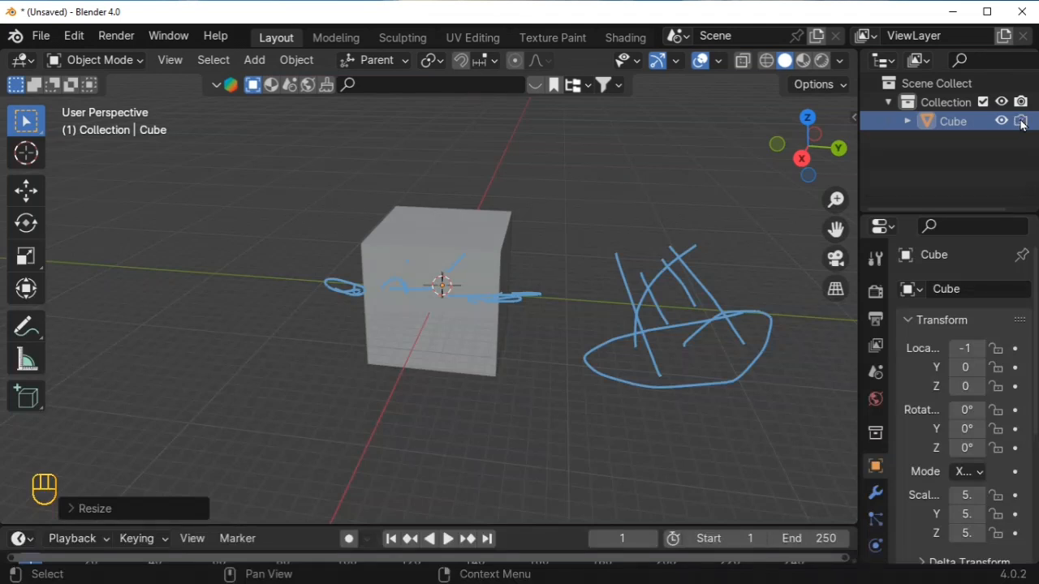
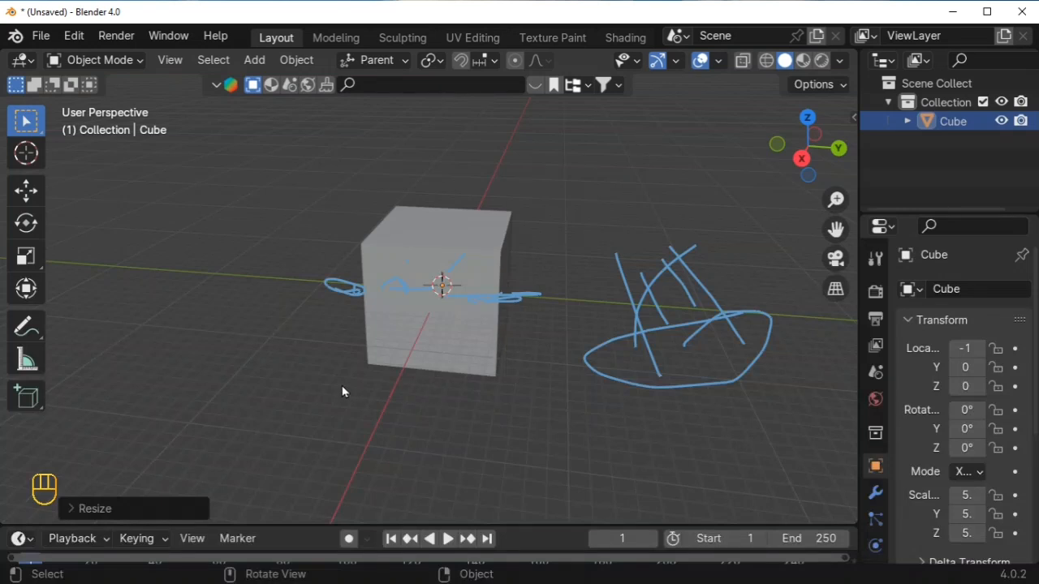
Select the cube in the viewport and hide it.
{"action": "key", "text": "ctrl"}
{"action": "key", "text": "h"}
{"action": "key", "text": "h"}
{"action": "left_click", "coordinate": [431, 295]}
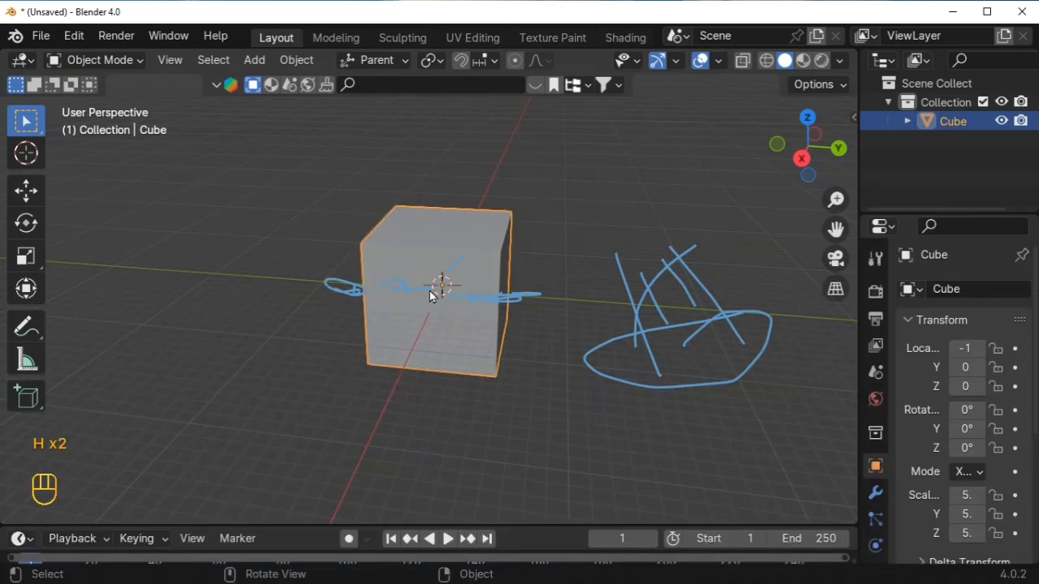
{"action": "key", "text": "h"}
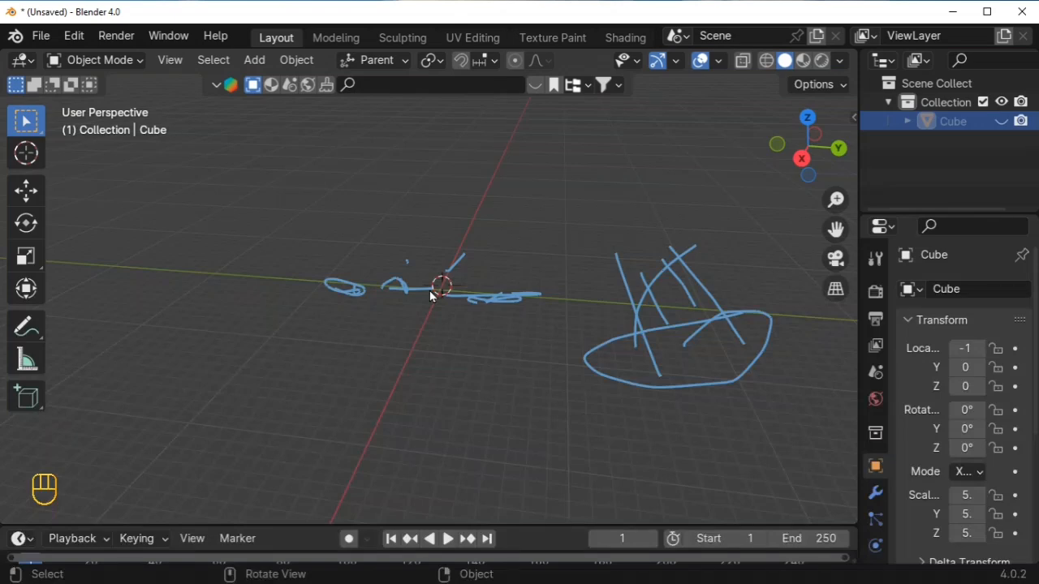
{"action": "key", "text": "ctrl"}
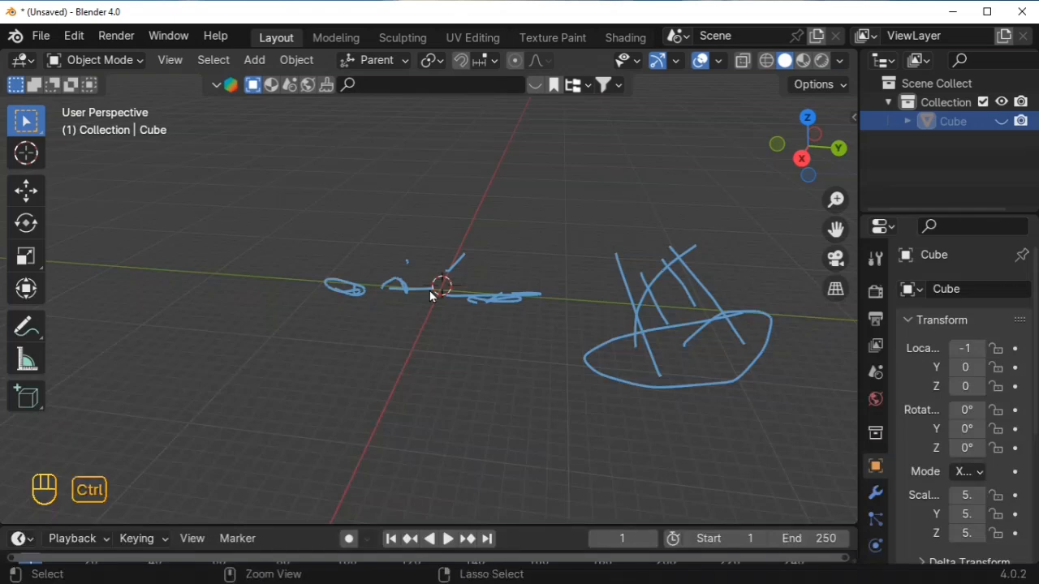
Show the hidden cube again in the Outliner and toggle its viewport visibility off and back on.
{"action": "key", "text": "ctrl+h"}
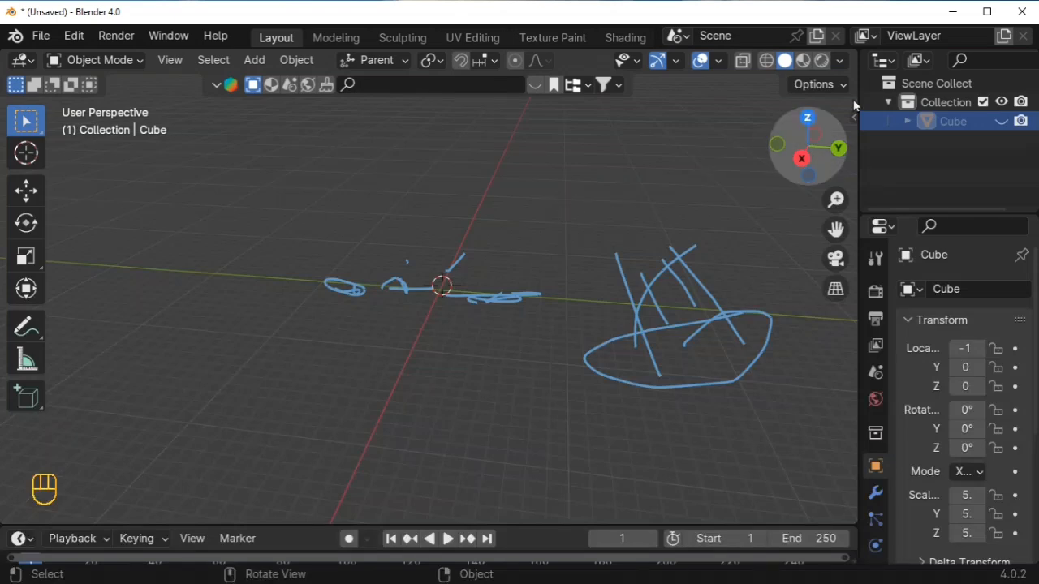
{"action": "left_click", "coordinate": [1000, 121]}
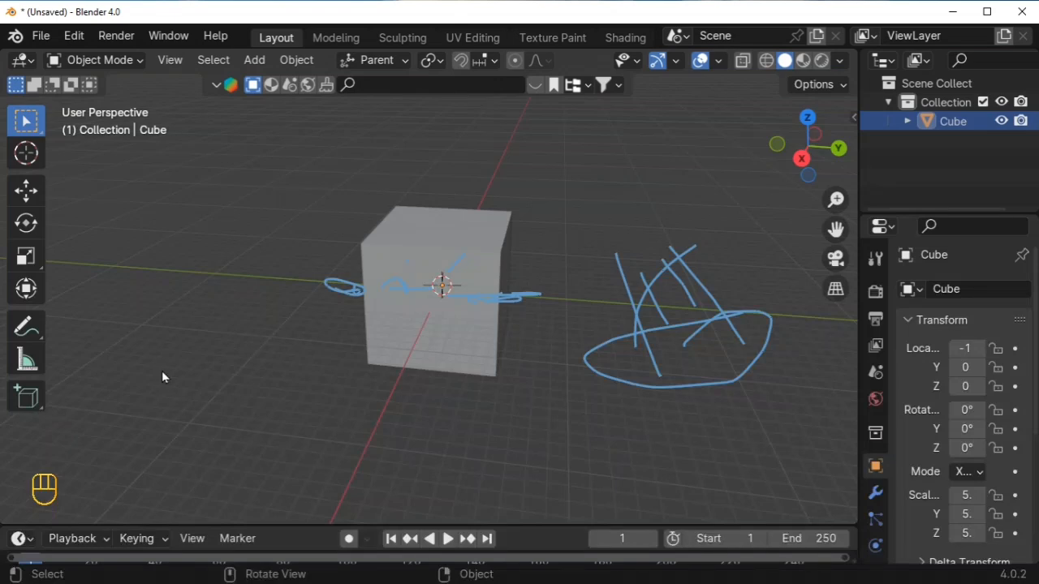
{"action": "left_click_drag", "start_coordinate": [823, 154], "coordinate": [800, 162]}
{"action": "left_click", "coordinate": [1001, 121]}
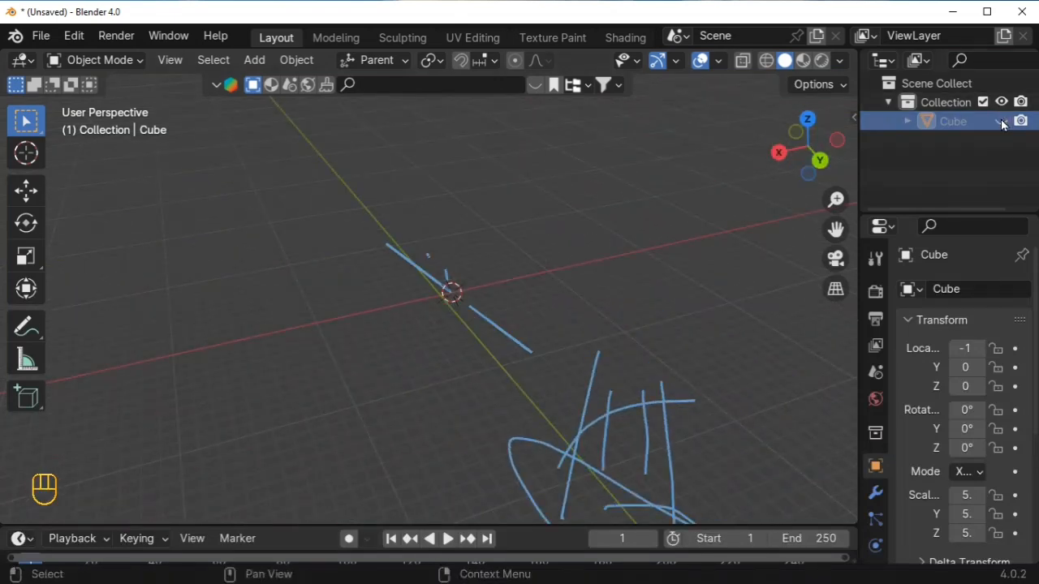
{"action": "left_click", "coordinate": [1002, 120]}
{"action": "left_click_drag", "start_coordinate": [801, 156], "coordinate": [836, 159]}
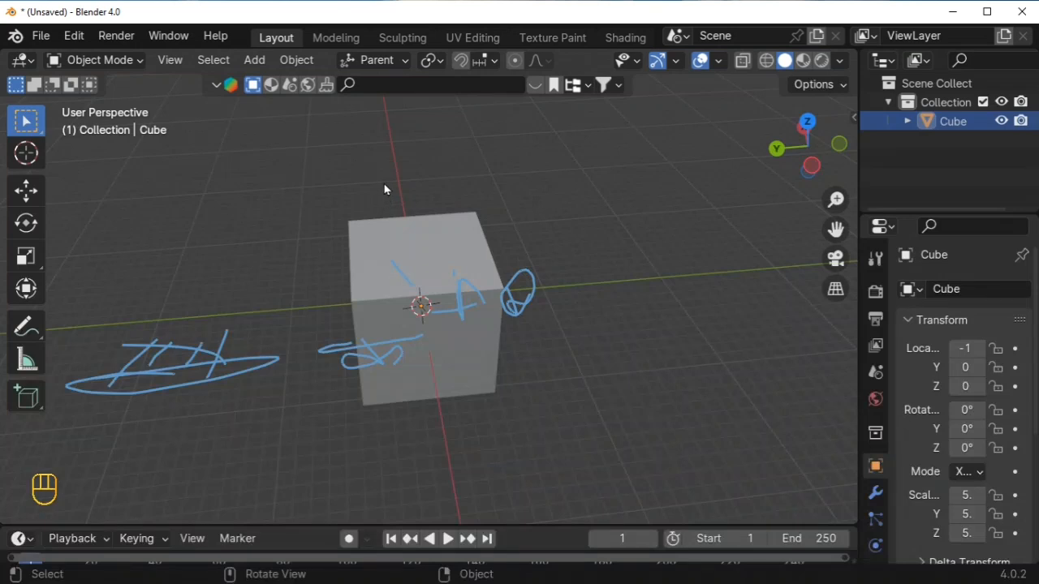
Switch the cube from Object Mode to Edit Mode.
{"action": "left_click", "coordinate": [103, 60]}
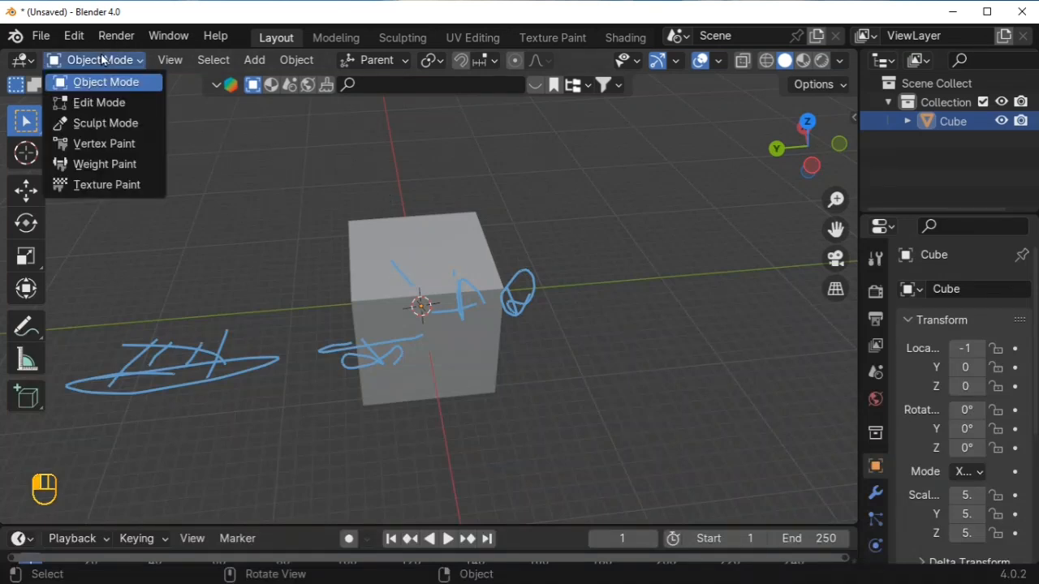
{"action": "left_click", "coordinate": [102, 104]}
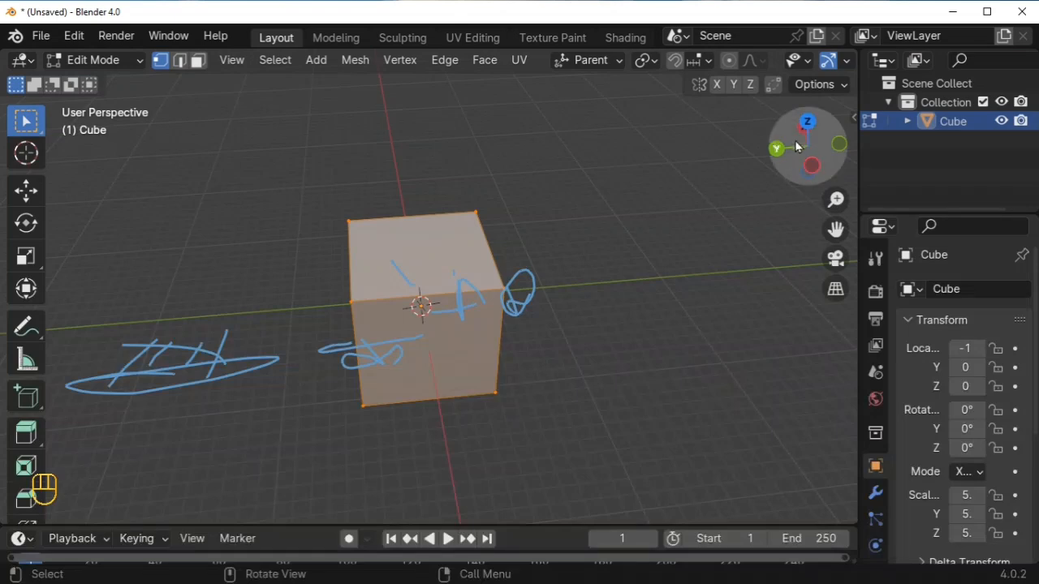
{"action": "left_click_drag", "start_coordinate": [797, 148], "coordinate": [698, 157]}
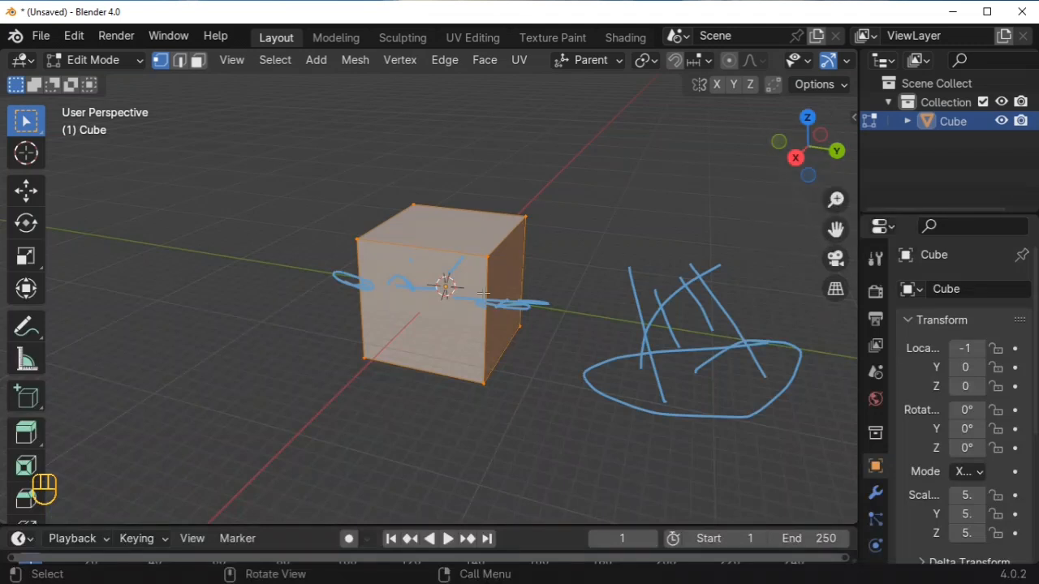
Select several of the cube's corner vertices one at a time in vertex select mode.
{"action": "left_click", "coordinate": [356, 240]}
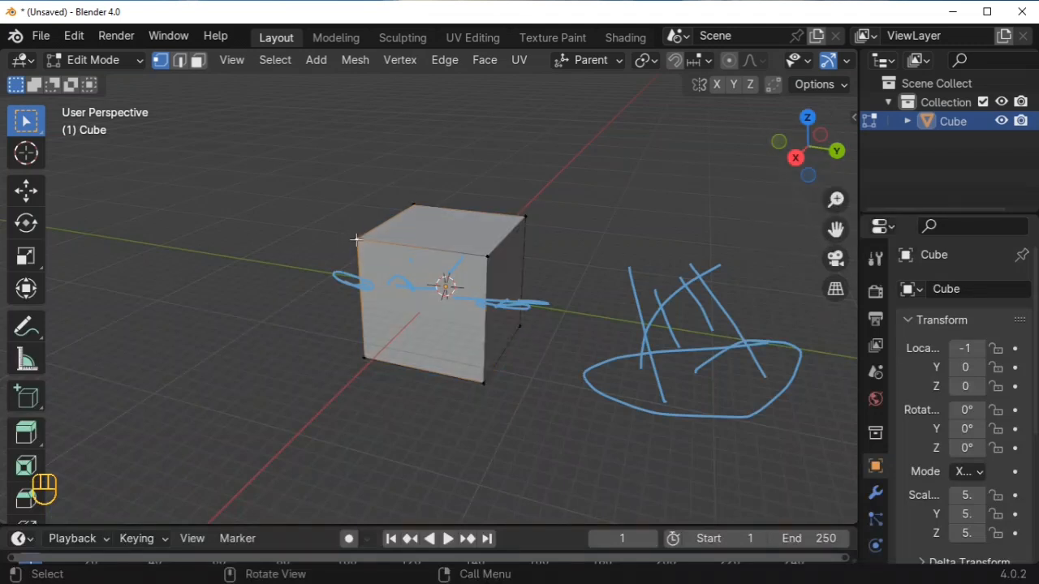
{"action": "left_click", "coordinate": [487, 256]}
{"action": "left_click", "coordinate": [526, 217]}
{"action": "left_click", "coordinate": [413, 206]}
{"action": "left_click", "coordinate": [498, 314]}
{"action": "key", "text": "b"}
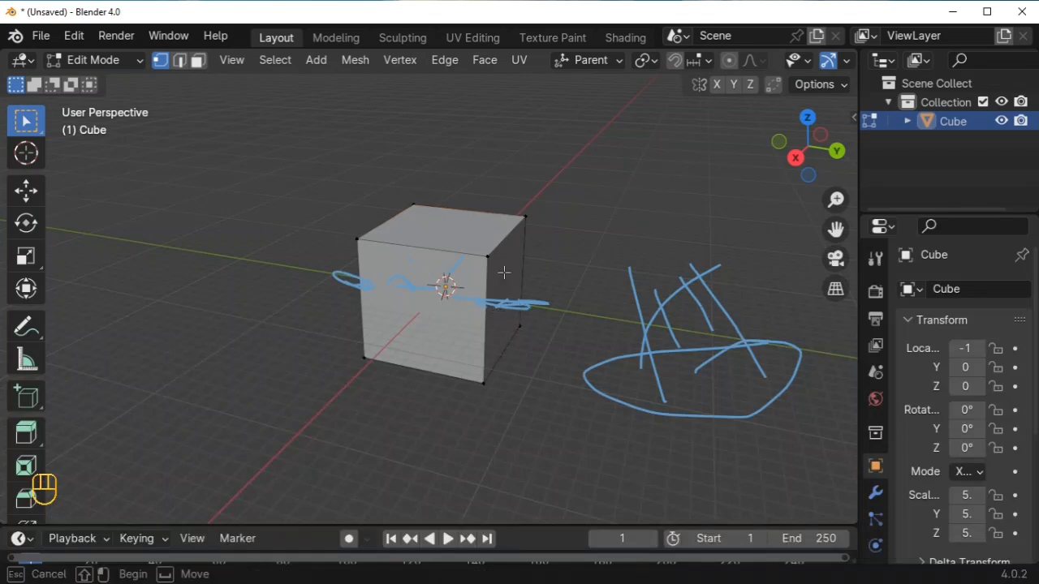
{"action": "left_click", "coordinate": [433, 382]}
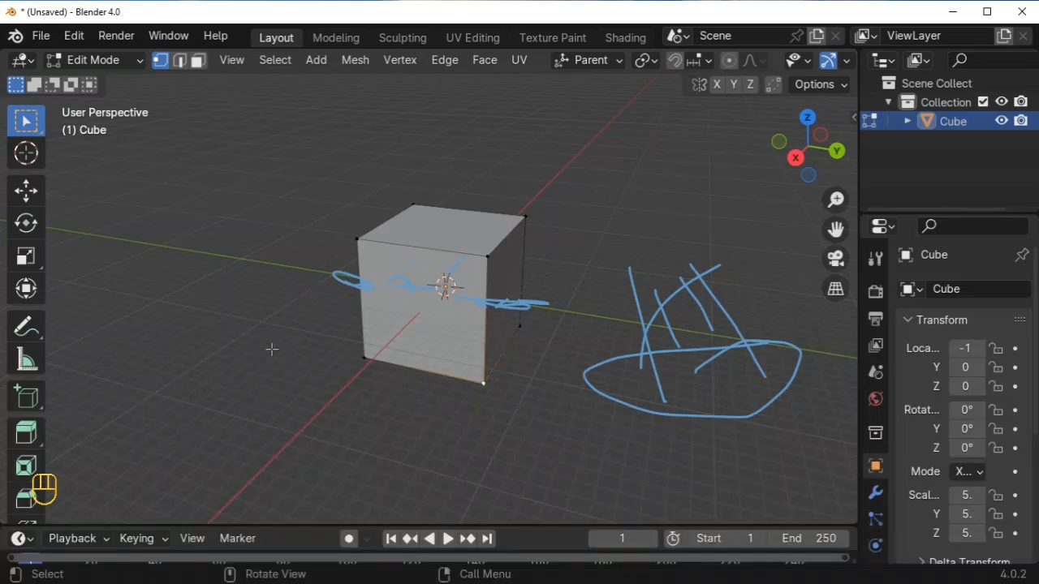
Move one top corner vertex of the cube slightly along the X axis with the Move tool and deselect it.
{"action": "left_click", "coordinate": [357, 240]}
{"action": "left_click", "coordinate": [26, 191]}
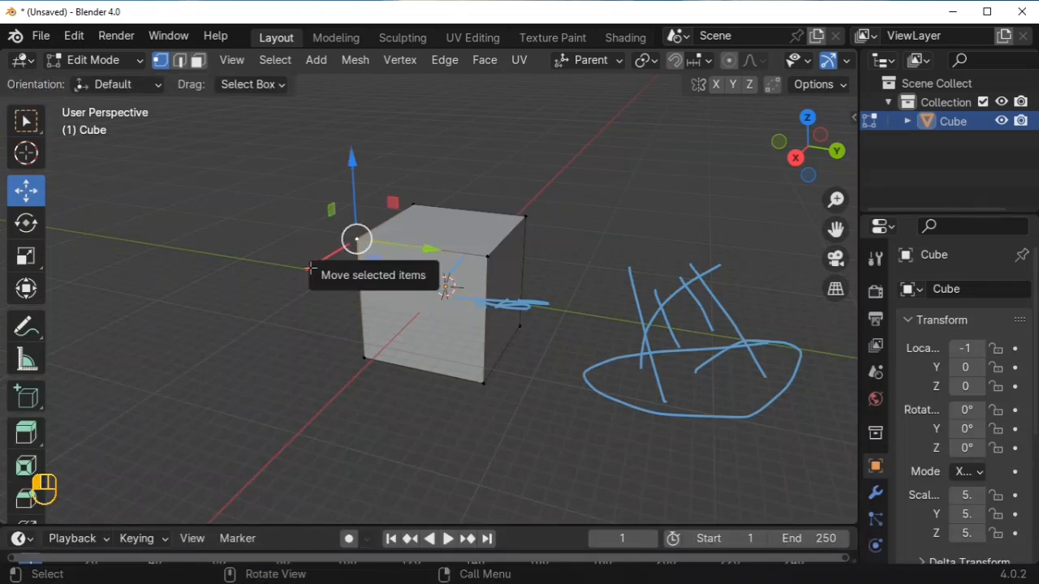
{"action": "mouse_move", "coordinate": [312, 266]}
{"action": "left_mouse_down"}
{"action": "mouse_move", "coordinate": [284, 276]}
{"action": "mouse_move", "coordinate": [299, 257]}
{"action": "mouse_move", "coordinate": [317, 262]}
{"action": "mouse_move", "coordinate": [306, 262]}
{"action": "left_mouse_up"}
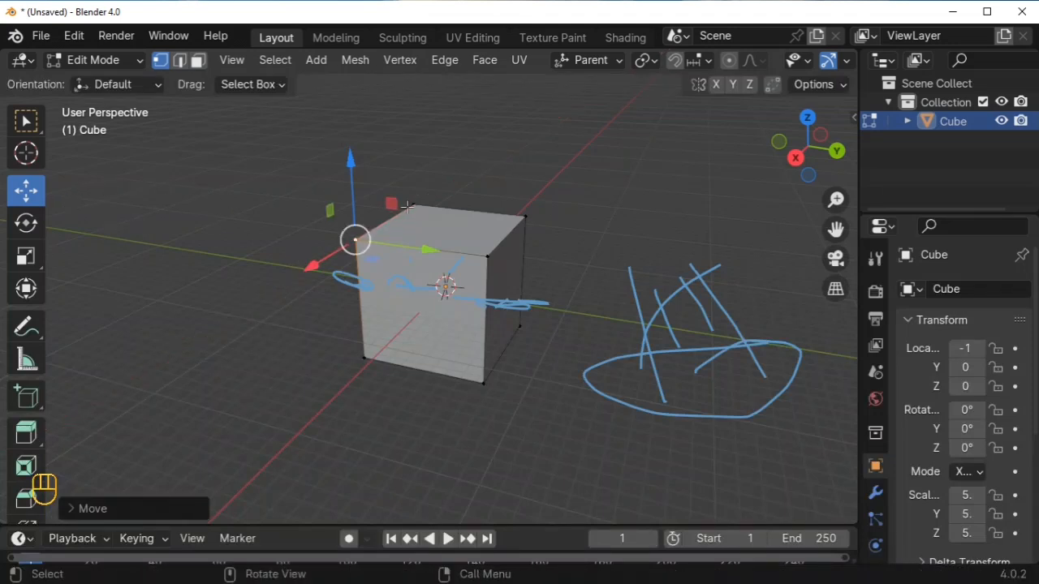
{"action": "key", "text": "alt+a"}
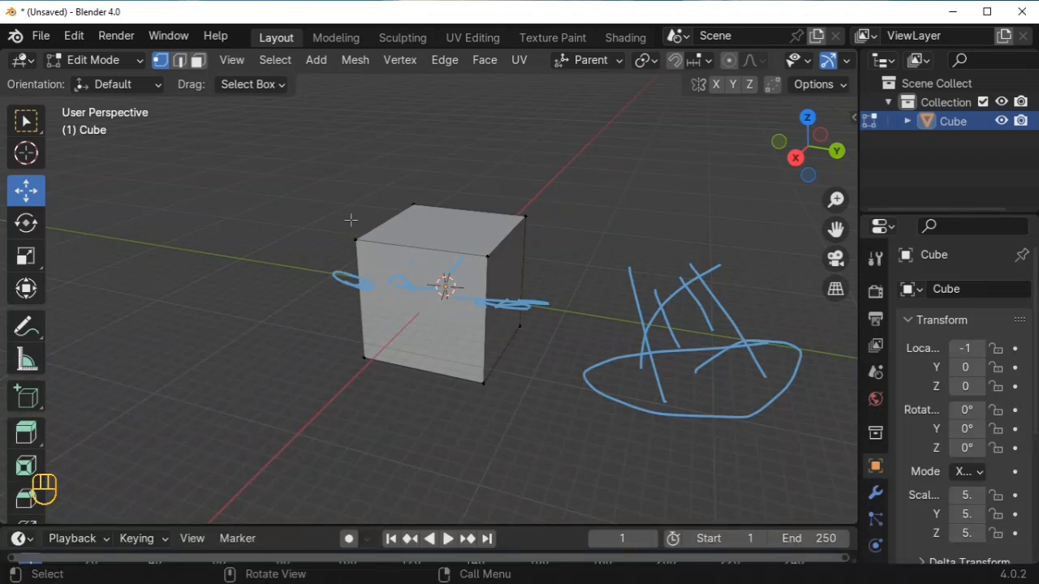
Switch to edge select mode and move the top edge on the cube's +X side slightly downward.
{"action": "left_click", "coordinate": [178, 69]}
{"action": "left_click", "coordinate": [361, 241]}
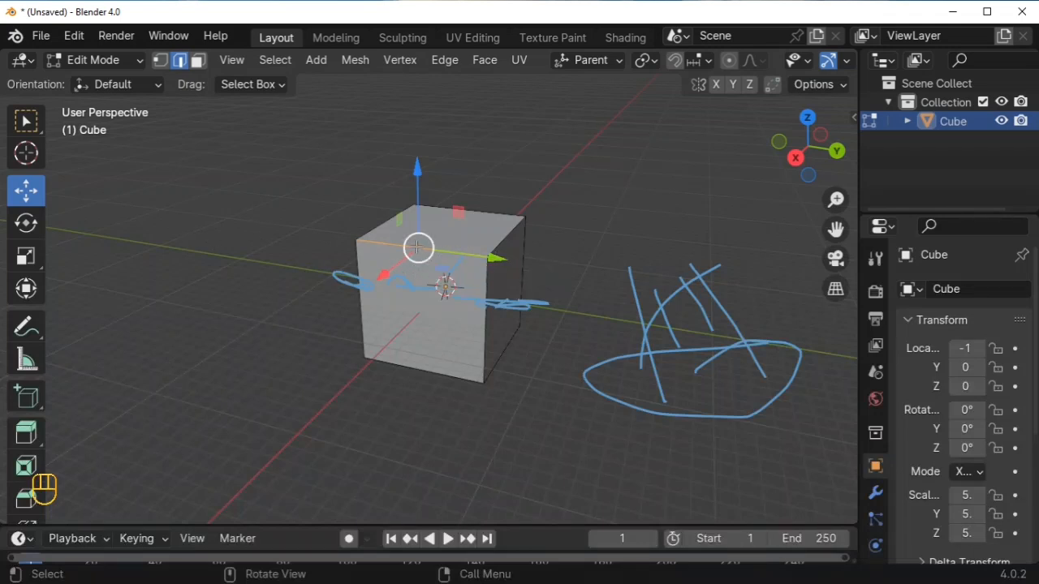
{"action": "mouse_move", "coordinate": [420, 250]}
{"action": "left_mouse_down"}
{"action": "mouse_move", "coordinate": [413, 211]}
{"action": "mouse_move", "coordinate": [409, 234]}
{"action": "mouse_move", "coordinate": [410, 187]}
{"action": "mouse_move", "coordinate": [421, 227]}
{"action": "mouse_move", "coordinate": [417, 183]}
{"action": "mouse_move", "coordinate": [399, 242]}
{"action": "mouse_move", "coordinate": [419, 259]}
{"action": "left_mouse_up"}
{"action": "left_click_drag", "start_coordinate": [779, 142], "coordinate": [811, 134]}
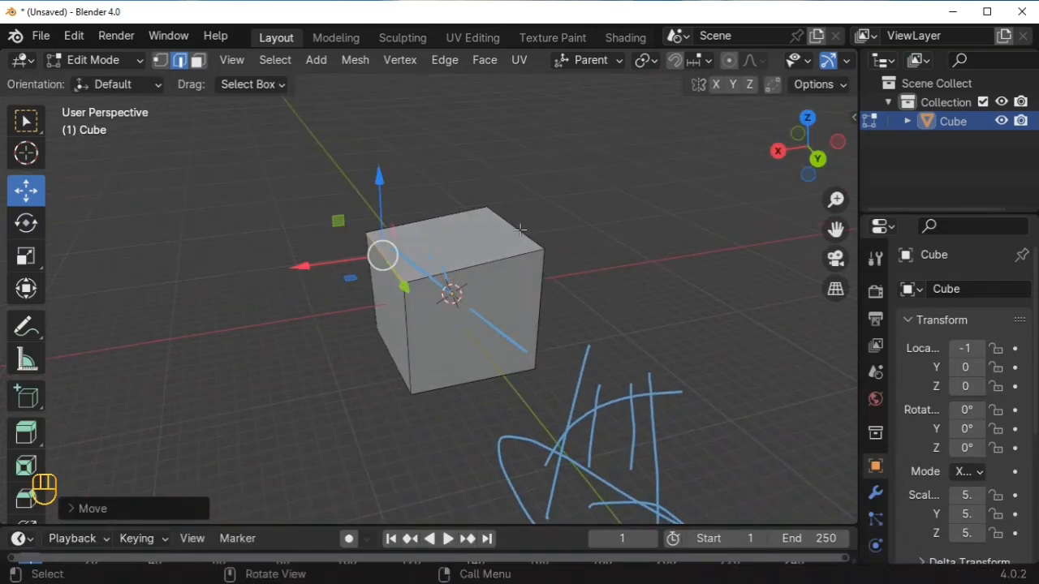
Raise the top edge on the cube's -X side freely so the top face slopes, and clear the selection.
{"action": "left_click", "coordinate": [514, 226]}
{"action": "left_click_drag", "start_coordinate": [514, 226], "coordinate": [487, 190]}
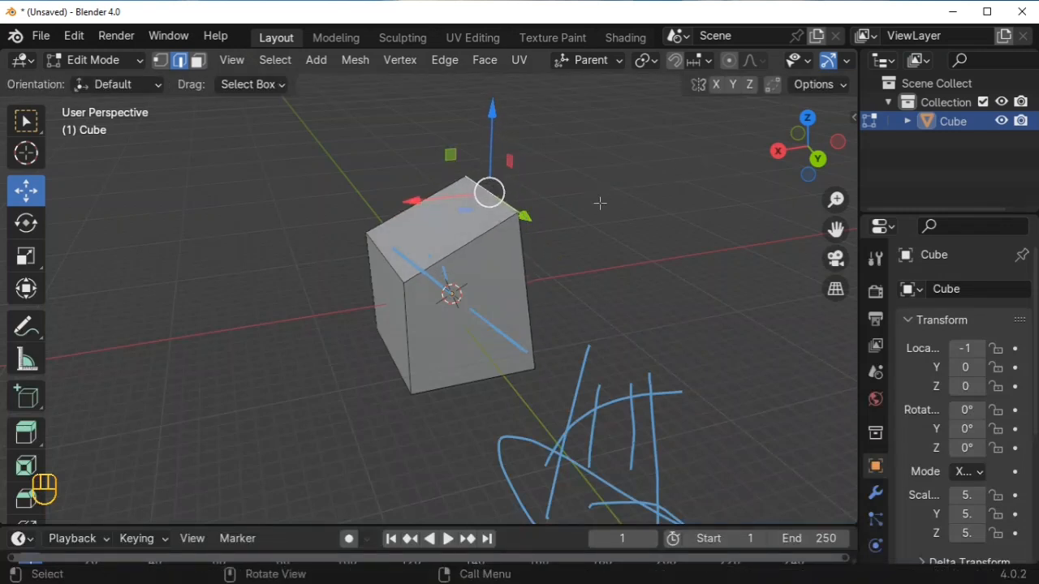
{"action": "left_click", "coordinate": [746, 183]}
{"action": "left_click_drag", "start_coordinate": [797, 158], "coordinate": [789, 159]}
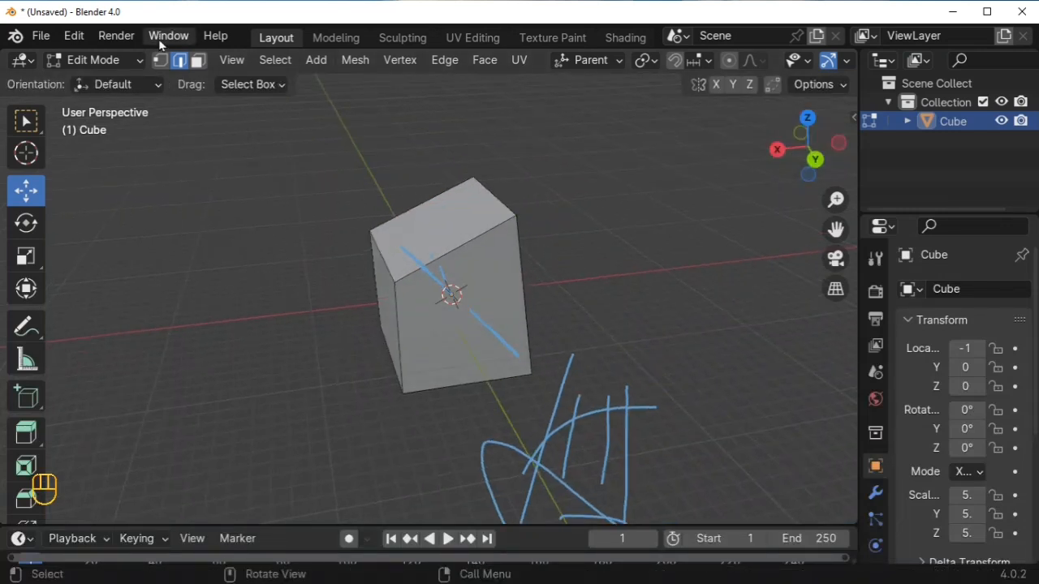
Switch to face select mode and select the cube's side and top faces one at a time.
{"action": "left_click", "coordinate": [199, 62]}
{"action": "left_click", "coordinate": [454, 296]}
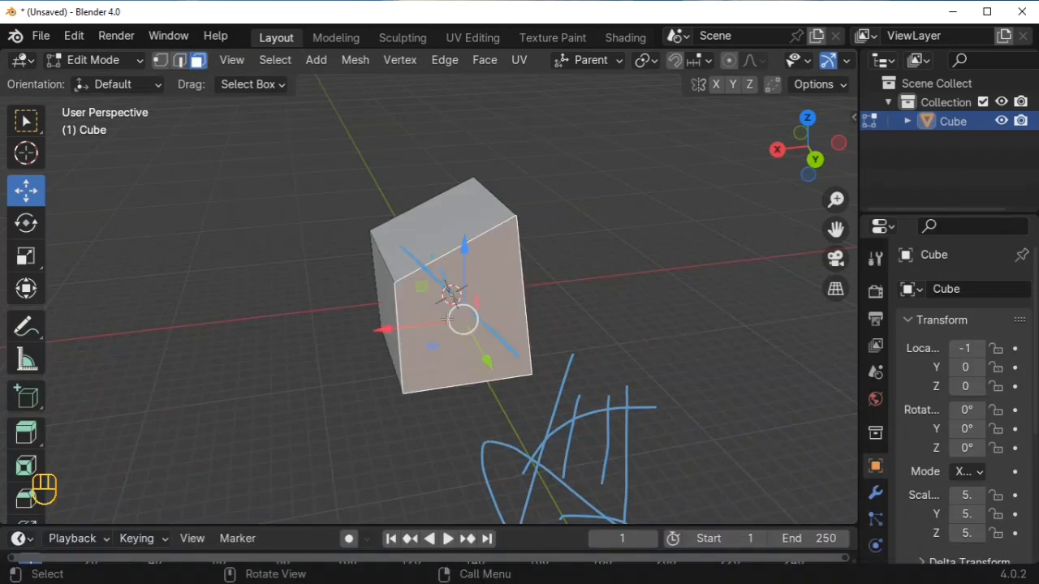
{"action": "key", "text": "alt+a"}
{"action": "left_click", "coordinate": [429, 239]}
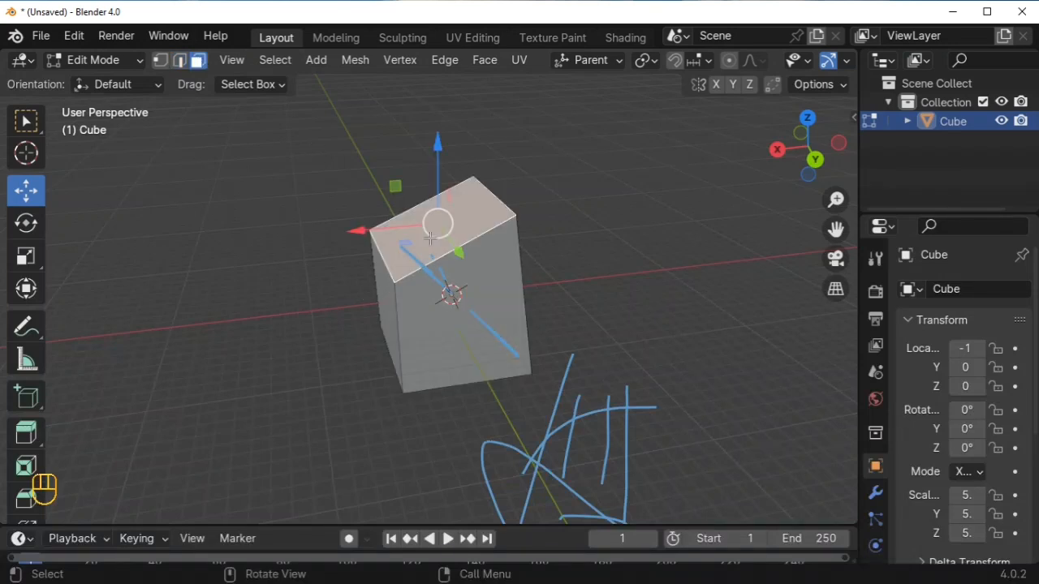
{"action": "left_click", "coordinate": [390, 291]}
Select the face on the cube's -X side and move it along the positive Y axis.
{"action": "left_click_drag", "start_coordinate": [801, 167], "coordinate": [749, 172]}
{"action": "left_click", "coordinate": [494, 257], "text": "shift"}
{"action": "left_click", "coordinate": [503, 256]}
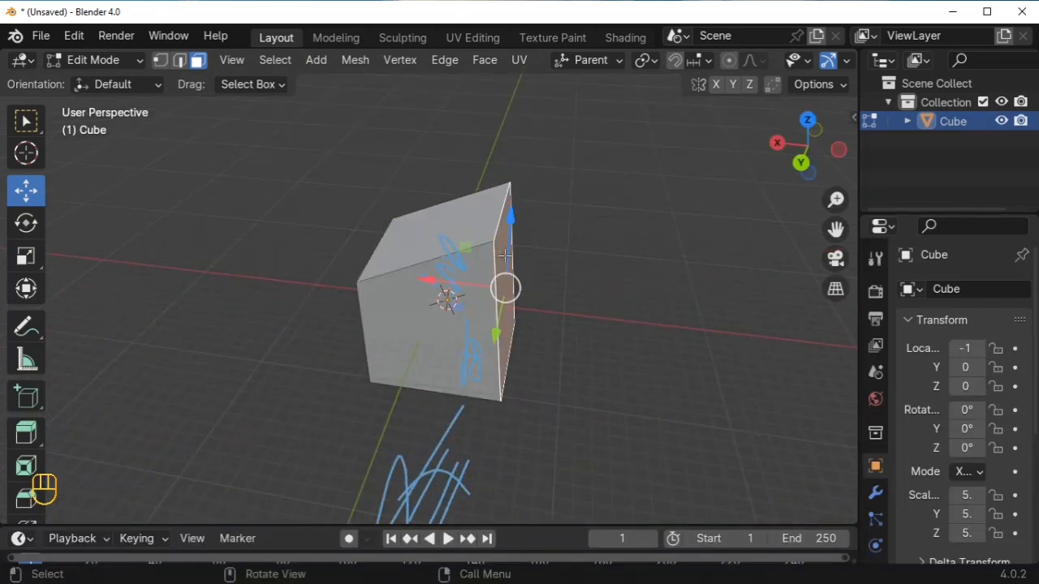
{"action": "left_click_drag", "start_coordinate": [786, 154], "coordinate": [723, 160]}
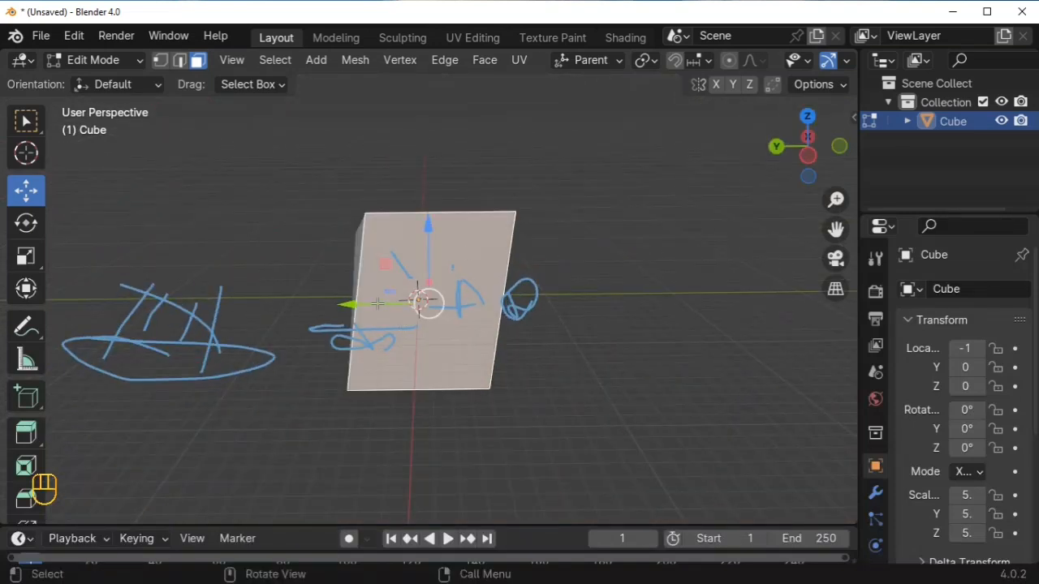
{"action": "left_click_drag", "start_coordinate": [377, 304], "coordinate": [276, 277]}
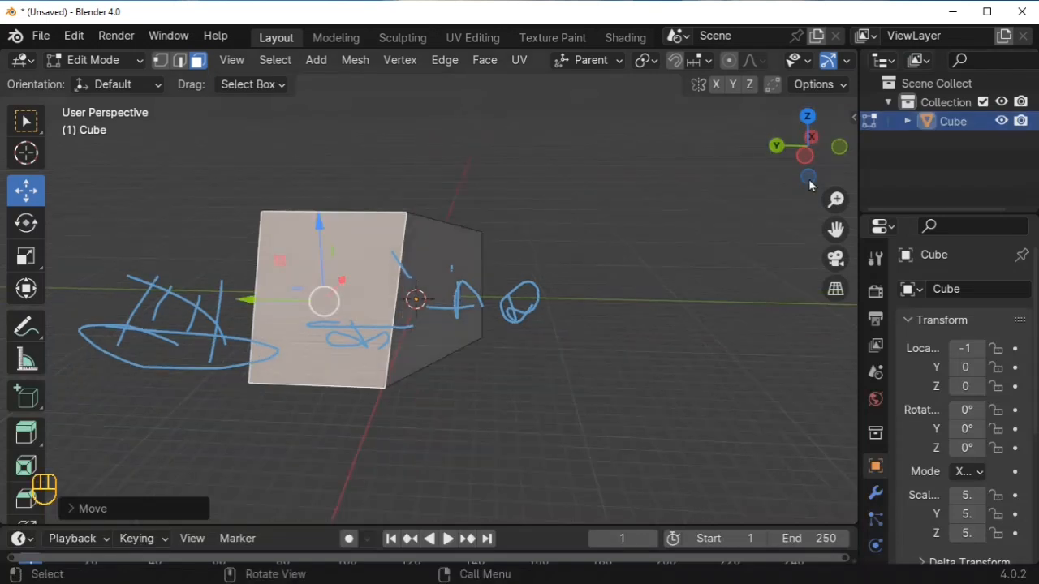
Select the cube's sloped top face and move it freely, mainly in the positive X direction.
{"action": "left_click_drag", "start_coordinate": [813, 165], "coordinate": [600, 213]}
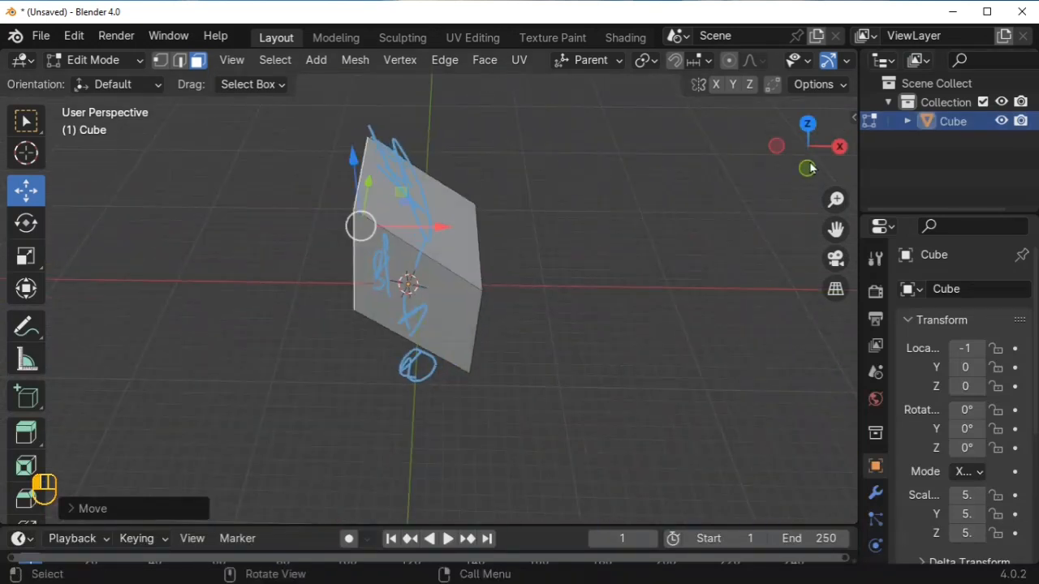
{"action": "left_click", "coordinate": [402, 192]}
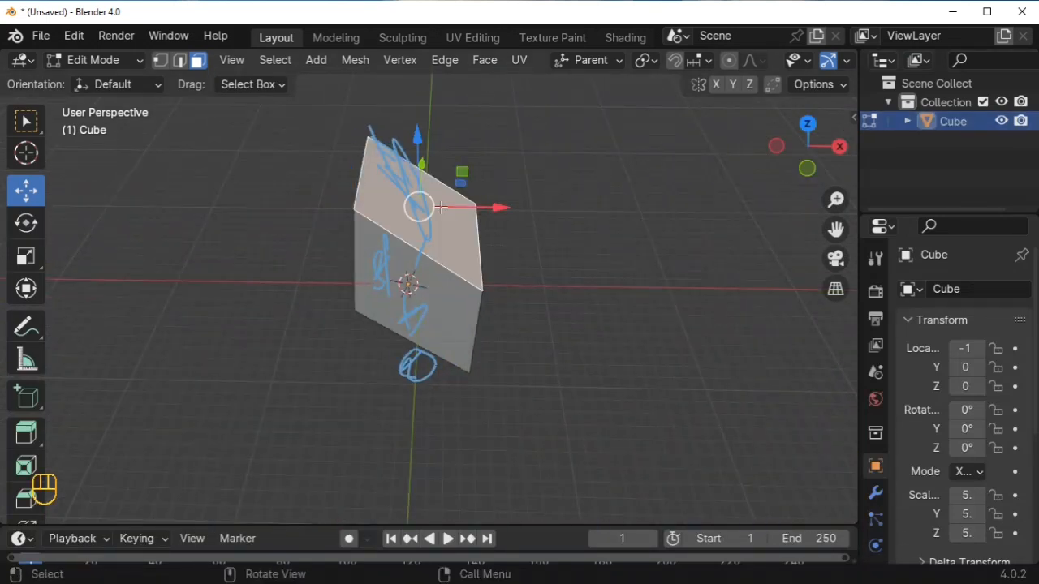
{"action": "key", "text": "g"}
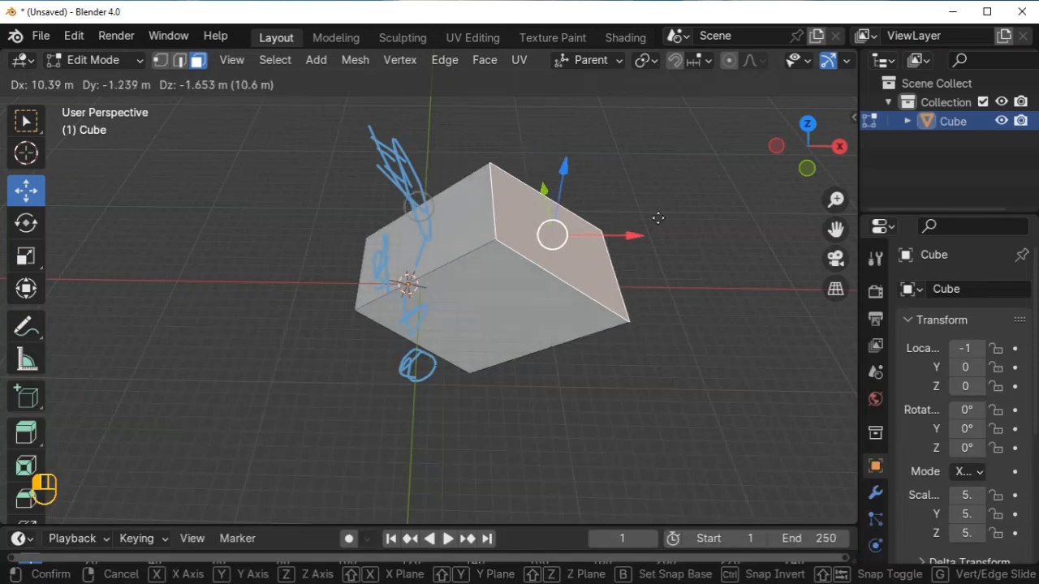
{"action": "left_click", "coordinate": [677, 211]}
{"action": "key", "text": "g"}
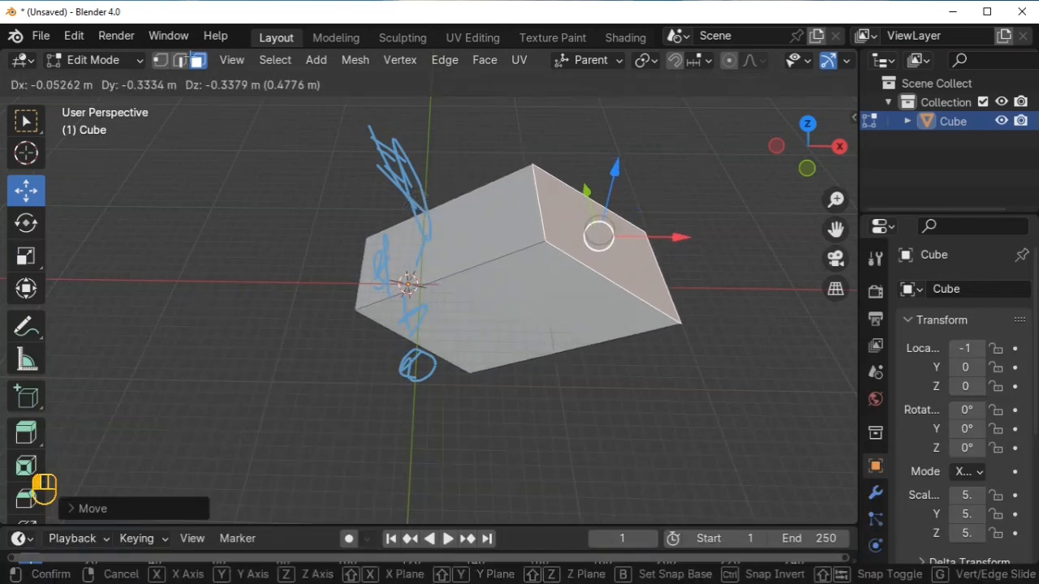
{"action": "left_click", "coordinate": [598, 236]}
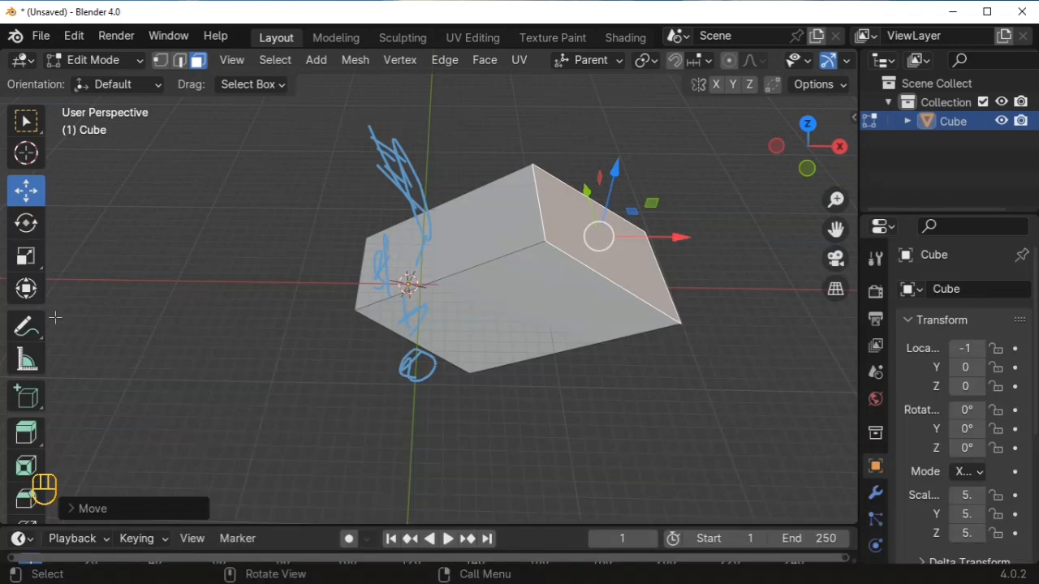
{"action": "scroll", "coordinate": [30, 378], "scroll_direction": "down", "scroll_amount": 3}
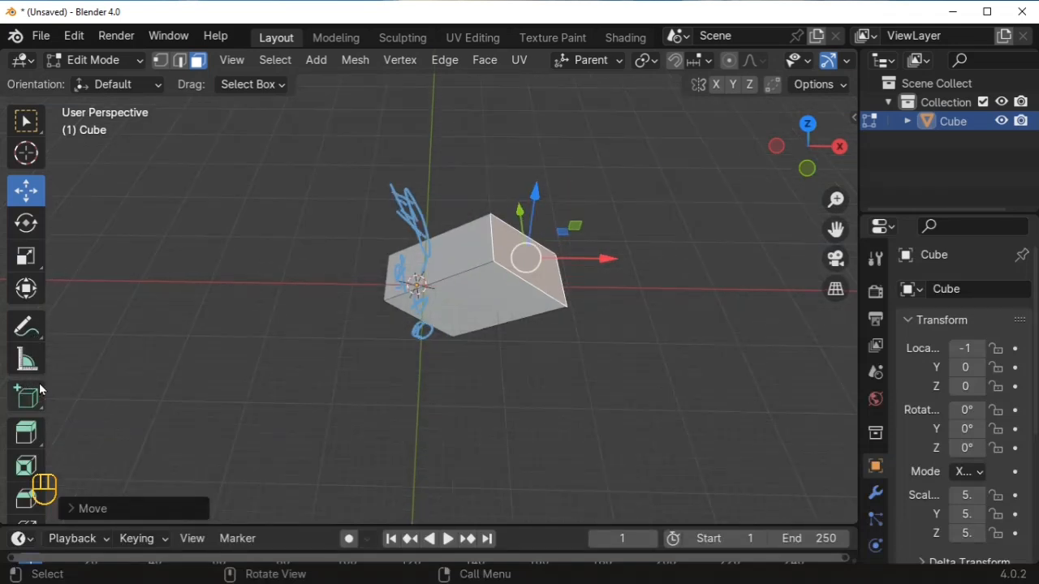
{"action": "scroll", "coordinate": [27, 396], "scroll_direction": "down", "scroll_amount": 1}
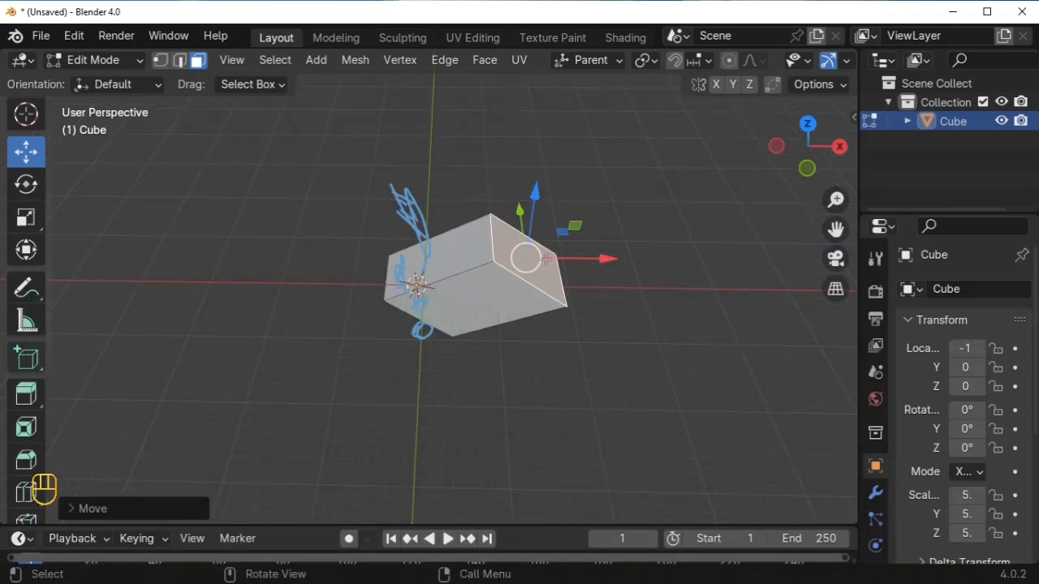